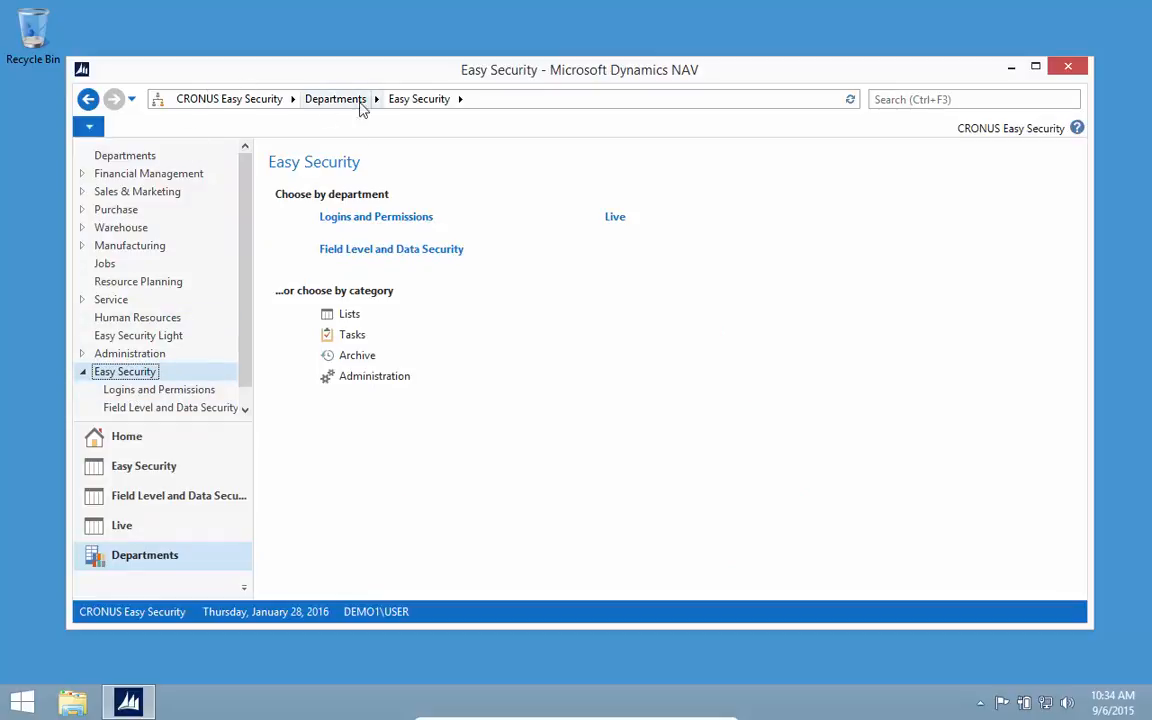
Step: Publish the Easy Security permissions to live from Logins and Permissions, then close the publishing page
{"action": "left_click", "coordinate": [145, 389]}
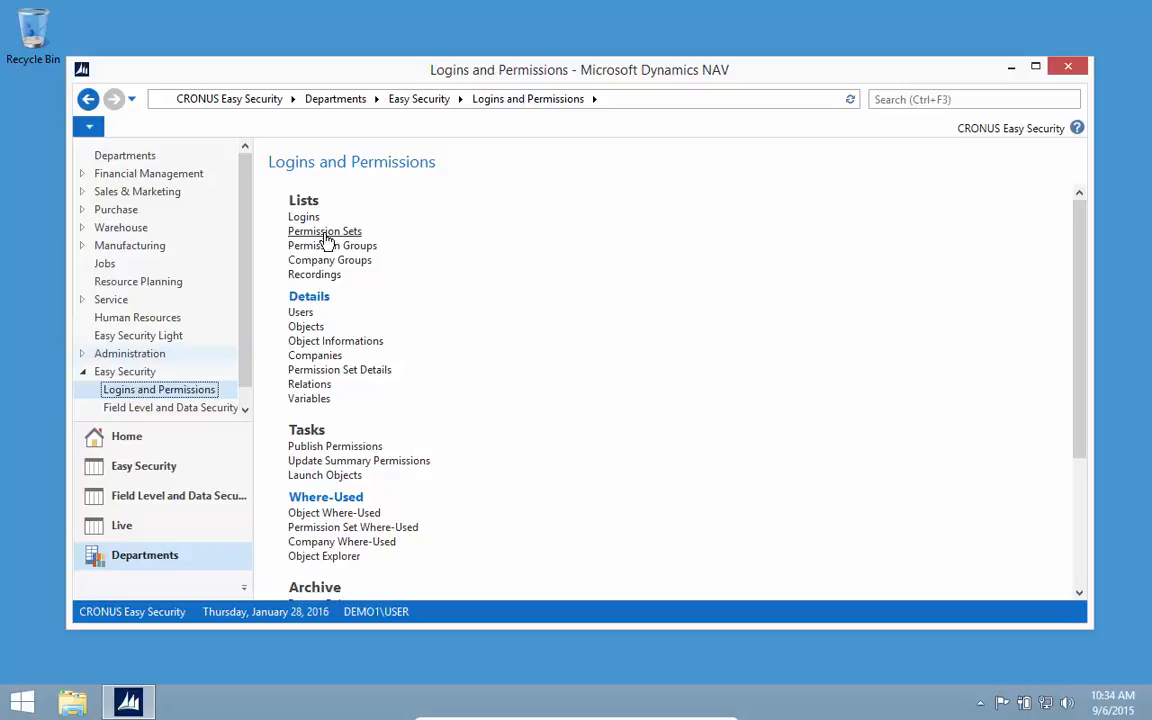
{"action": "left_click", "coordinate": [348, 449]}
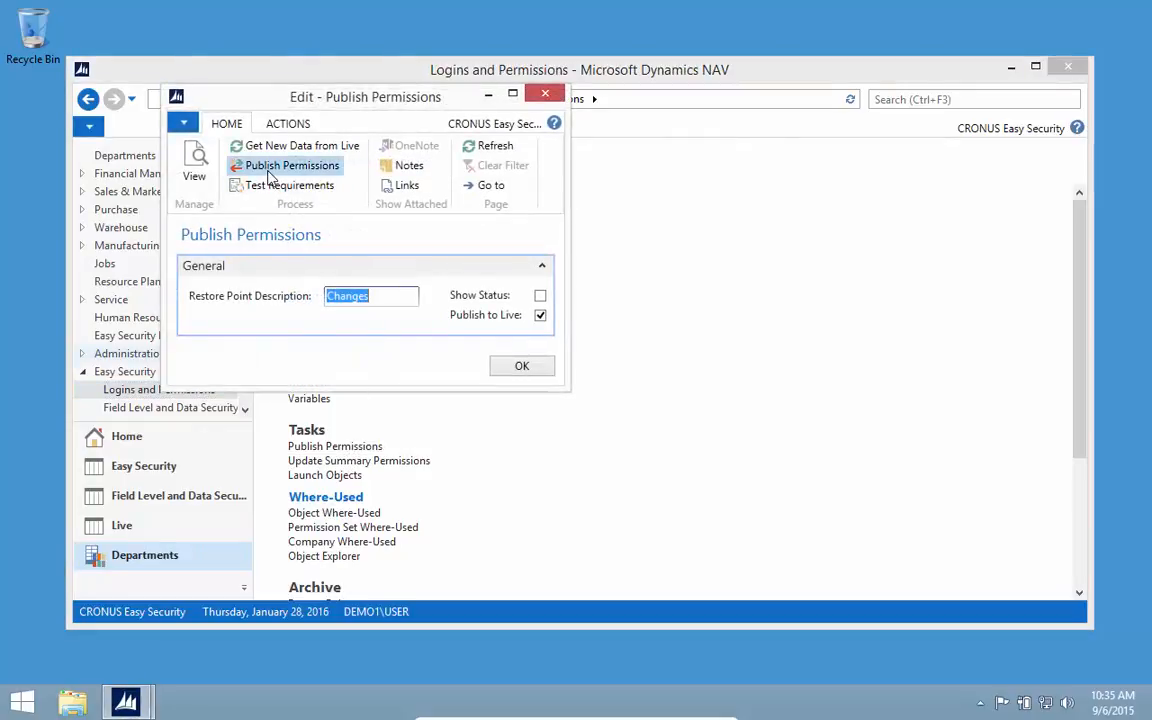
{"action": "left_click", "coordinate": [268, 176]}
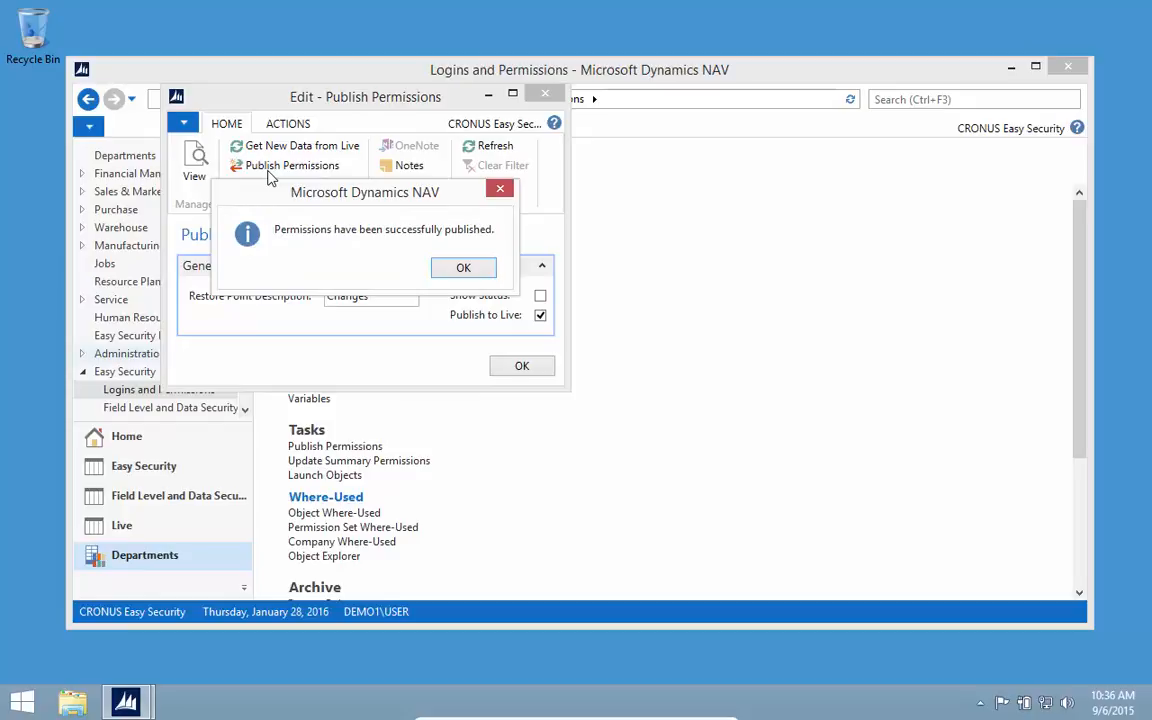
{"action": "left_click", "coordinate": [465, 270]}
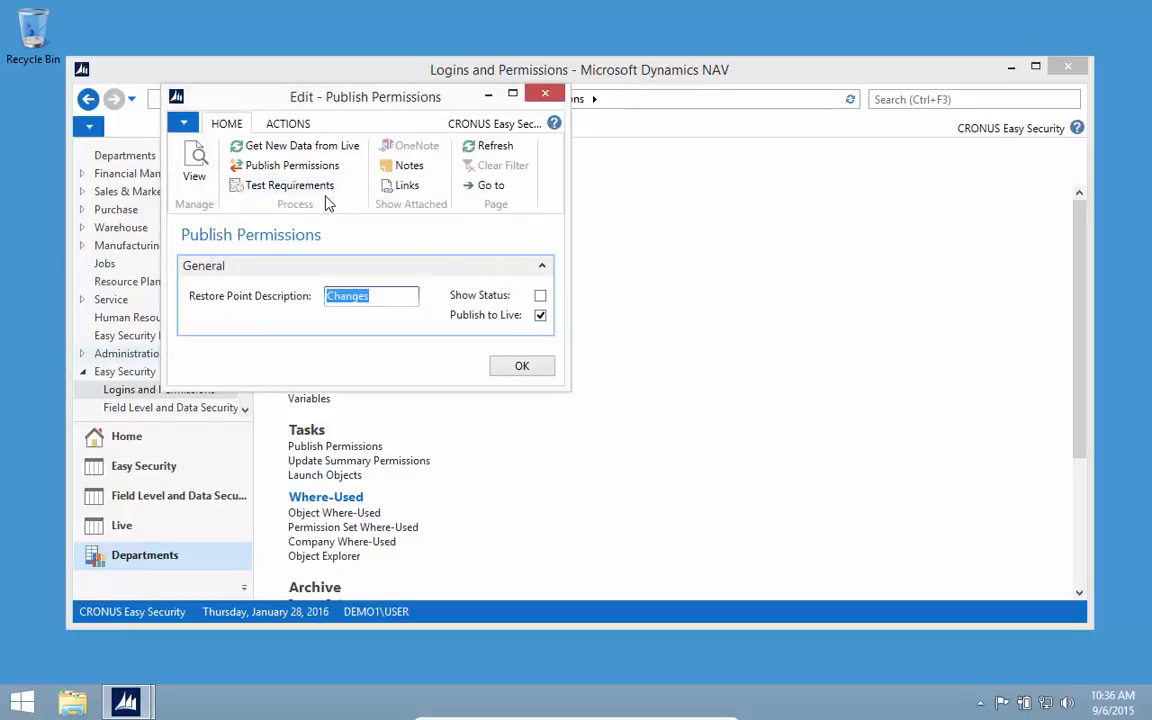
{"action": "left_click", "coordinate": [529, 369]}
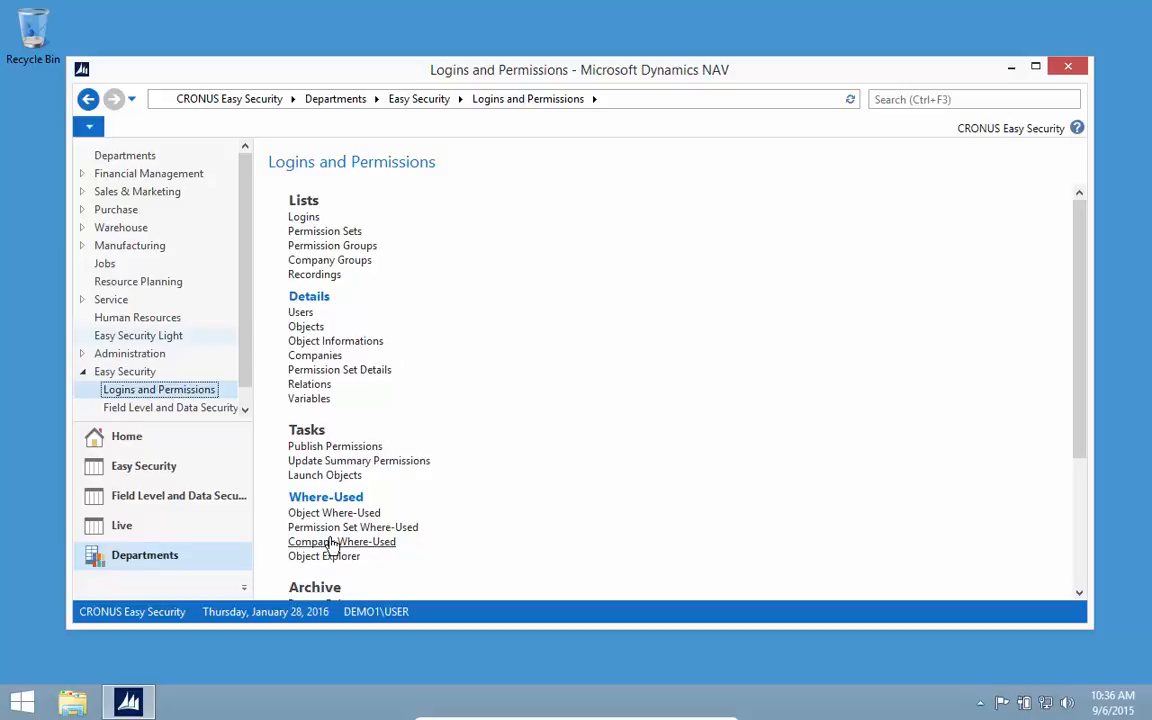
Step: Open the Restore Points list, select the newest restore point, RSP00022, and show the related data available for it
{"action": "scroll", "coordinate": [333, 538], "scroll_direction": "down", "scroll_amount": 5}
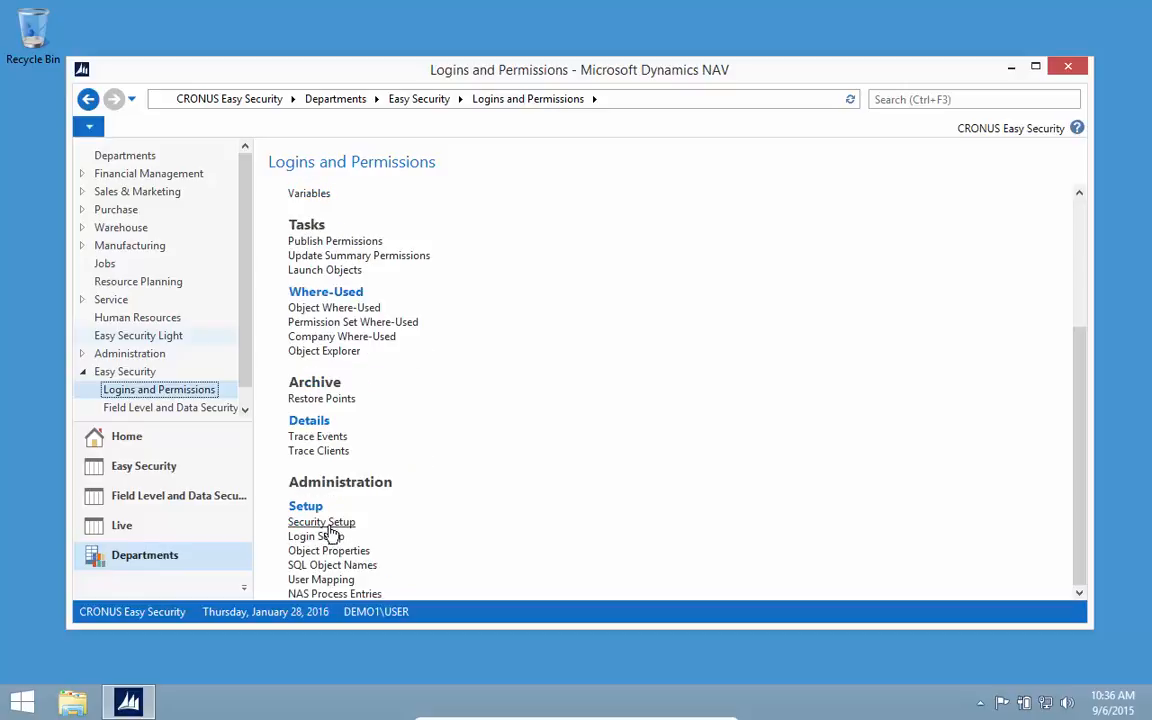
{"action": "left_click", "coordinate": [310, 400]}
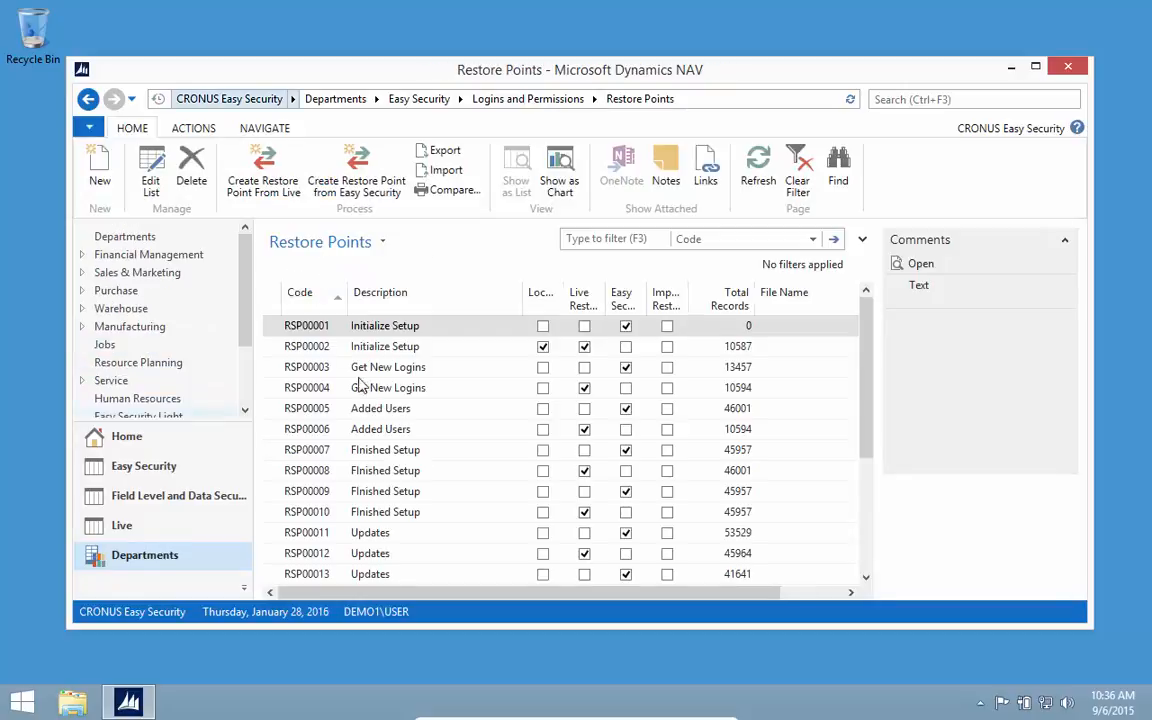
{"action": "scroll", "coordinate": [380, 414], "scroll_direction": "down", "scroll_amount": 1}
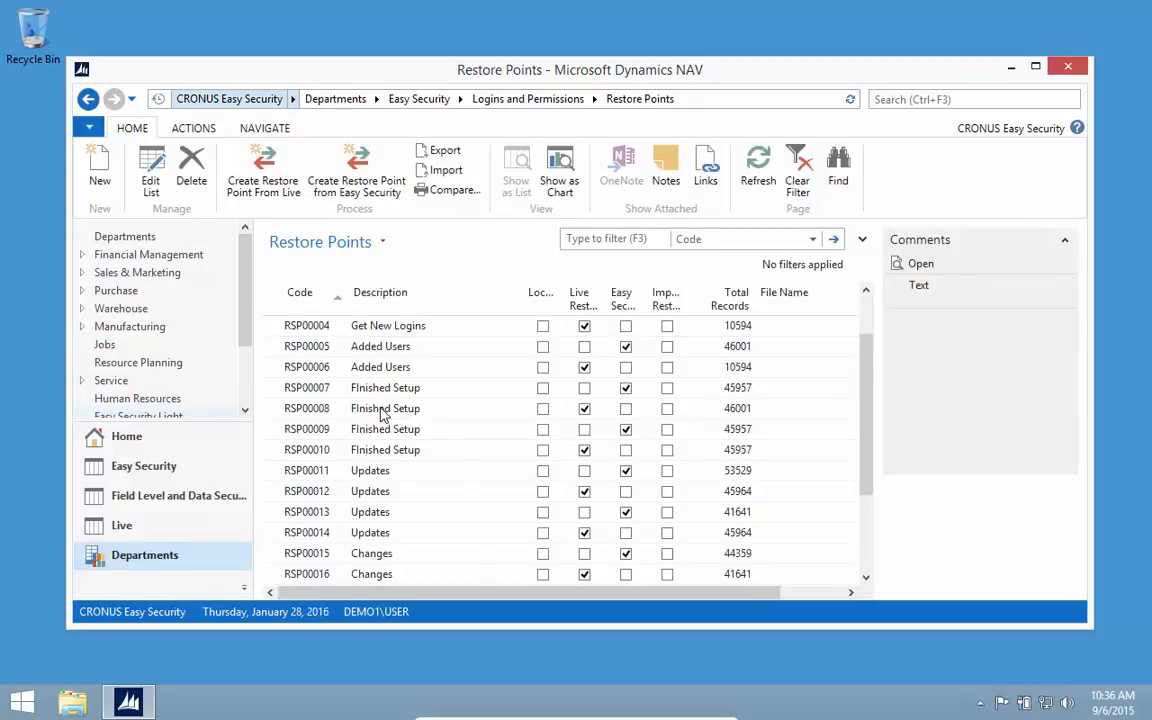
{"action": "scroll", "coordinate": [380, 414], "scroll_direction": "down", "scroll_amount": 2}
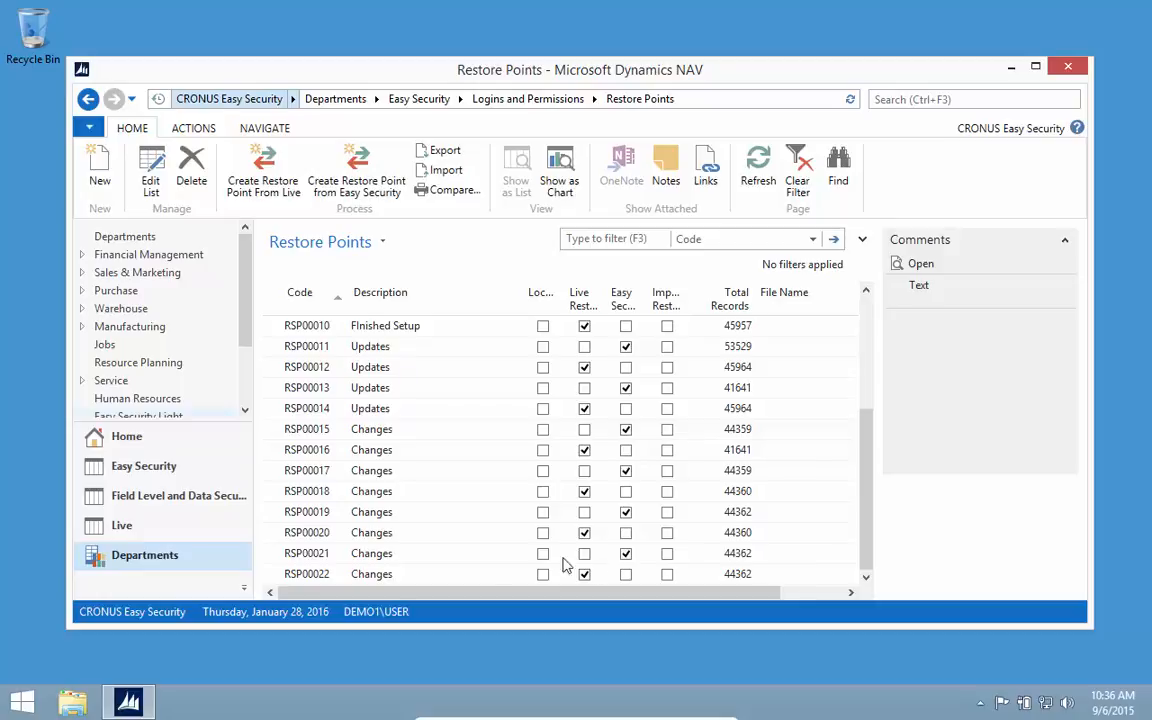
{"action": "left_click", "coordinate": [395, 575]}
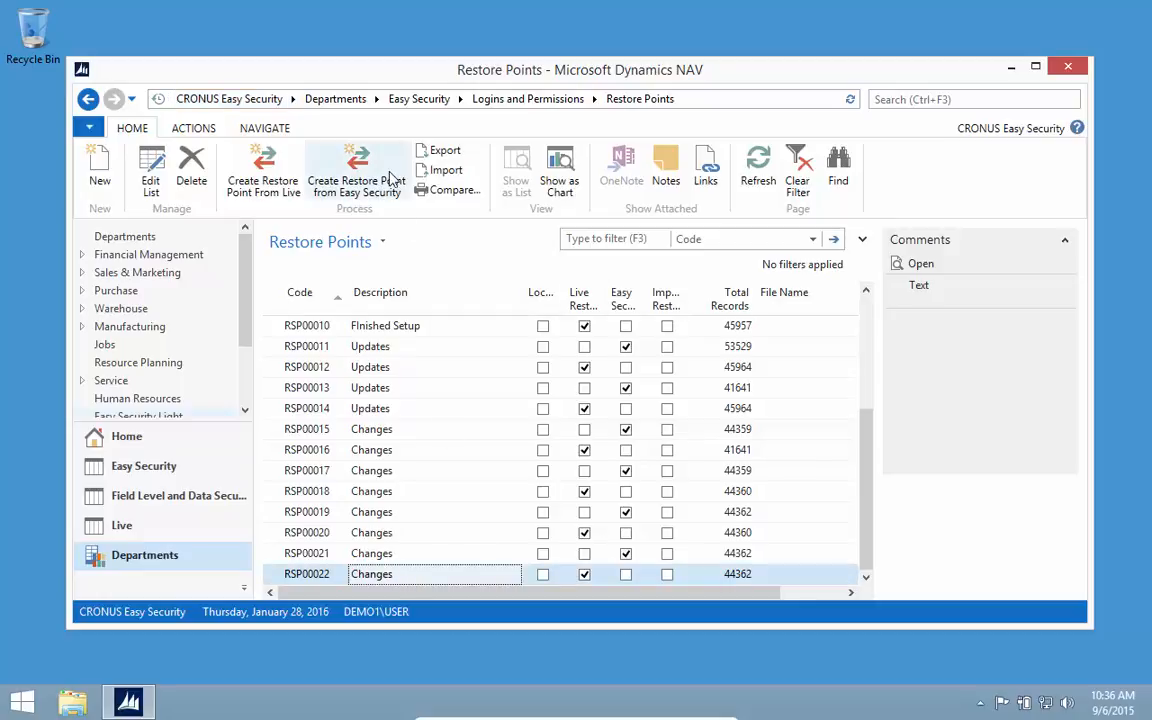
{"action": "left_click", "coordinate": [262, 129]}
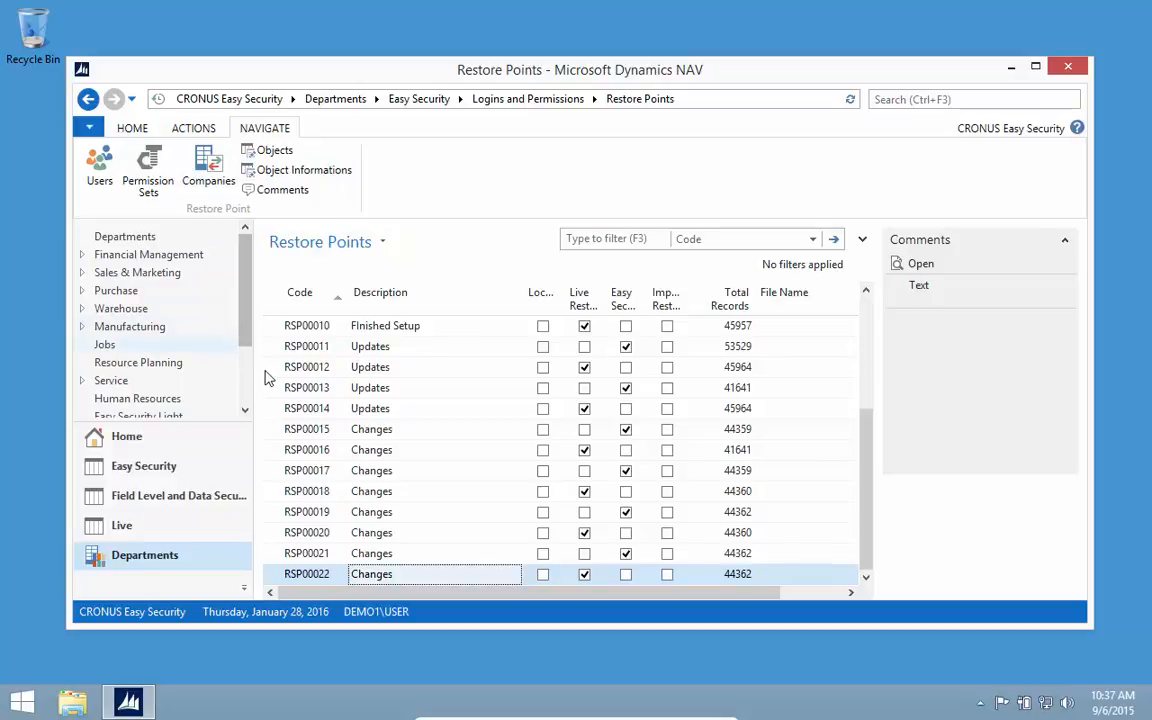
Step: Open the second login's card from the Logins list and add an access control of type Group with permission set ID SALES
{"action": "scroll", "coordinate": [160, 370], "scroll_direction": "down", "scroll_amount": 3}
{"action": "left_click", "coordinate": [155, 371]}
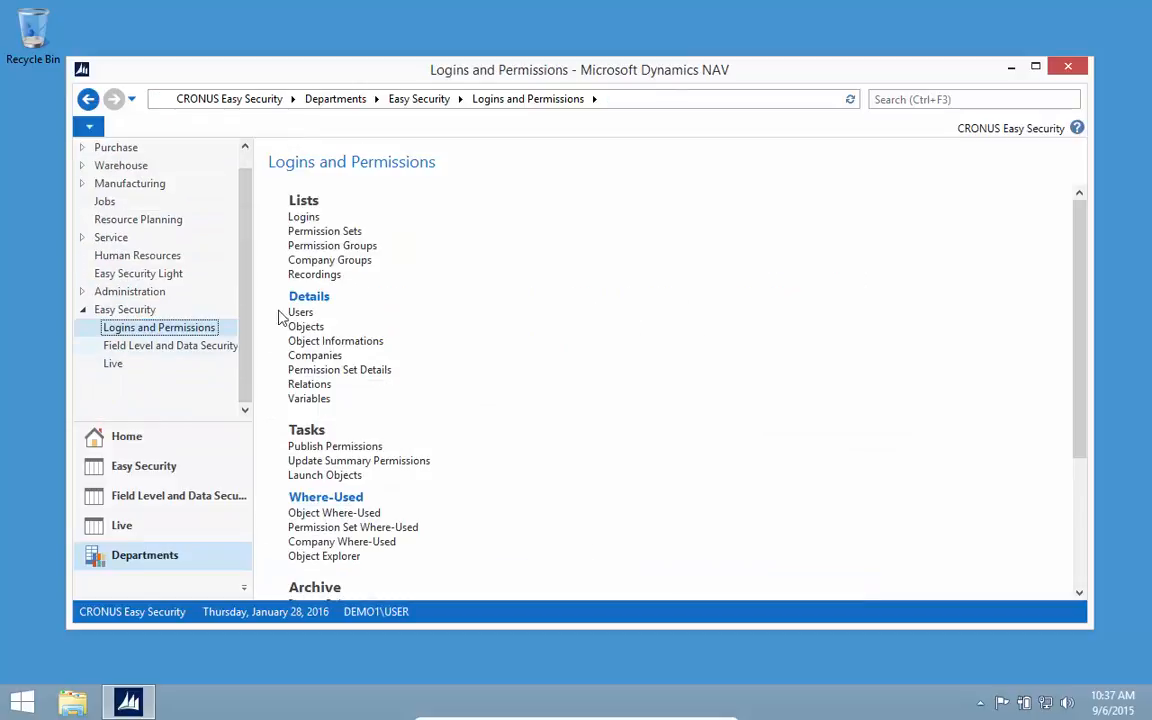
{"action": "left_click", "coordinate": [303, 217]}
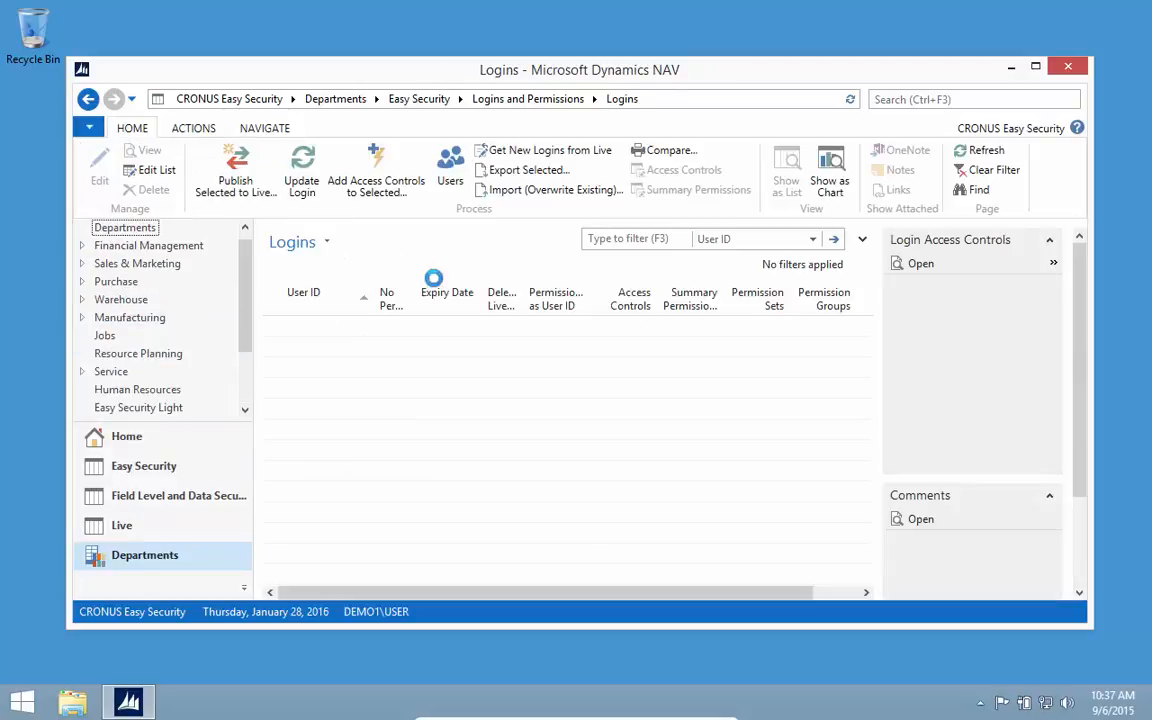
{"action": "double_click", "coordinate": [301, 350]}
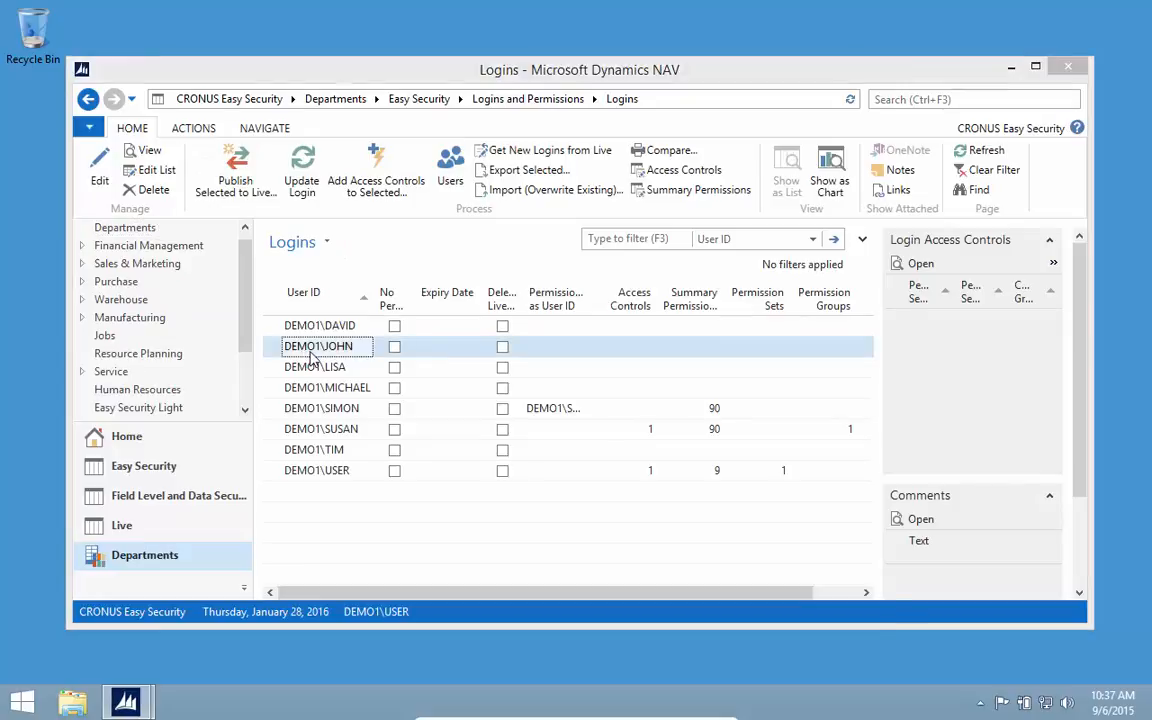
{"action": "left_click", "coordinate": [241, 423]}
{"action": "left_click", "coordinate": [243, 423]}
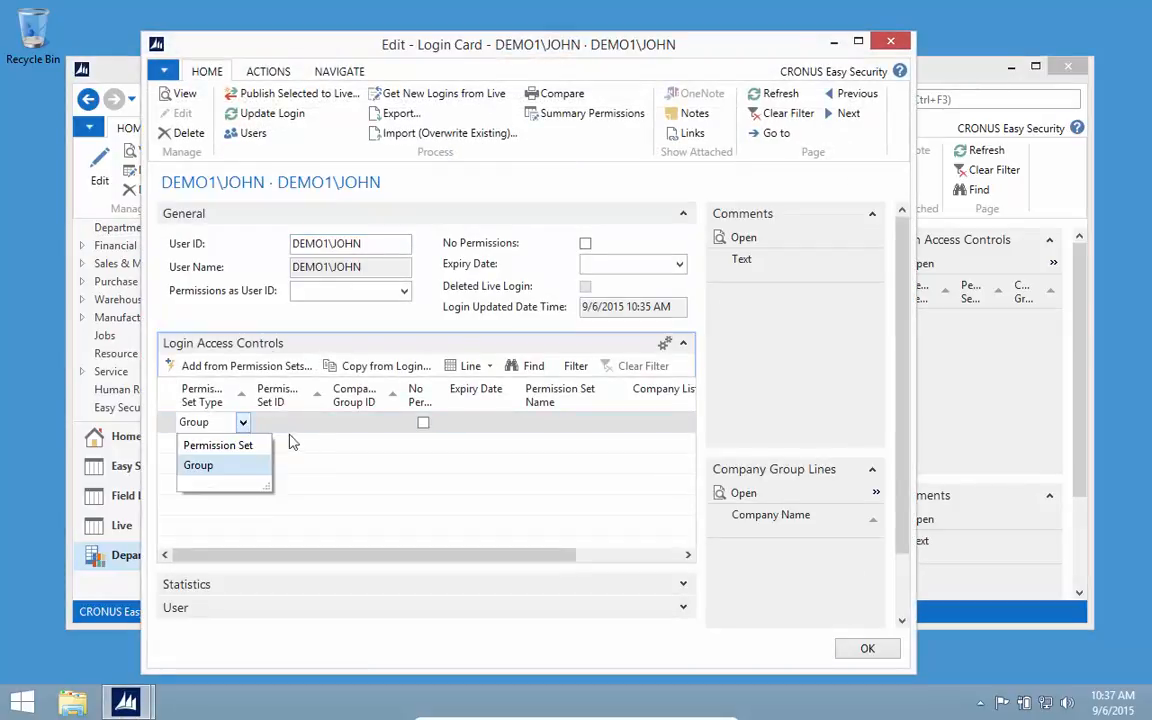
{"action": "left_click", "coordinate": [279, 423]}
{"action": "left_click", "coordinate": [293, 422]}
{"action": "type", "text": "sa"}
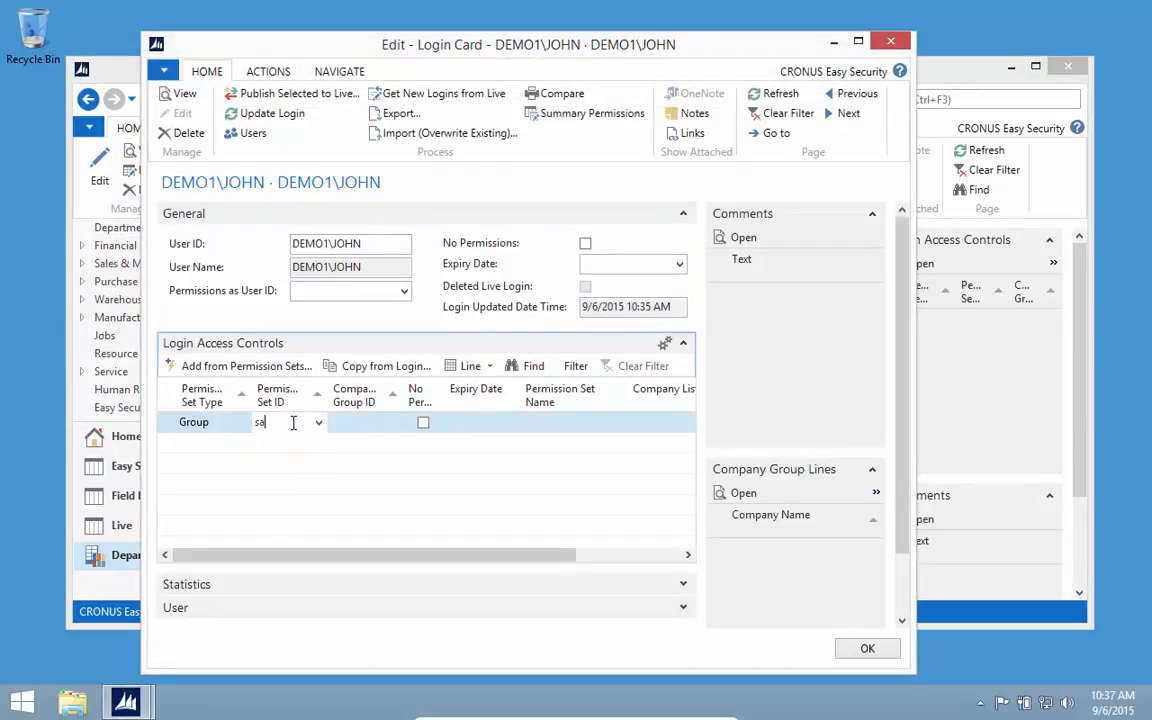
{"action": "type", "text": "les"}
{"action": "key", "text": "Tab"}
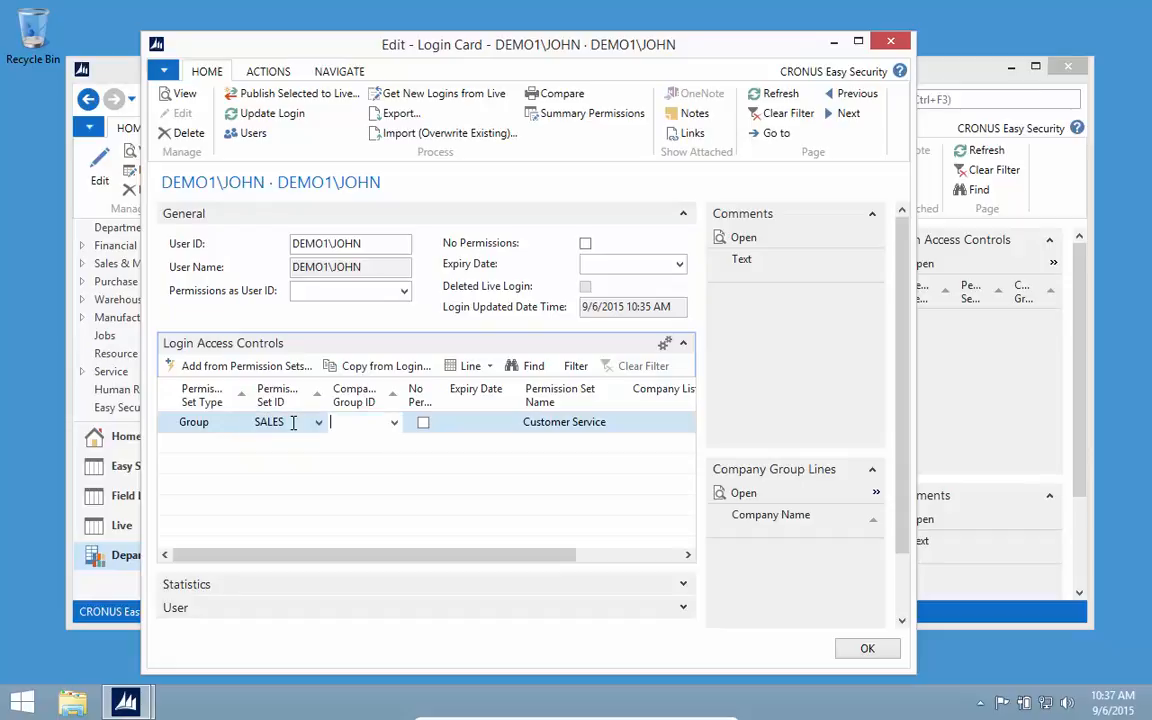
Step: Set the new SALES access control's company group ID to OPERATIONS and close the login card
{"action": "type", "text": "op"}
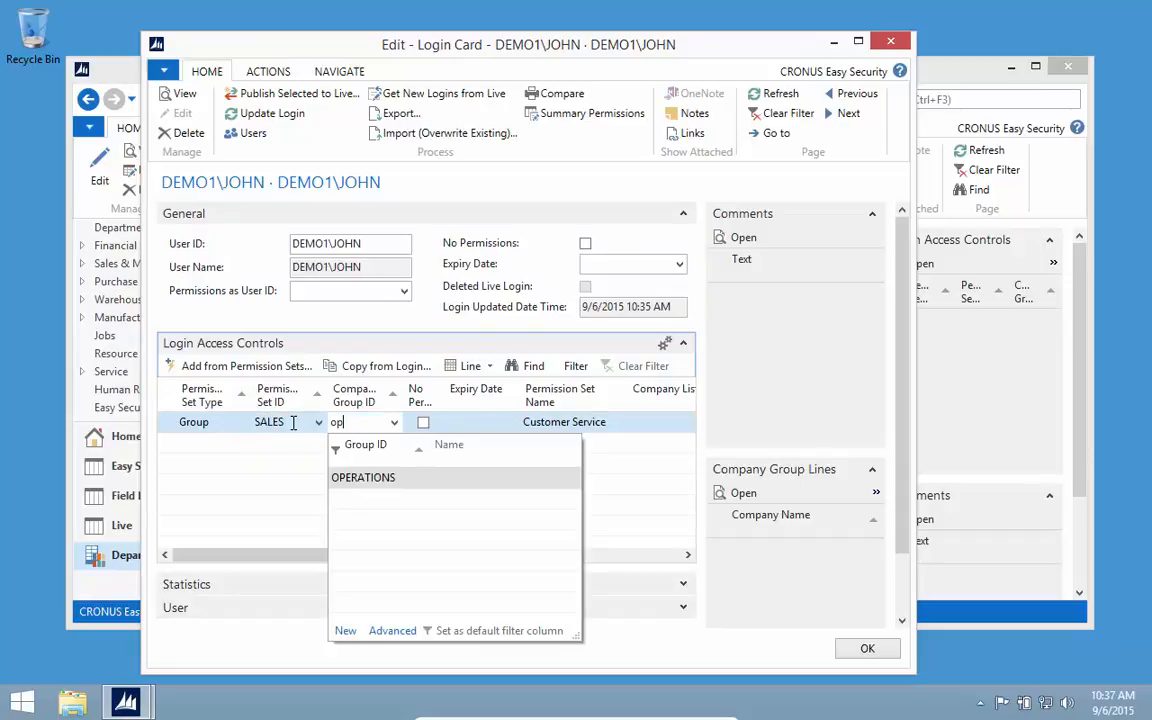
{"action": "key", "text": "Down"}
{"action": "key", "text": "Return"}
{"action": "key", "text": "Tab"}
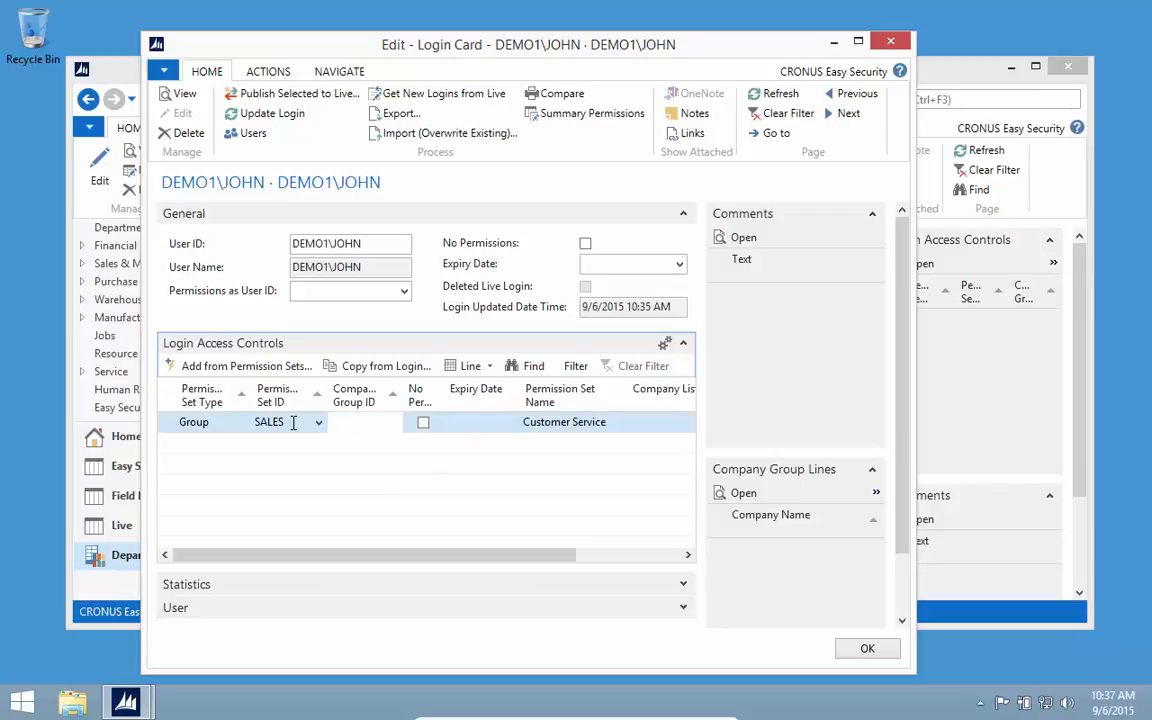
{"action": "key", "text": "Down"}
{"action": "key", "text": "Up"}
{"action": "key", "text": "Escape"}
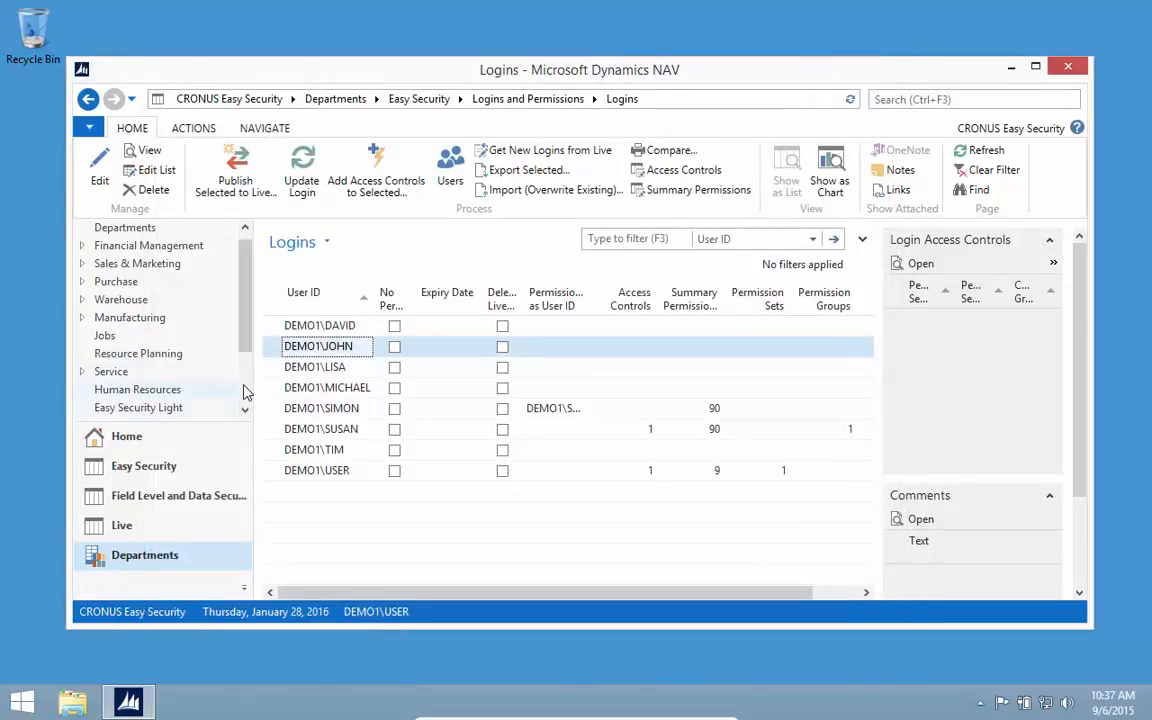
Step: Open the card of the SALES (Customer Service) permission group from the Permission Groups list
{"action": "scroll", "coordinate": [225, 352], "scroll_direction": "down", "scroll_amount": 2}
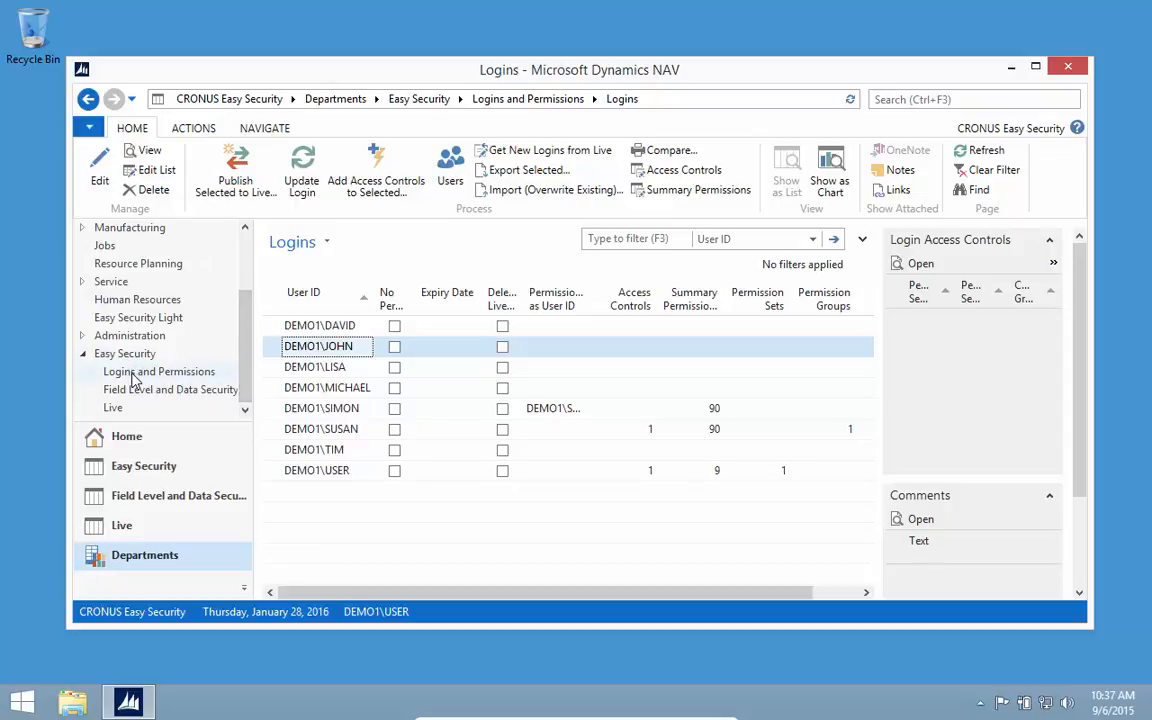
{"action": "left_click", "coordinate": [133, 372]}
{"action": "double_click", "coordinate": [335, 249]}
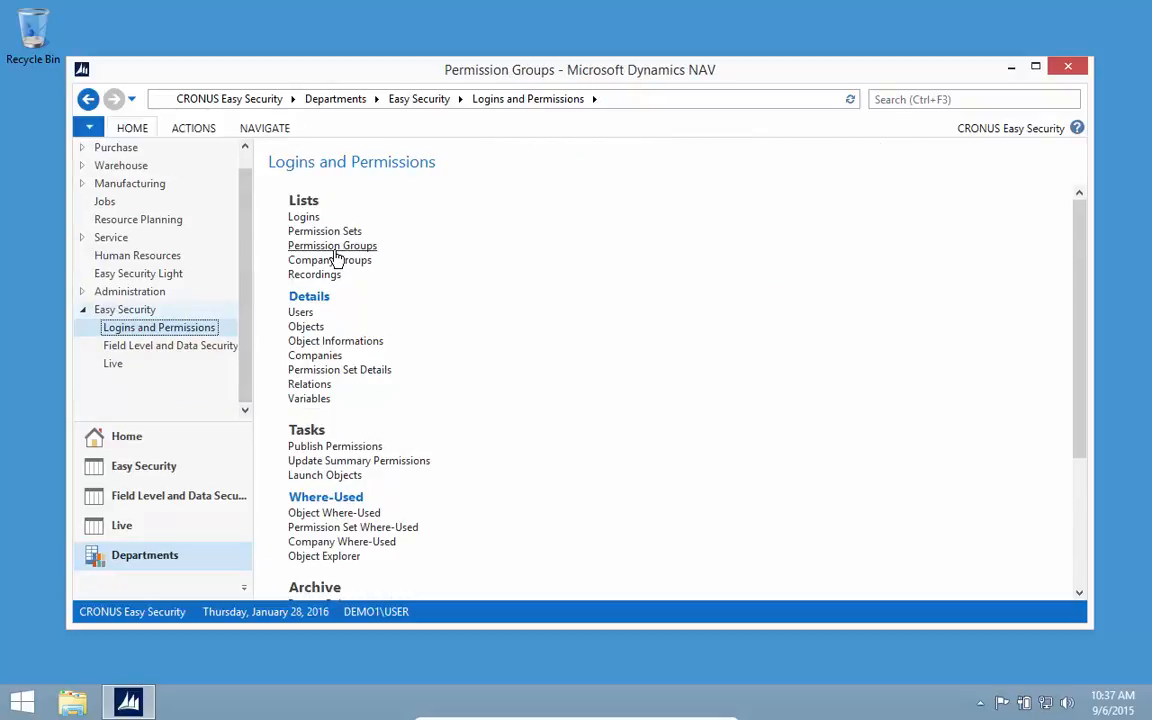
{"action": "left_click", "coordinate": [305, 491]}
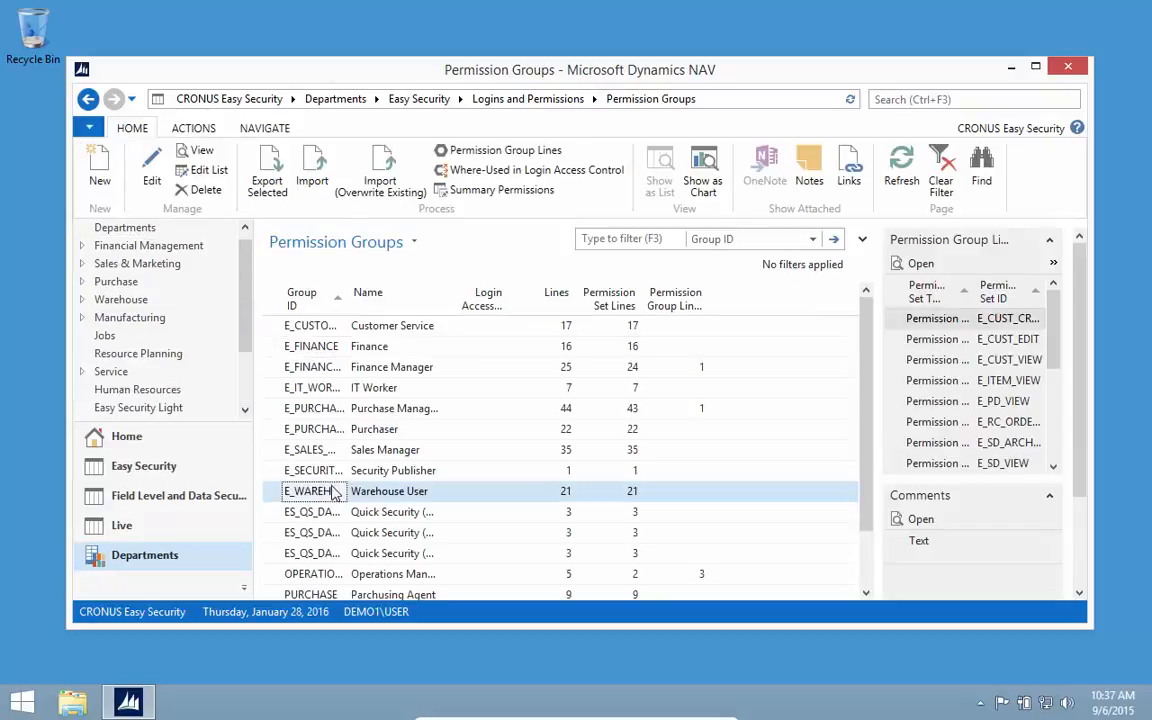
{"action": "scroll", "coordinate": [305, 491], "scroll_direction": "down", "scroll_amount": 1}
{"action": "double_click", "coordinate": [305, 560]}
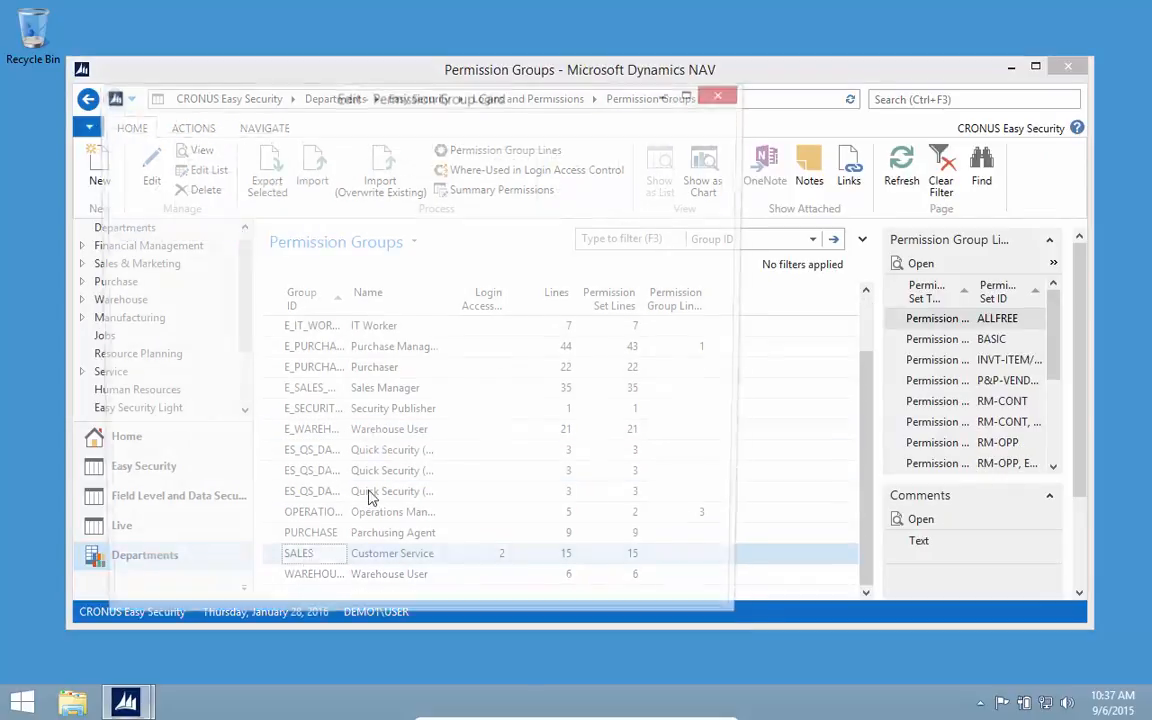
{"action": "scroll", "coordinate": [225, 460], "scroll_direction": "up", "scroll_amount": 3}
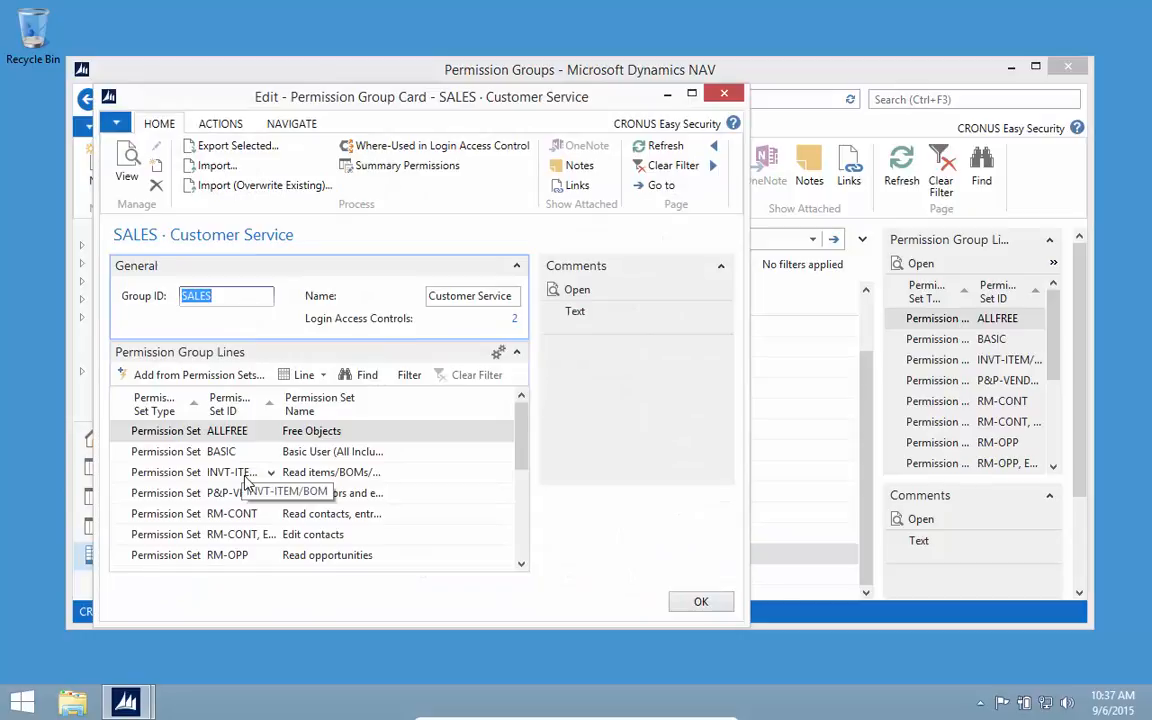
Step: Add the INVT-ITEM/BOM permission set for editing items/BOMs/SKUs to the SALES permission group lines and close the card
{"action": "scroll", "coordinate": [221, 443], "scroll_direction": "down", "scroll_amount": 3}
{"action": "left_click", "coordinate": [228, 555]}
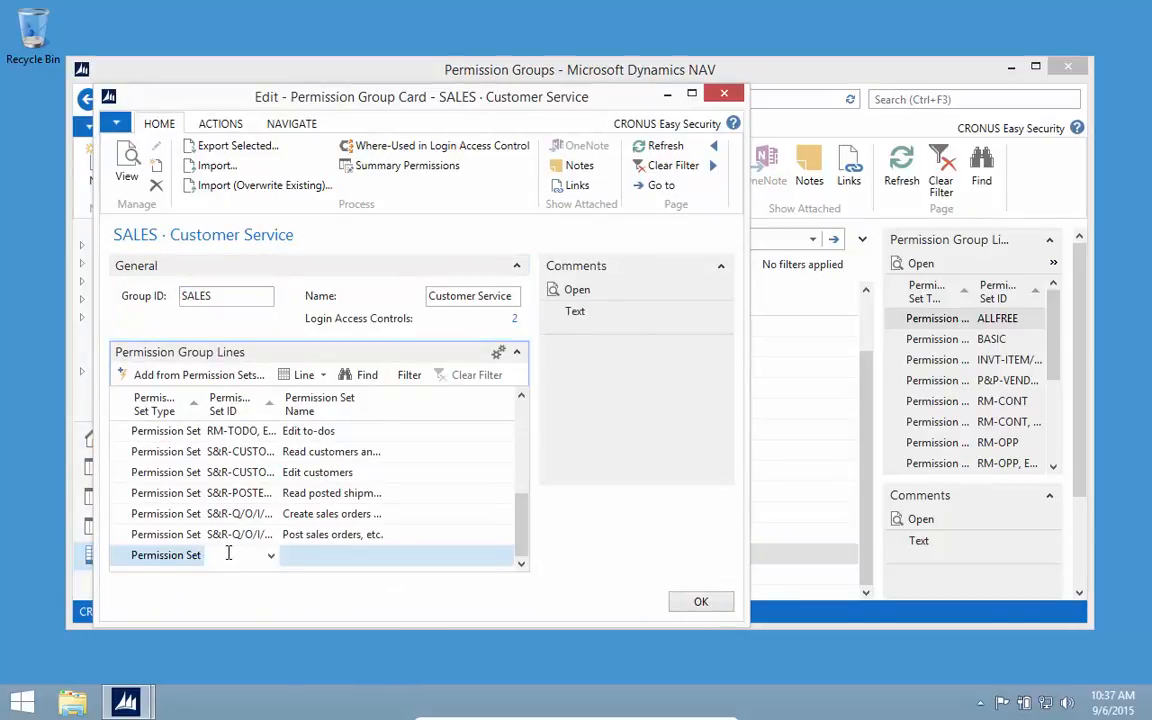
{"action": "type", "text": "inv"}
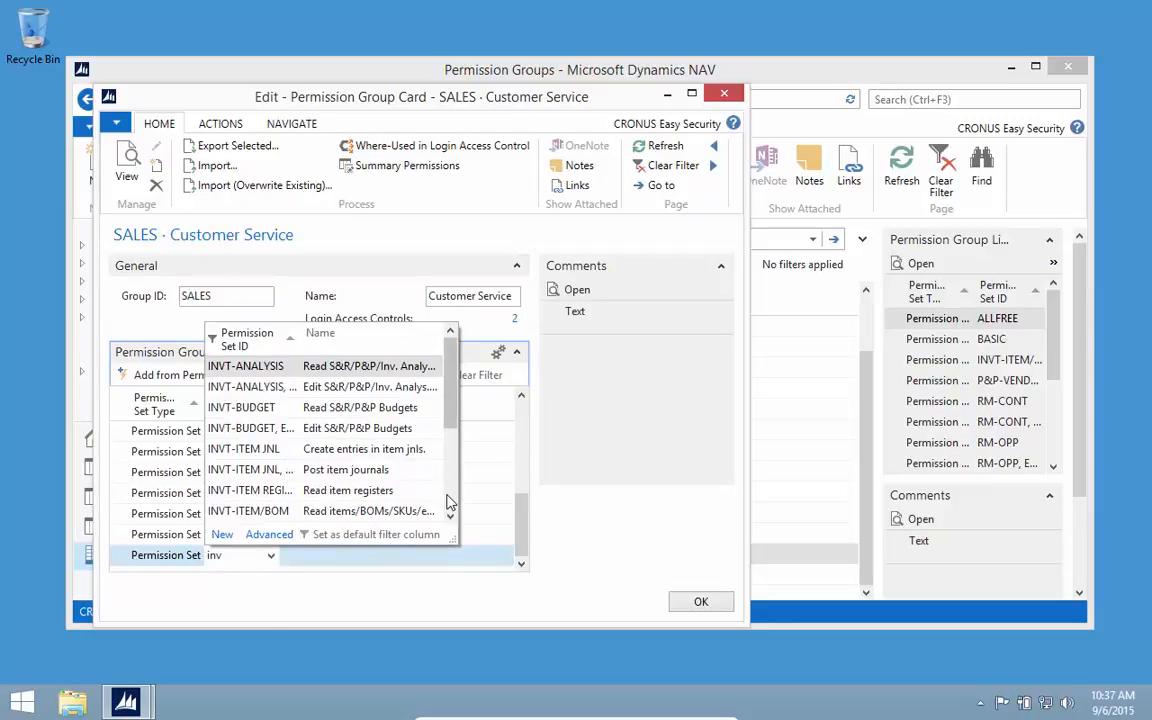
{"action": "scroll", "coordinate": [449, 503], "scroll_direction": "down", "scroll_amount": 3}
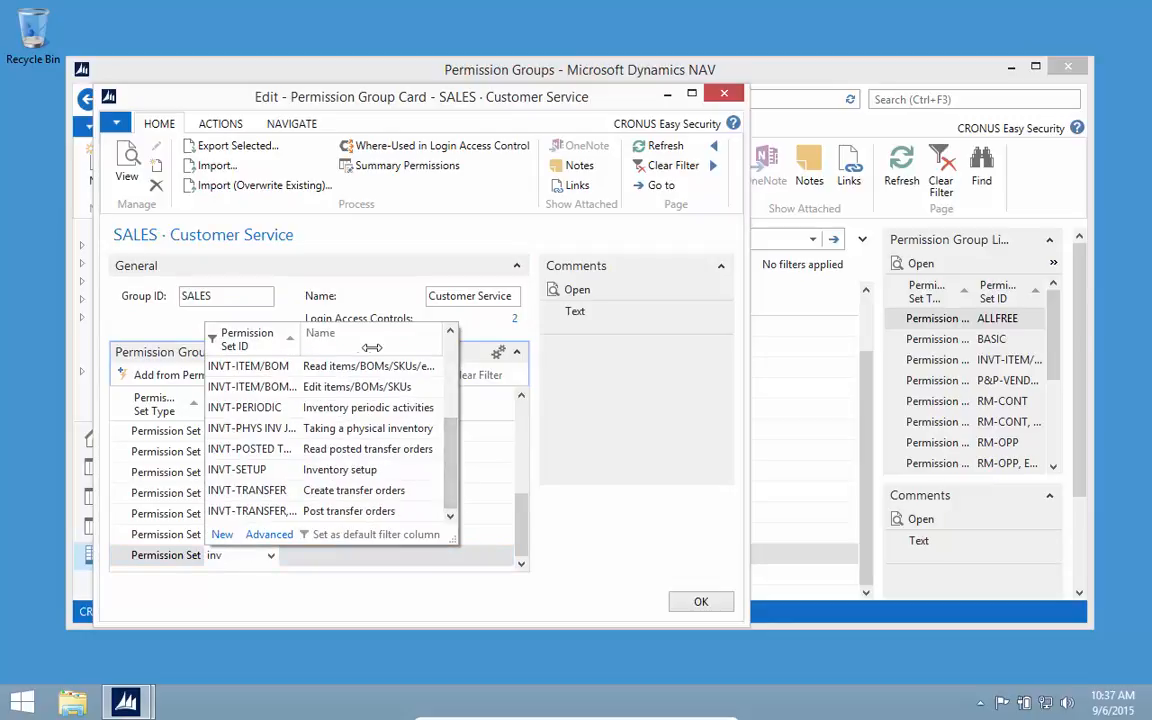
{"action": "left_click_drag", "start_coordinate": [372, 348], "coordinate": [377, 349]}
{"action": "left_click", "coordinate": [278, 387]}
{"action": "key", "text": "Tab"}
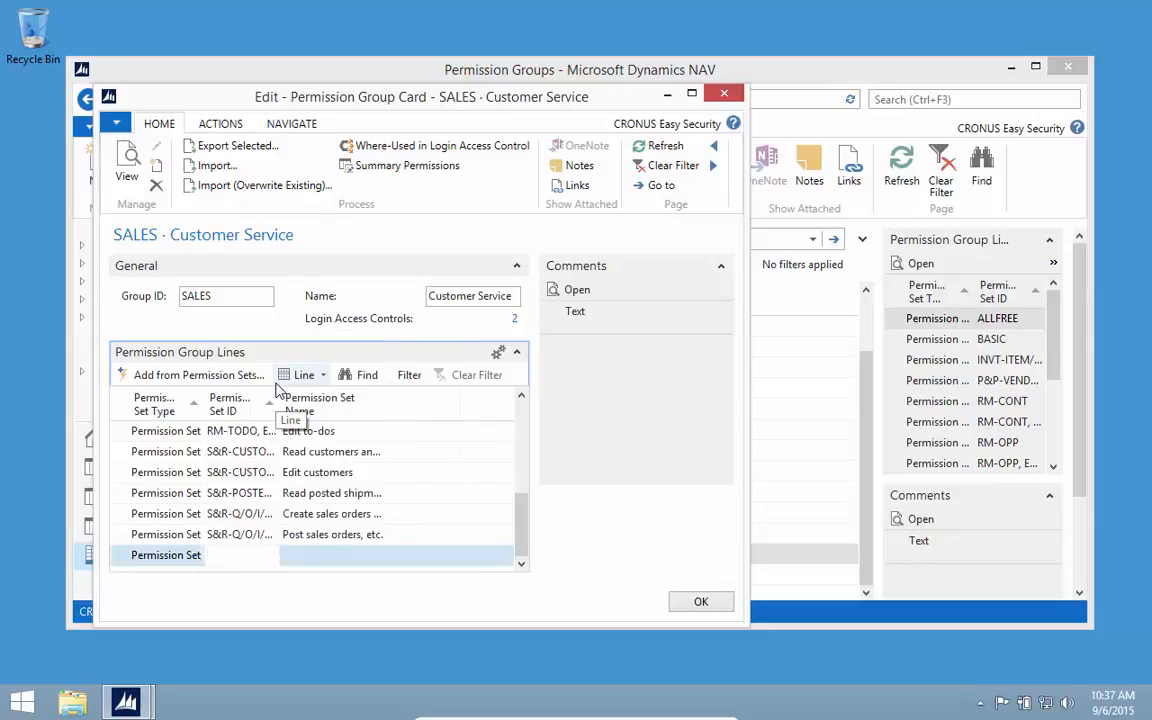
{"action": "key", "text": "Up"}
{"action": "key", "text": "Up"}
{"action": "key", "text": "Up"}
{"action": "key", "text": "Up"}
{"action": "key", "text": "Up"}
{"action": "key", "text": "Up"}
{"action": "key", "text": "Up"}
{"action": "key", "text": "Up"}
{"action": "key", "text": "Up"}
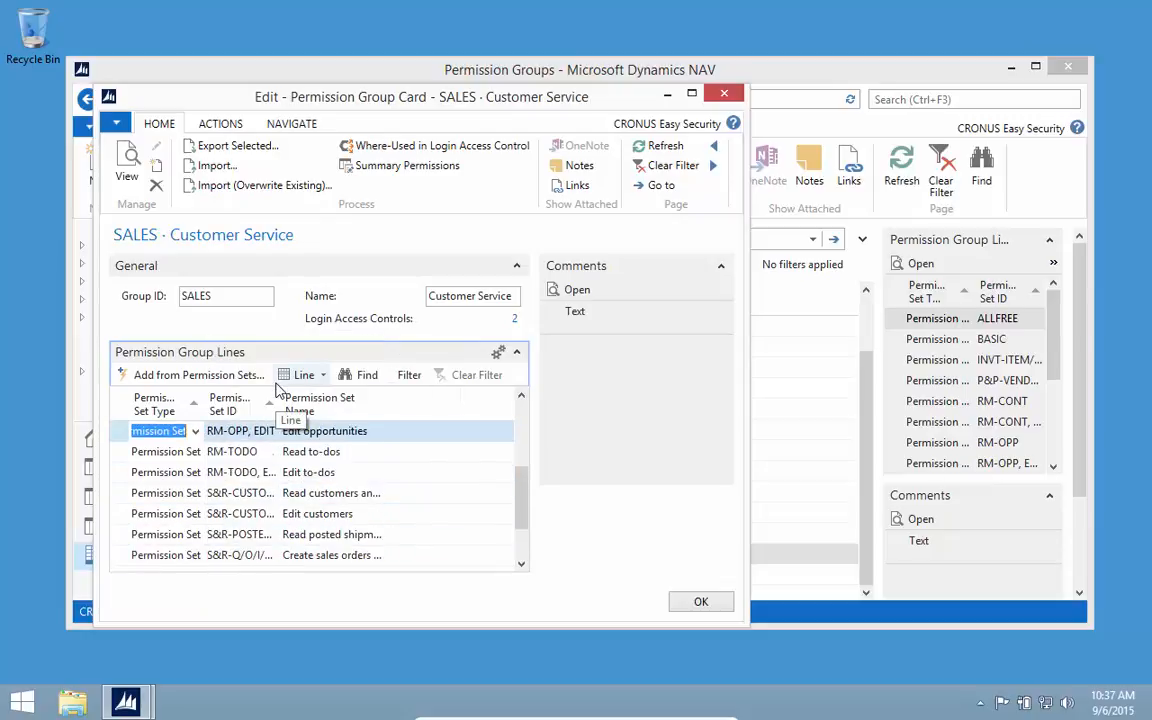
{"action": "key", "text": "Escape"}
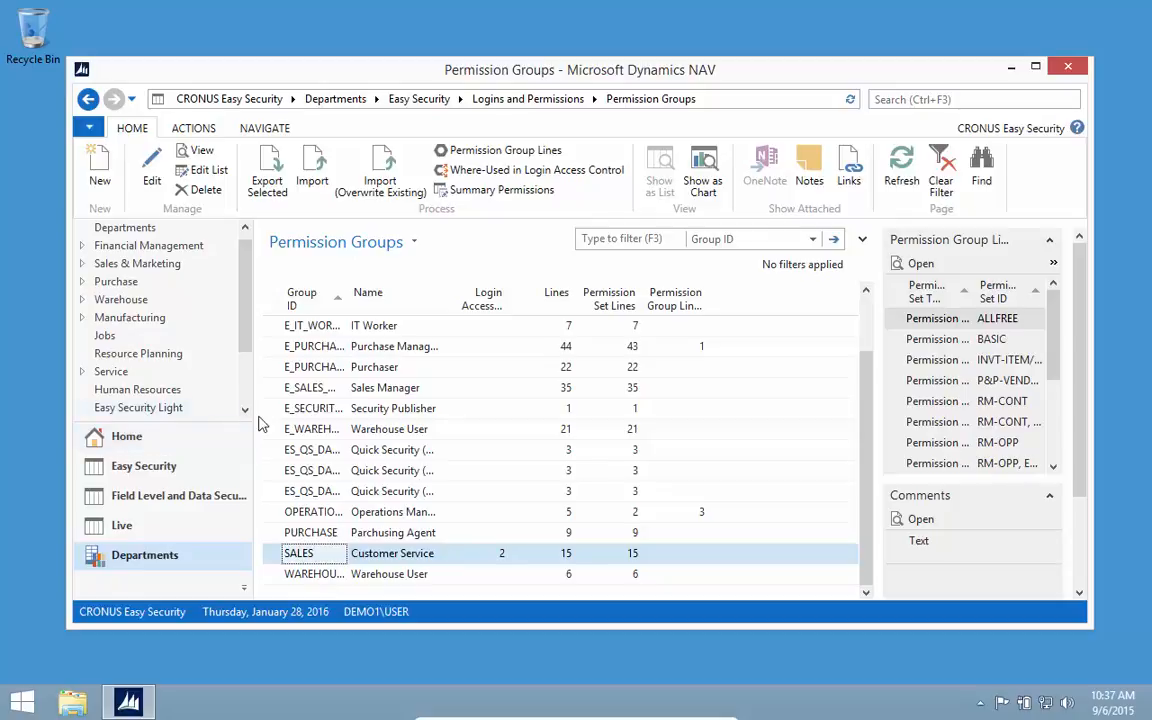
Step: Publish the permission changes to live from Easy Security's Logins and Permissions area and close the Publish Permissions page
{"action": "left_click", "coordinate": [160, 407]}
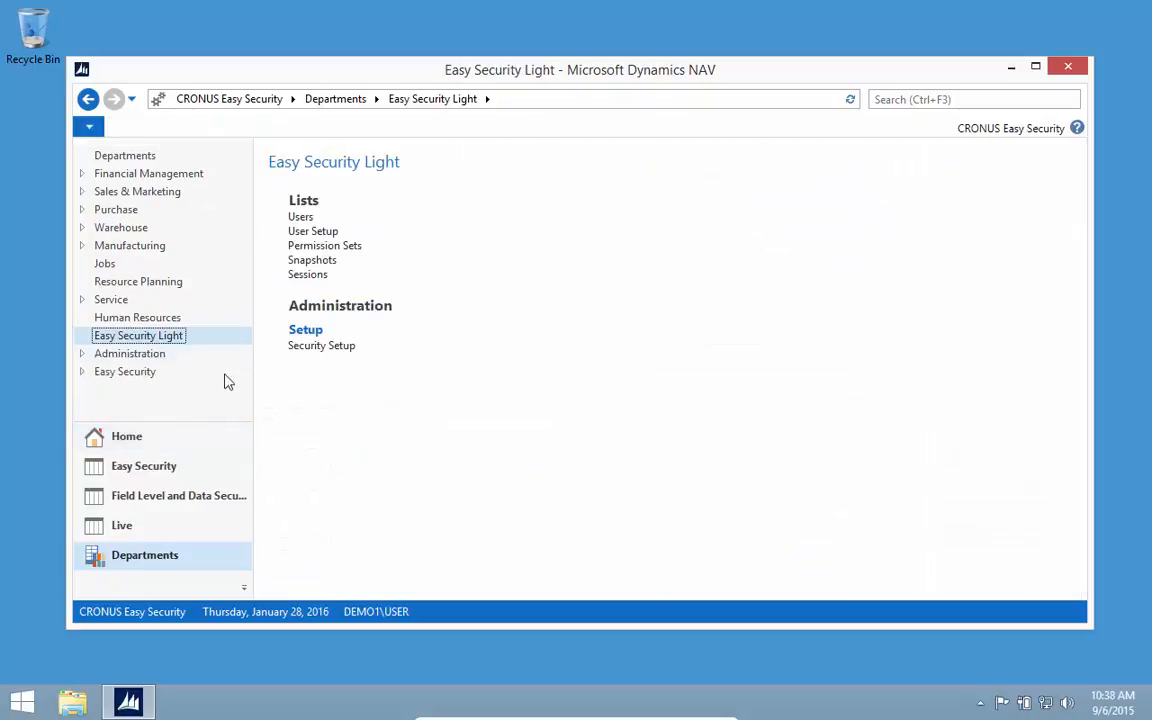
{"action": "left_click", "coordinate": [152, 372]}
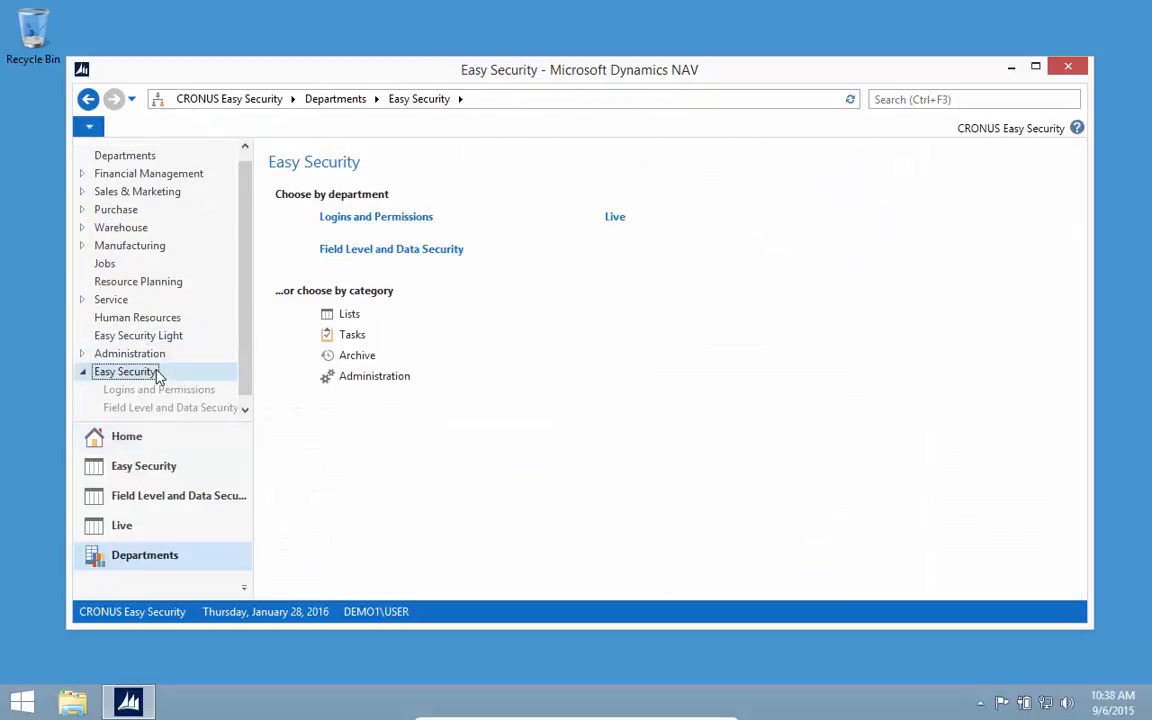
{"action": "left_click", "coordinate": [352, 219]}
{"action": "left_click", "coordinate": [342, 447]}
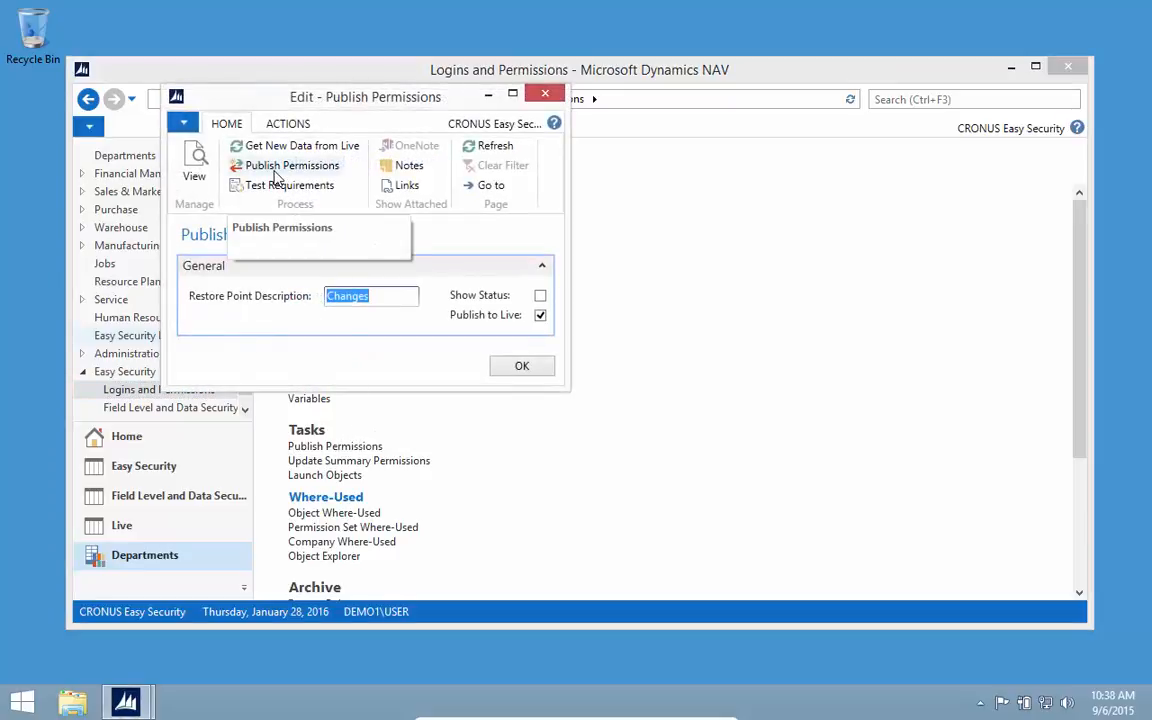
{"action": "left_click", "coordinate": [274, 170]}
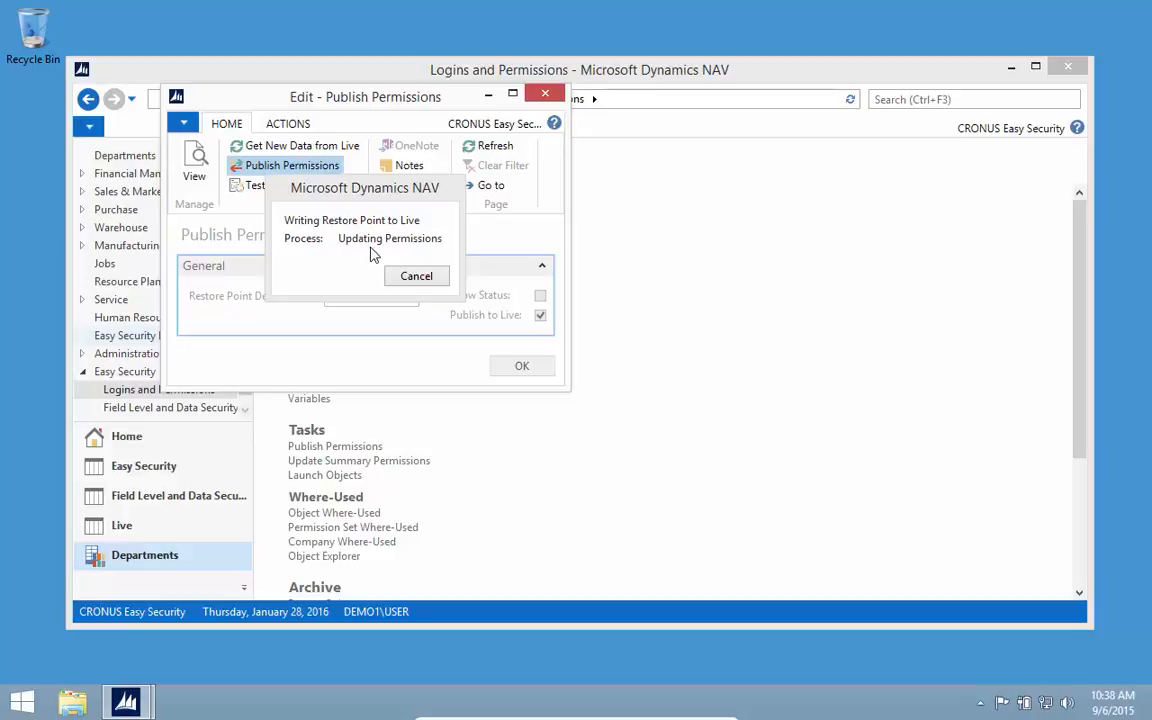
{"action": "left_click", "coordinate": [460, 271]}
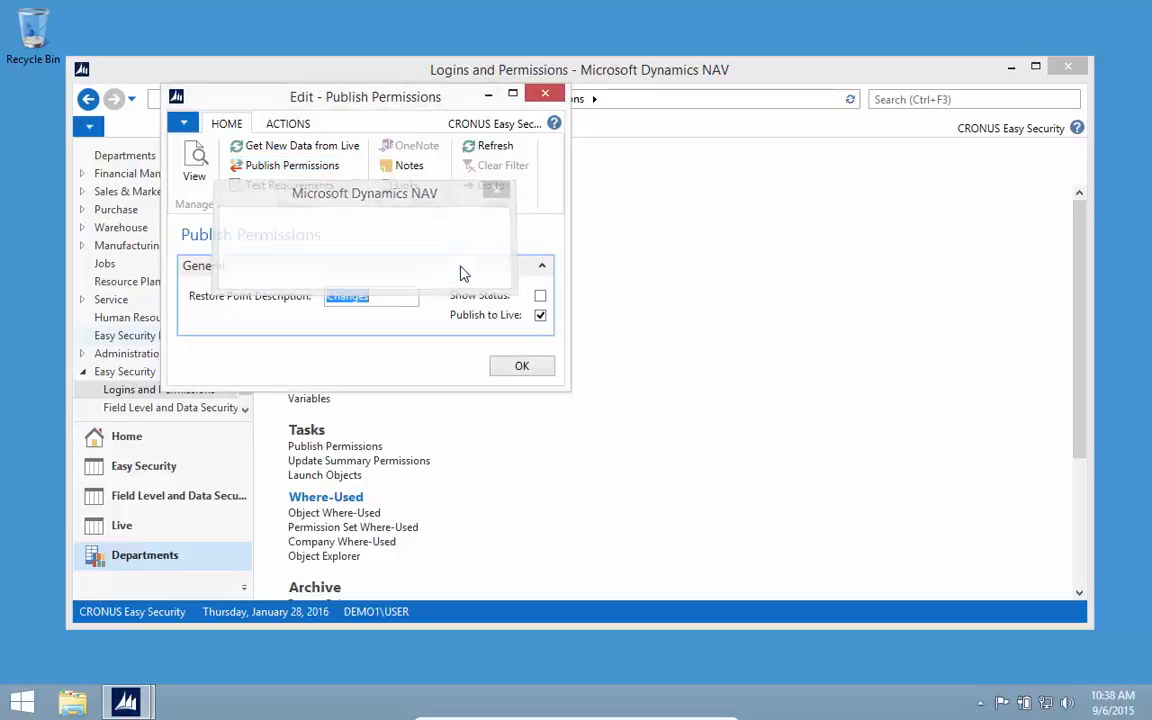
{"action": "key", "text": "Escape"}
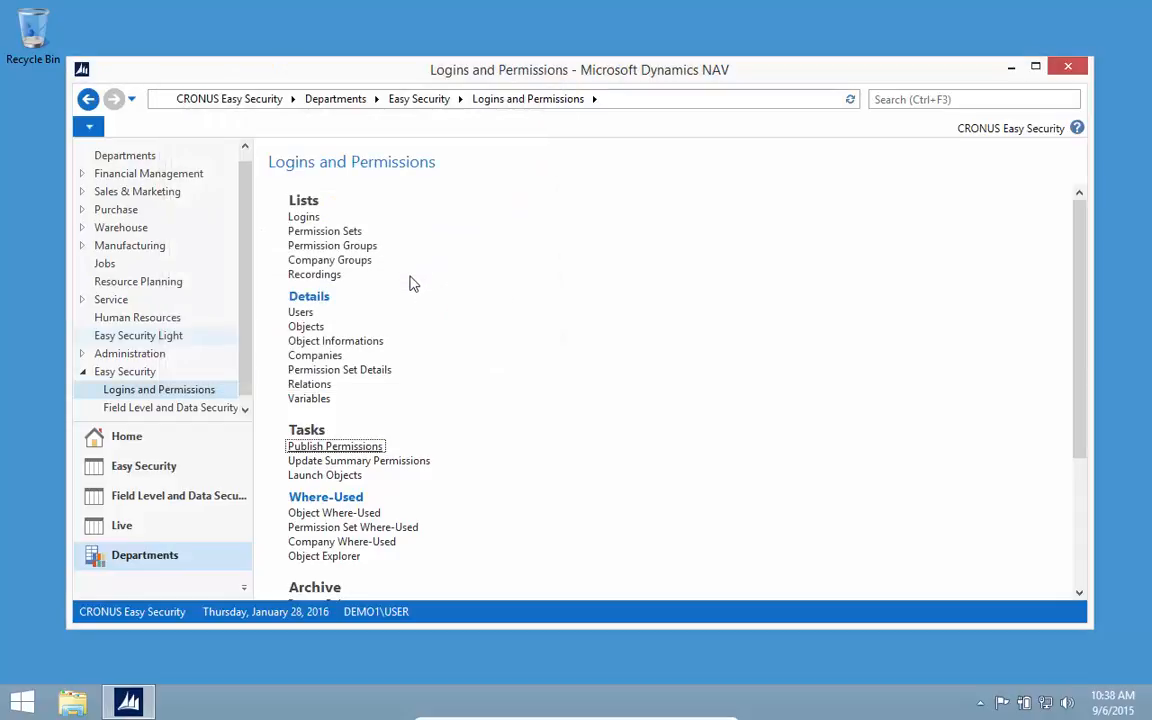
Step: Add a restore point with the description Manual to the Restore Points list and create it from live
{"action": "scroll", "coordinate": [465, 440], "scroll_direction": "down", "scroll_amount": 5}
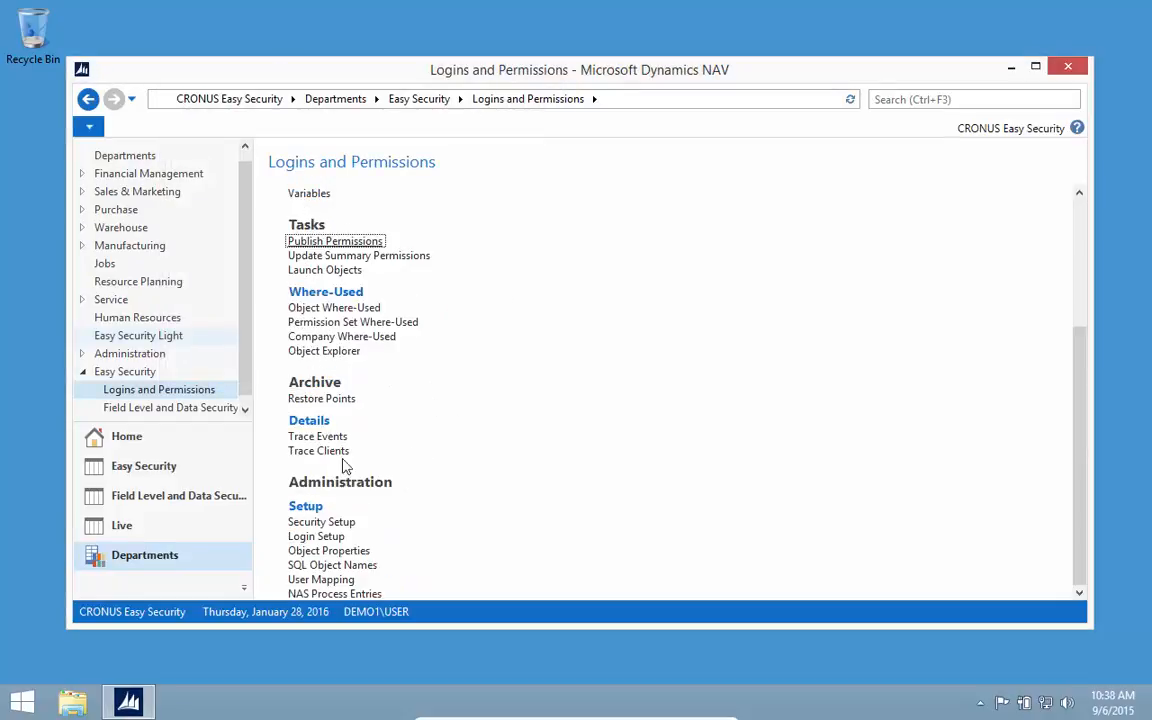
{"action": "left_click", "coordinate": [314, 400]}
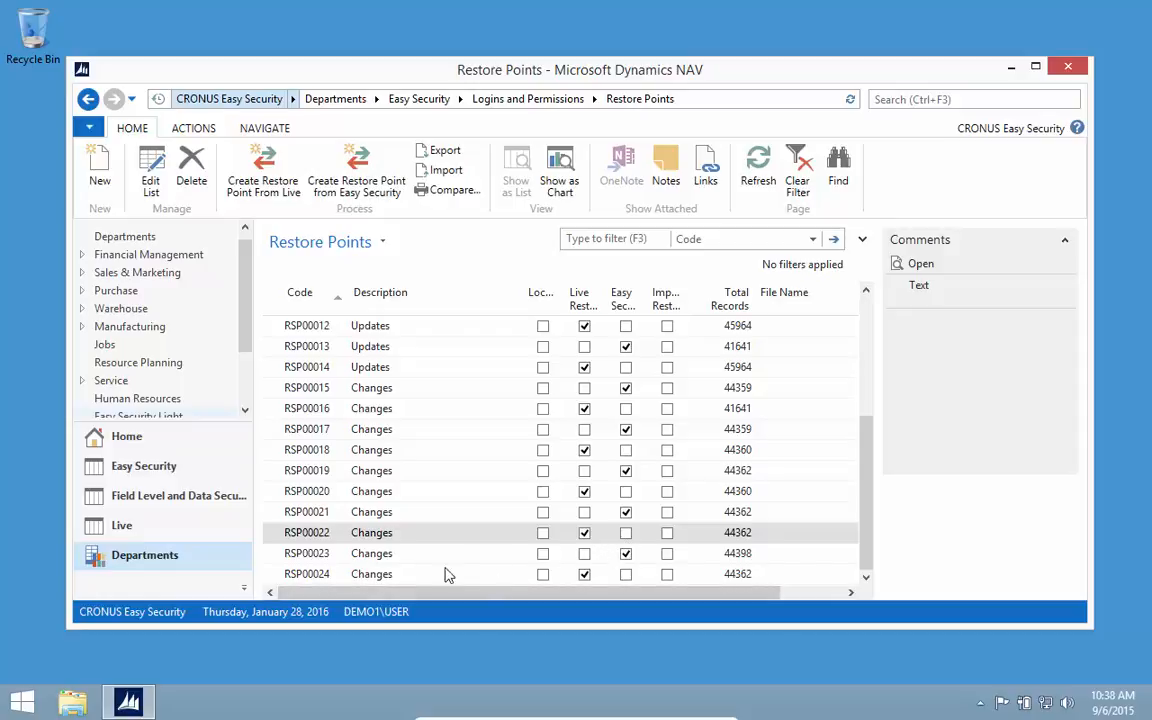
{"action": "left_click", "coordinate": [97, 178]}
{"action": "key", "text": "Tab"}
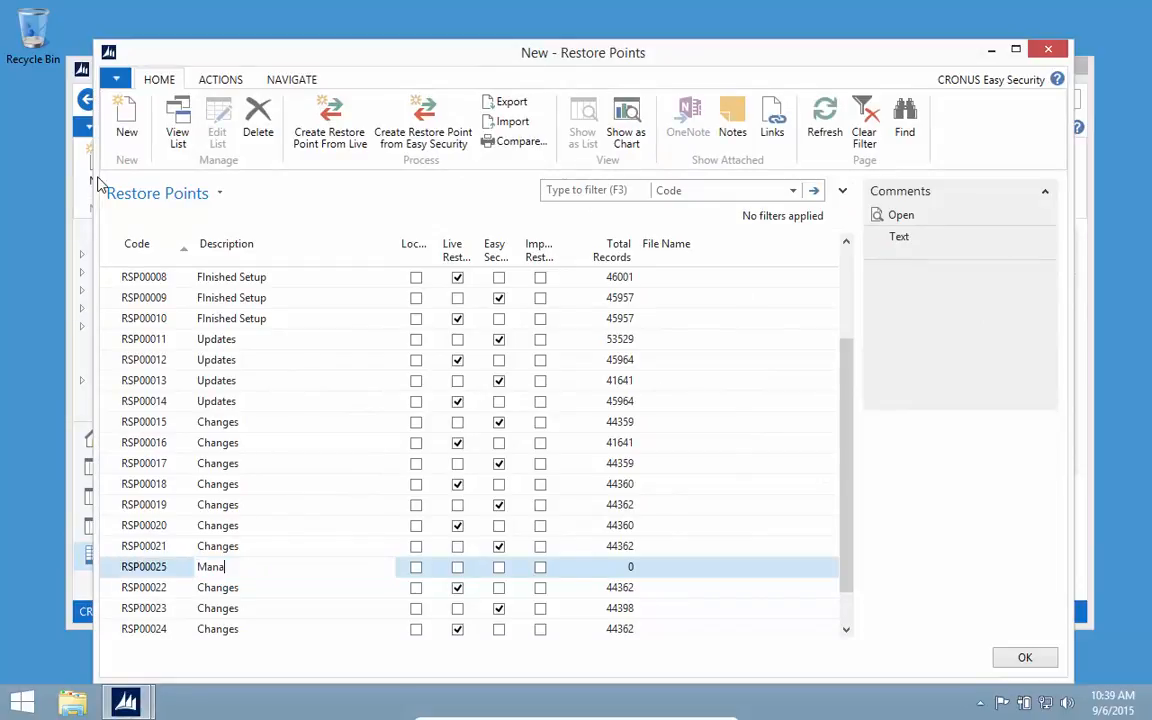
{"action": "type", "text": "Manual"}
{"action": "key", "text": "Tab"}
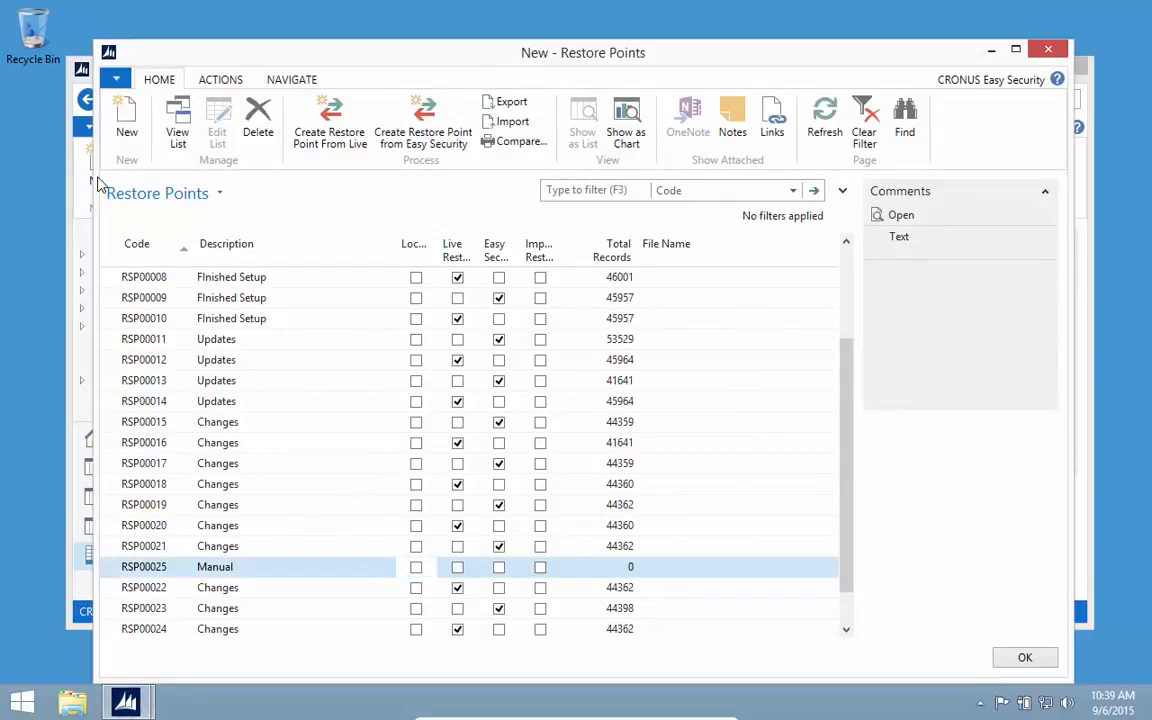
{"action": "left_click", "coordinate": [340, 136]}
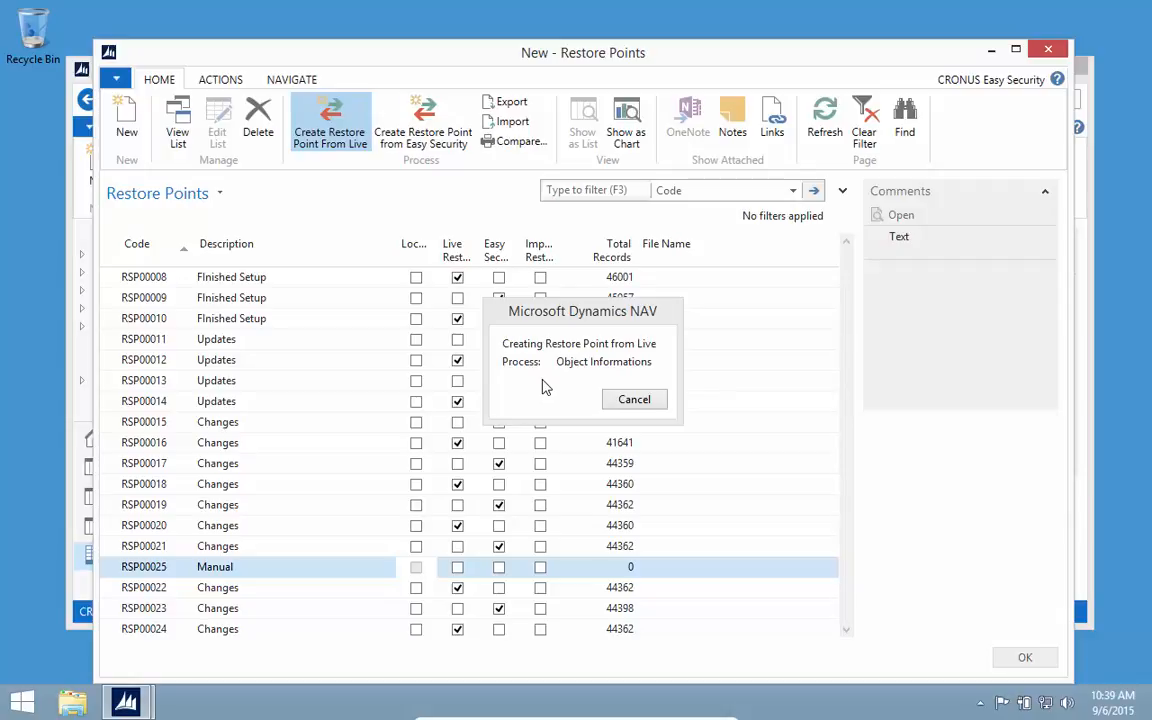
{"action": "left_click", "coordinate": [690, 392]}
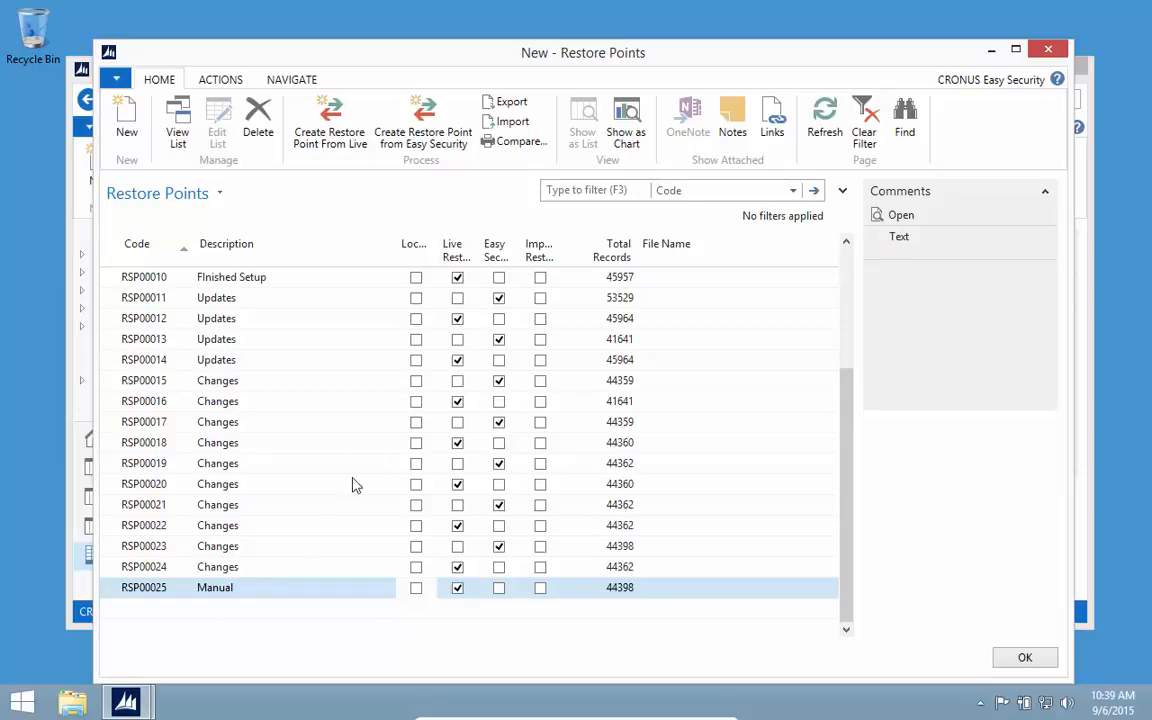
Step: Start a comparison of the Manual restore point with the Compare, Users and User Access Controls options enabled
{"action": "left_click", "coordinate": [517, 143]}
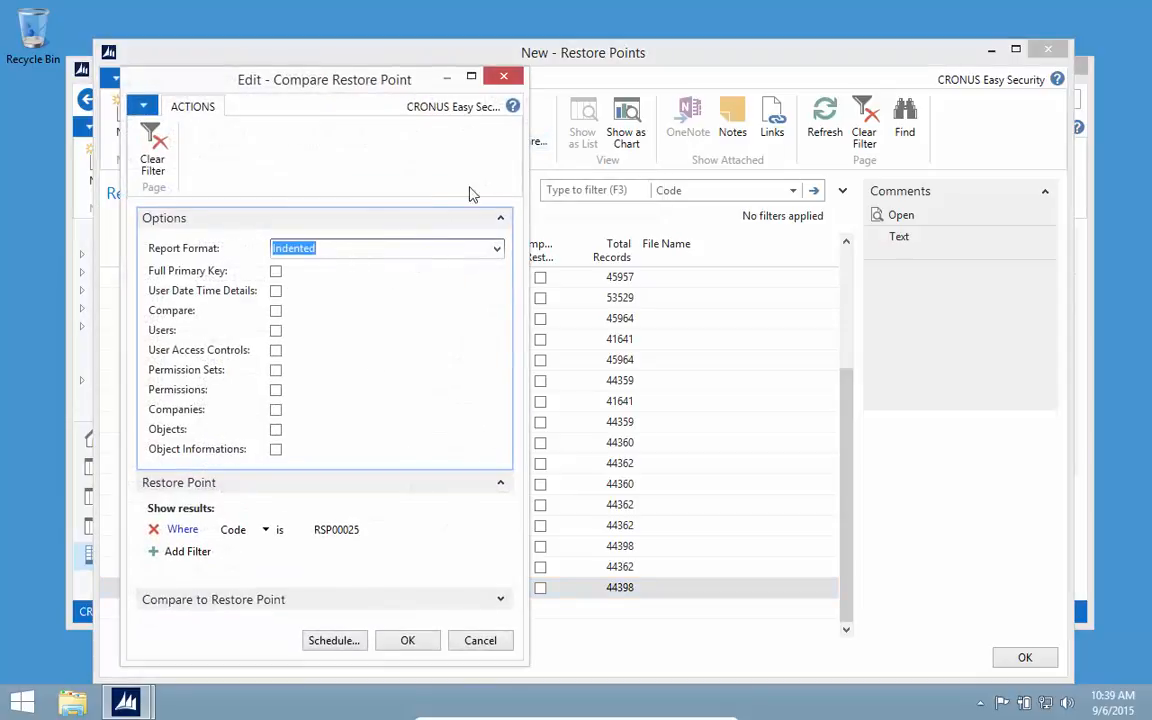
{"action": "left_click", "coordinate": [277, 311]}
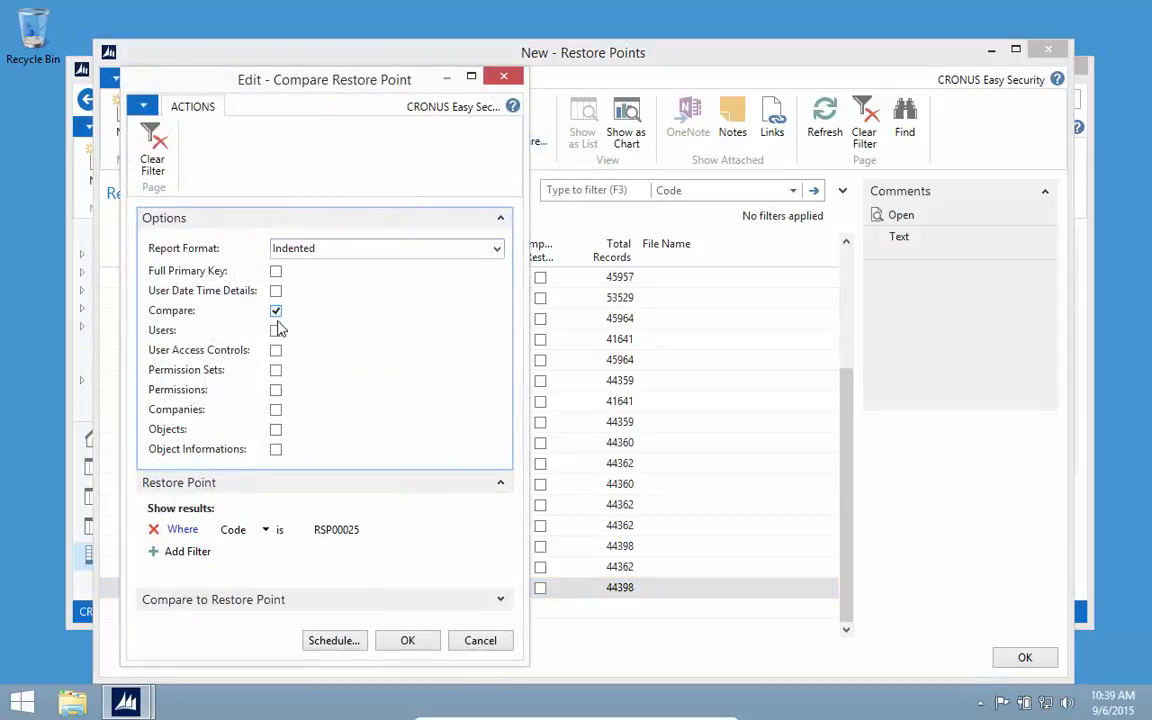
{"action": "left_click", "coordinate": [276, 331]}
{"action": "left_click", "coordinate": [277, 350]}
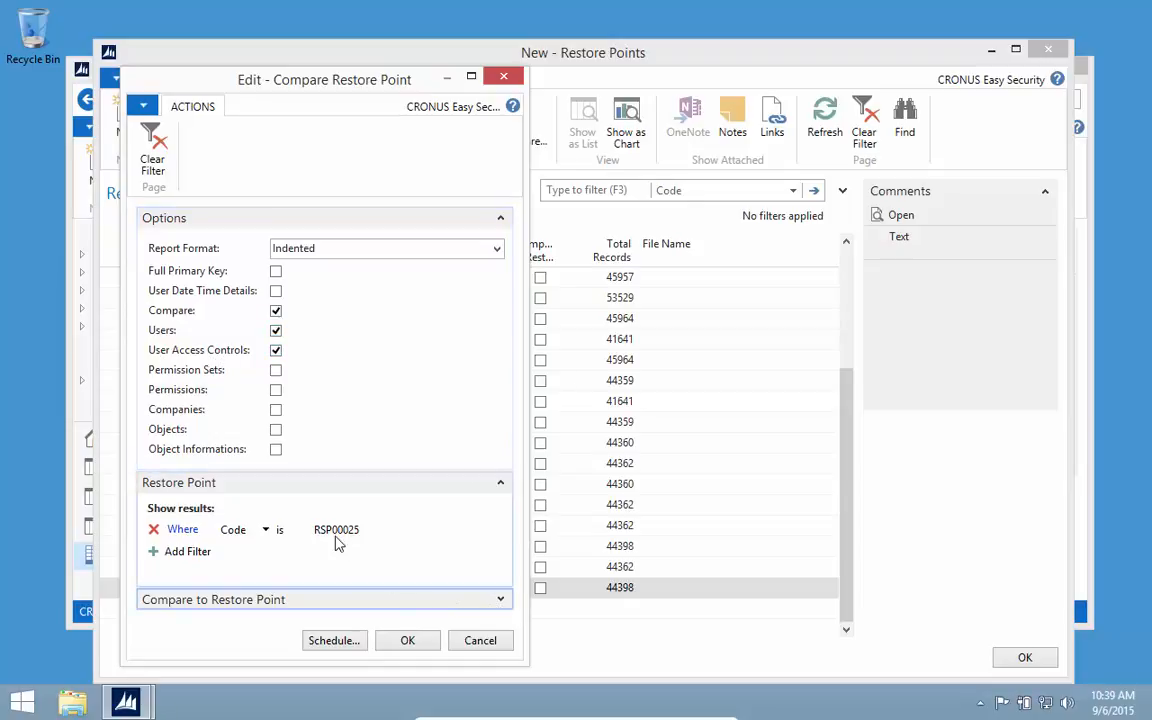
Step: Set restore point RSP00024 as the one to compare to and run the comparison
{"action": "left_click", "coordinate": [500, 603]}
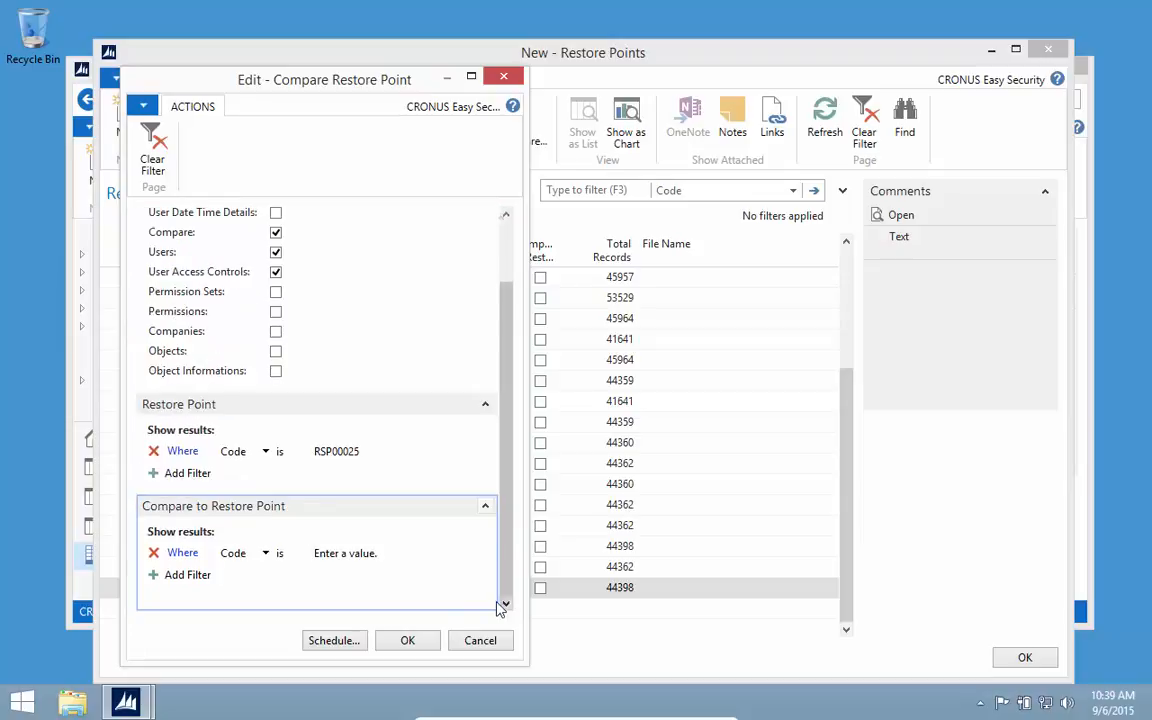
{"action": "left_click", "coordinate": [366, 556]}
{"action": "left_click", "coordinate": [436, 557]}
{"action": "scroll", "coordinate": [463, 494], "scroll_direction": "down", "scroll_amount": 6}
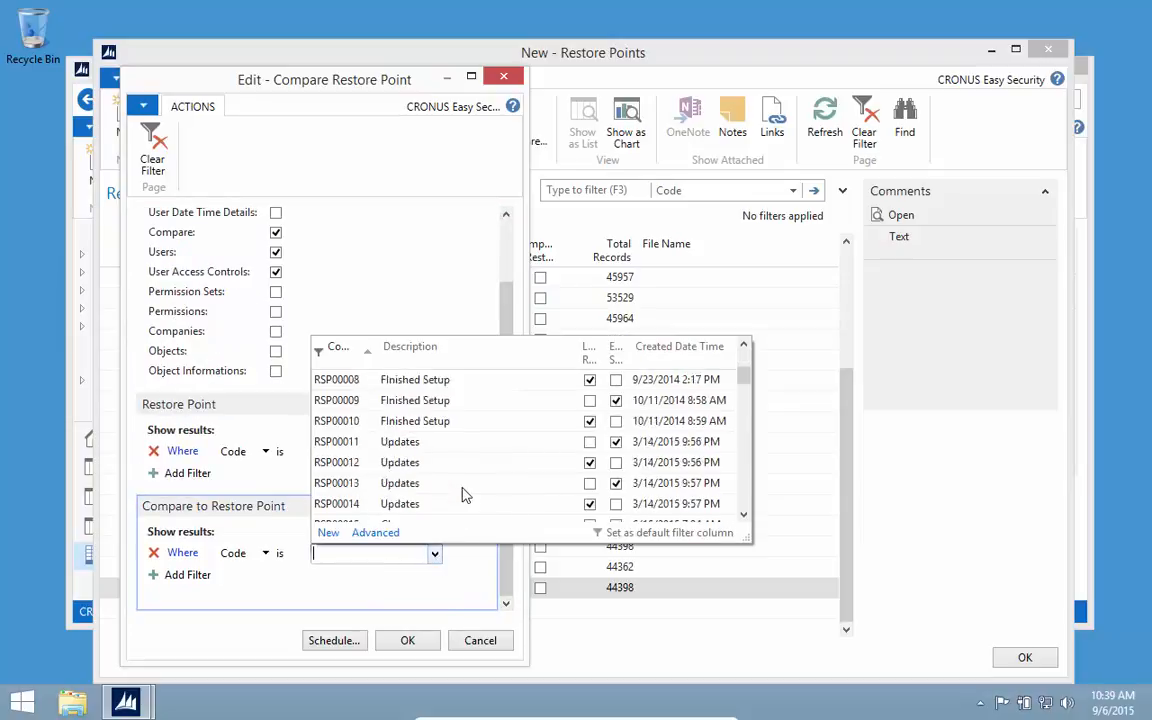
{"action": "left_click", "coordinate": [339, 488]}
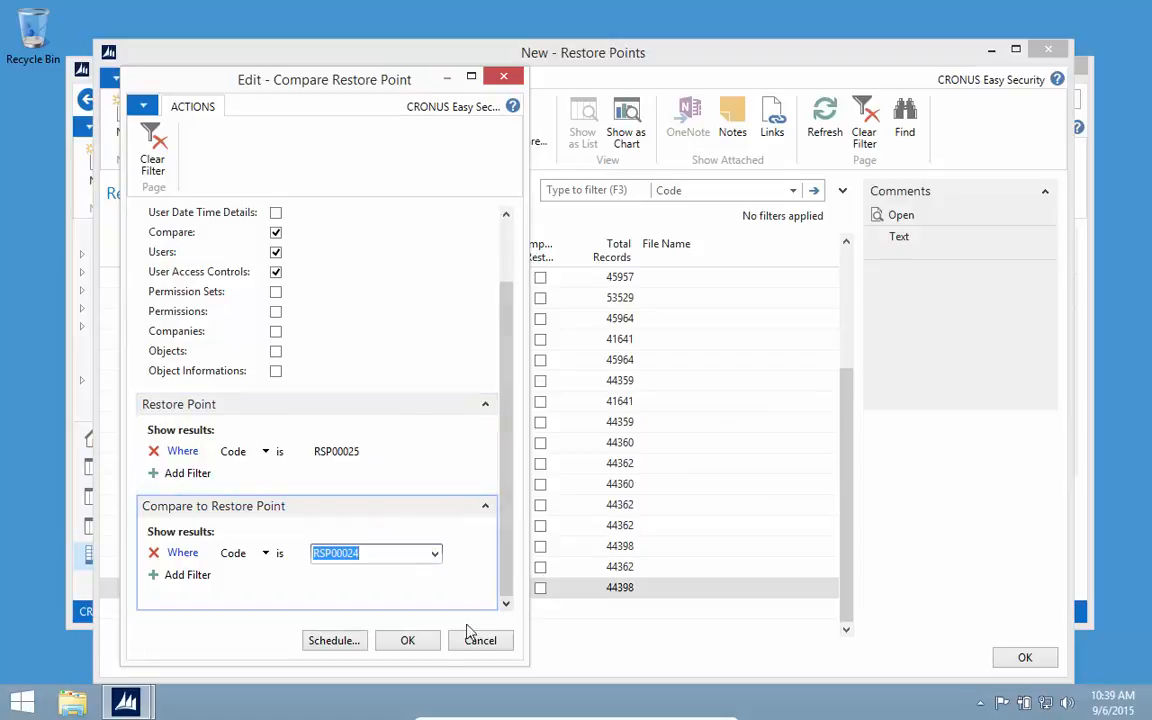
{"action": "left_click", "coordinate": [410, 642]}
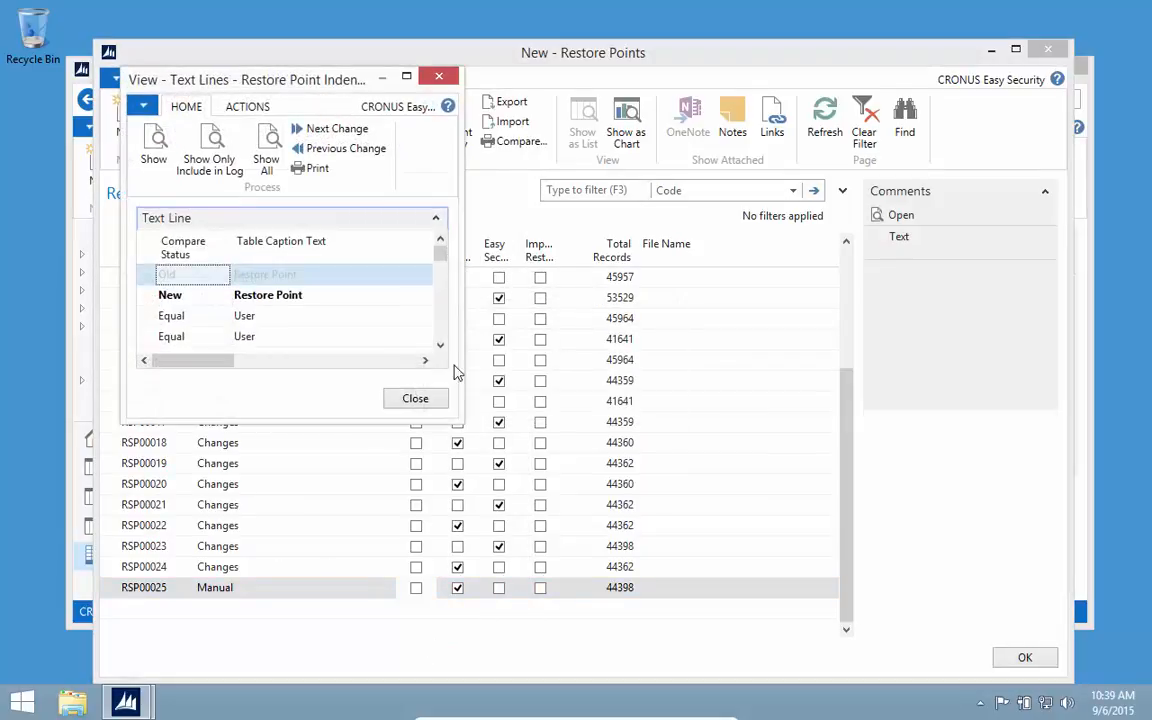
Step: Enlarge the comparison results, widen the Primary Key Text column and go through each change until the last one
{"action": "left_click_drag", "start_coordinate": [455, 418], "coordinate": [1018, 648]}
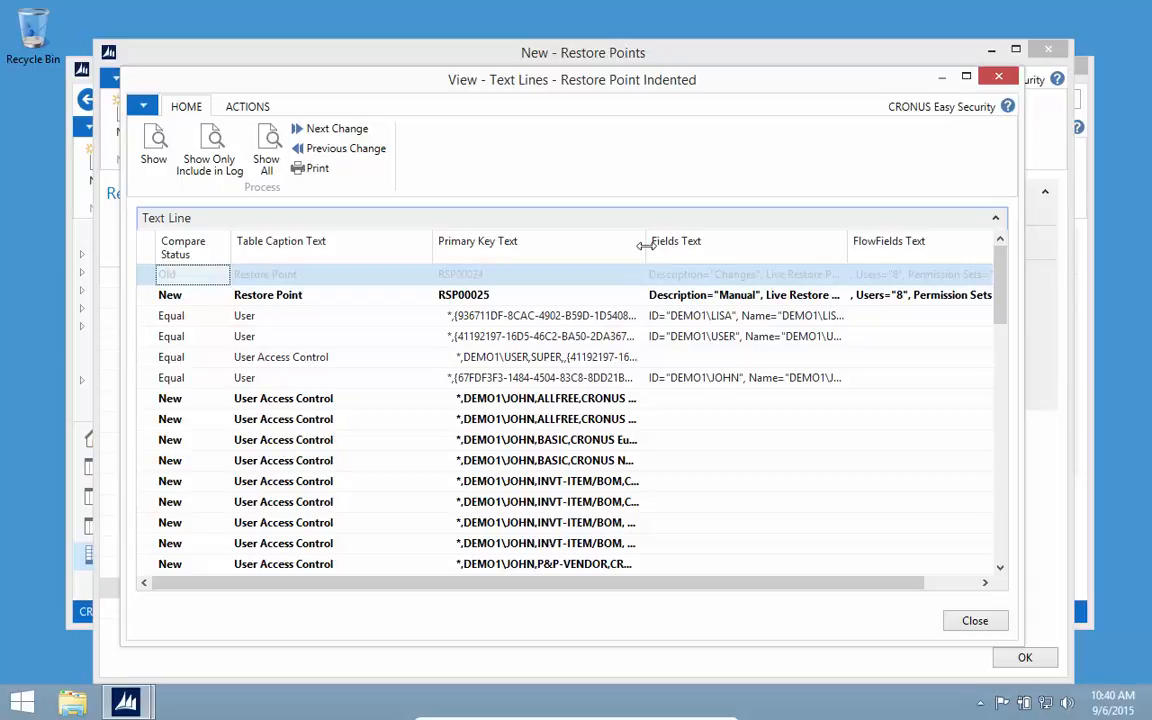
{"action": "left_click_drag", "start_coordinate": [756, 241], "coordinate": [756, 241]}
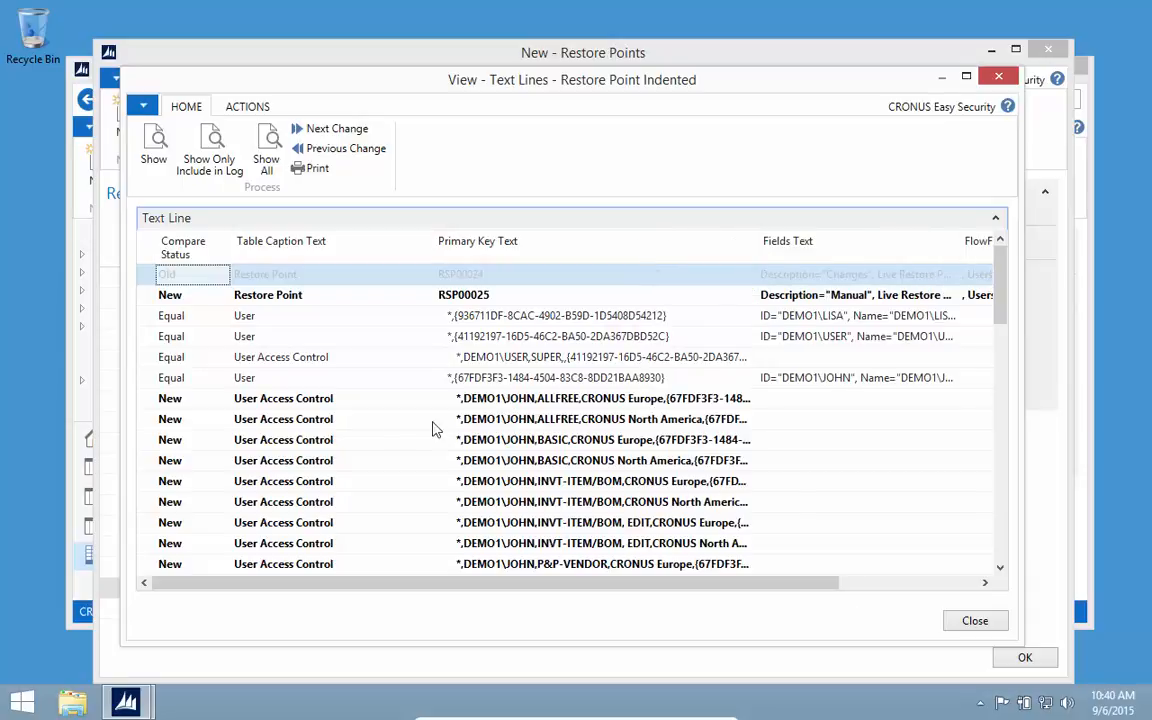
{"action": "left_click", "coordinate": [345, 138]}
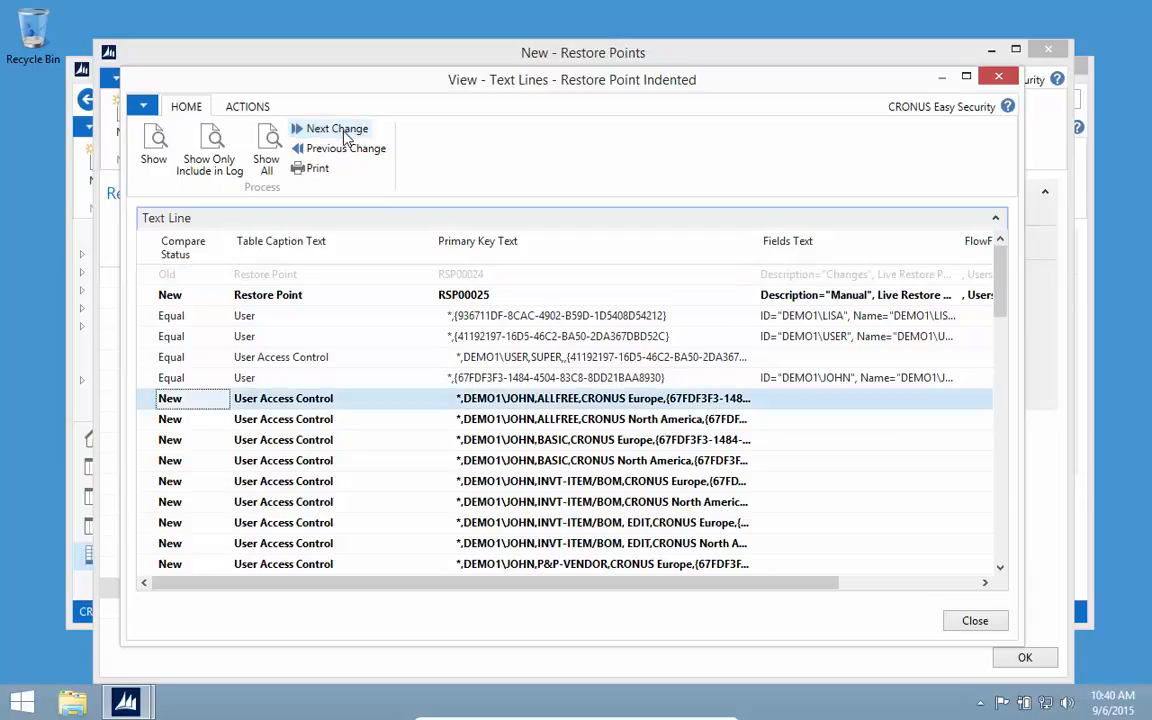
{"action": "left_click", "coordinate": [345, 138]}
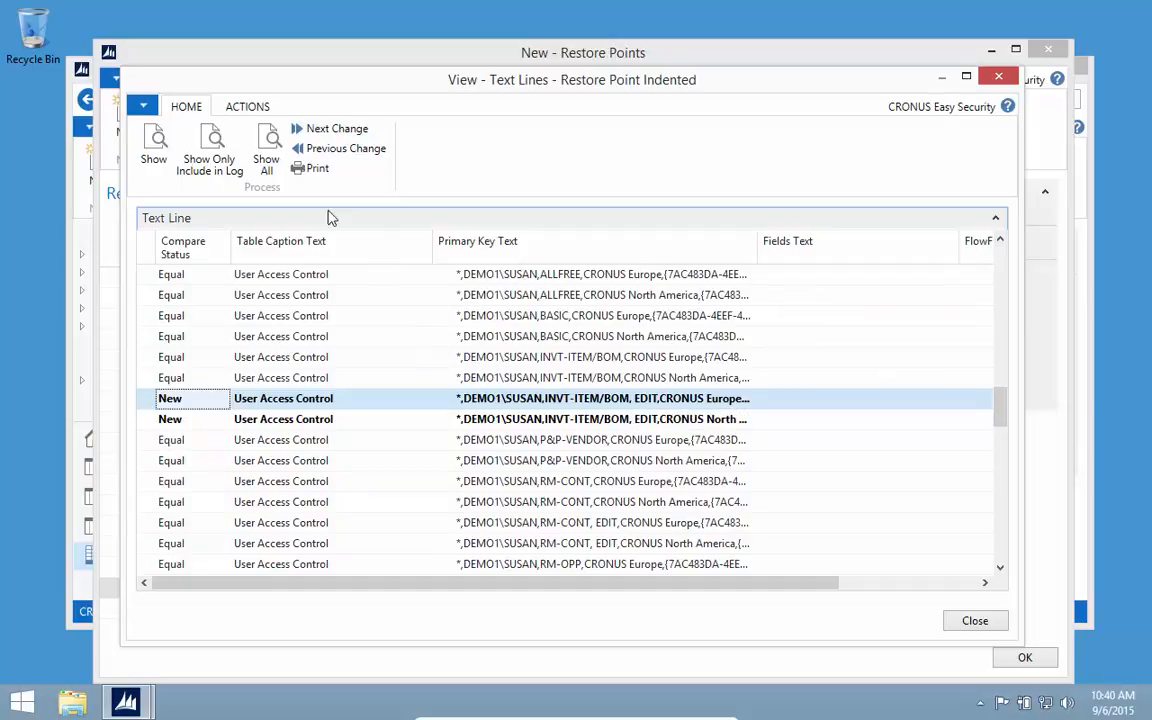
{"action": "left_click", "coordinate": [330, 131]}
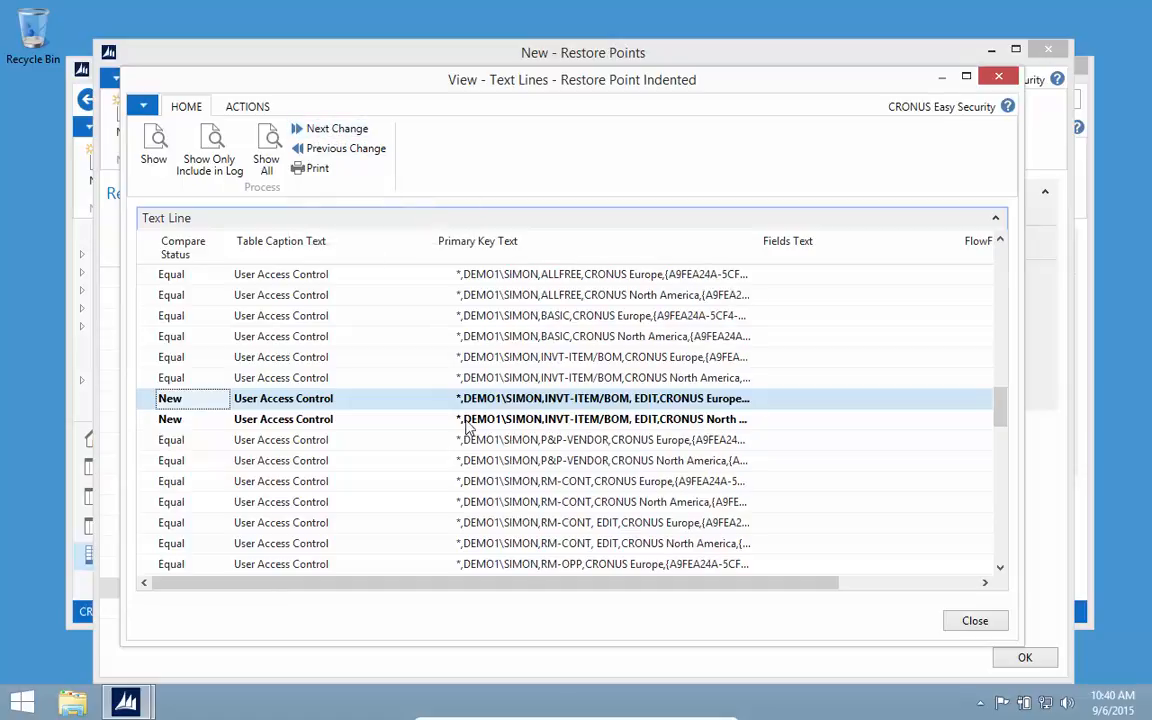
{"action": "left_click", "coordinate": [329, 128]}
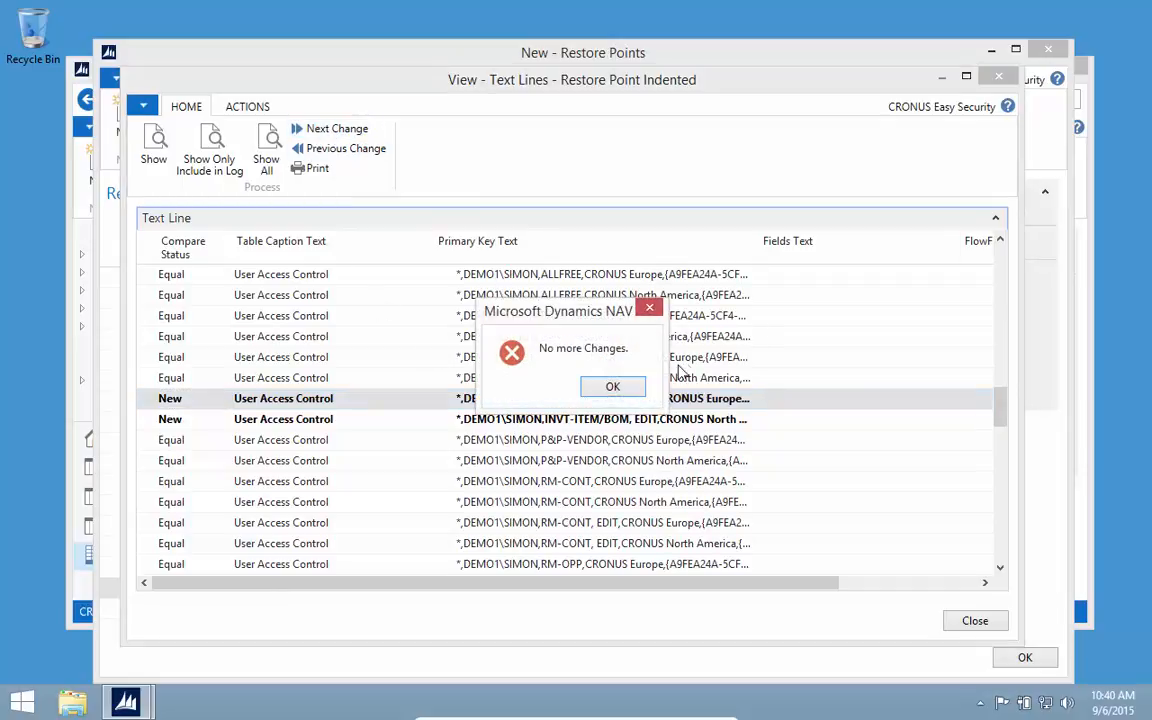
{"action": "left_click", "coordinate": [613, 386]}
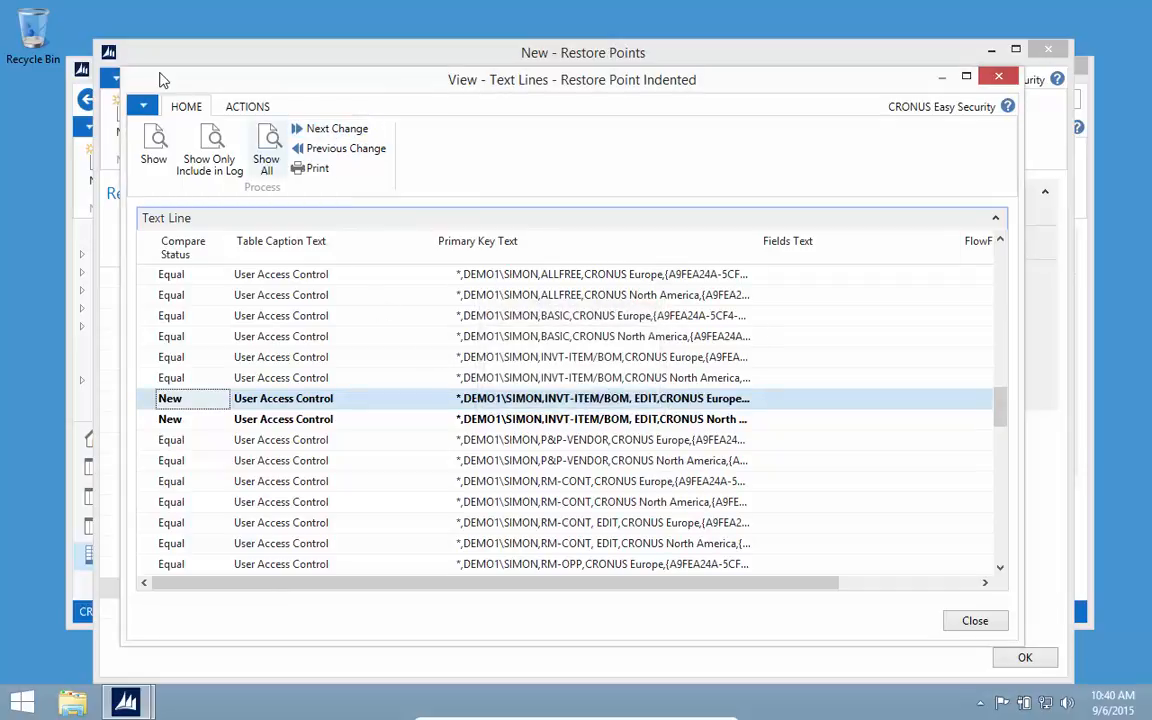
Step: Limit the comparison results to the lines included in the log and review them
{"action": "left_click", "coordinate": [210, 150]}
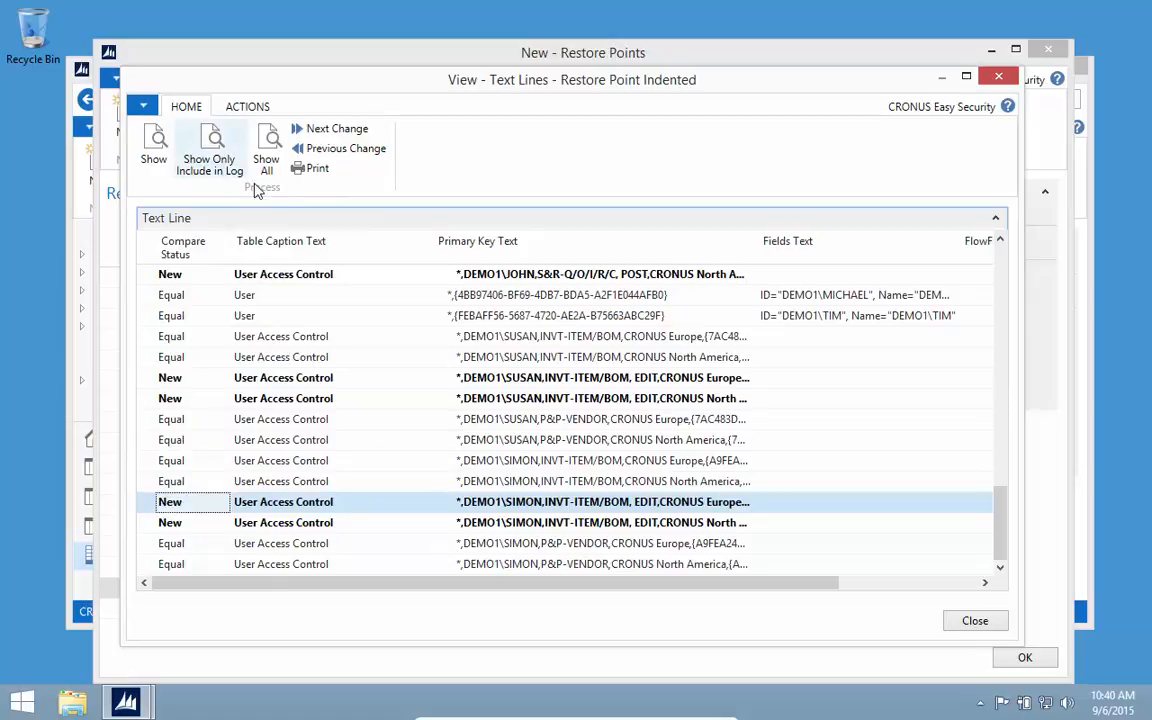
{"action": "scroll", "coordinate": [435, 395], "scroll_direction": "up", "scroll_amount": 15}
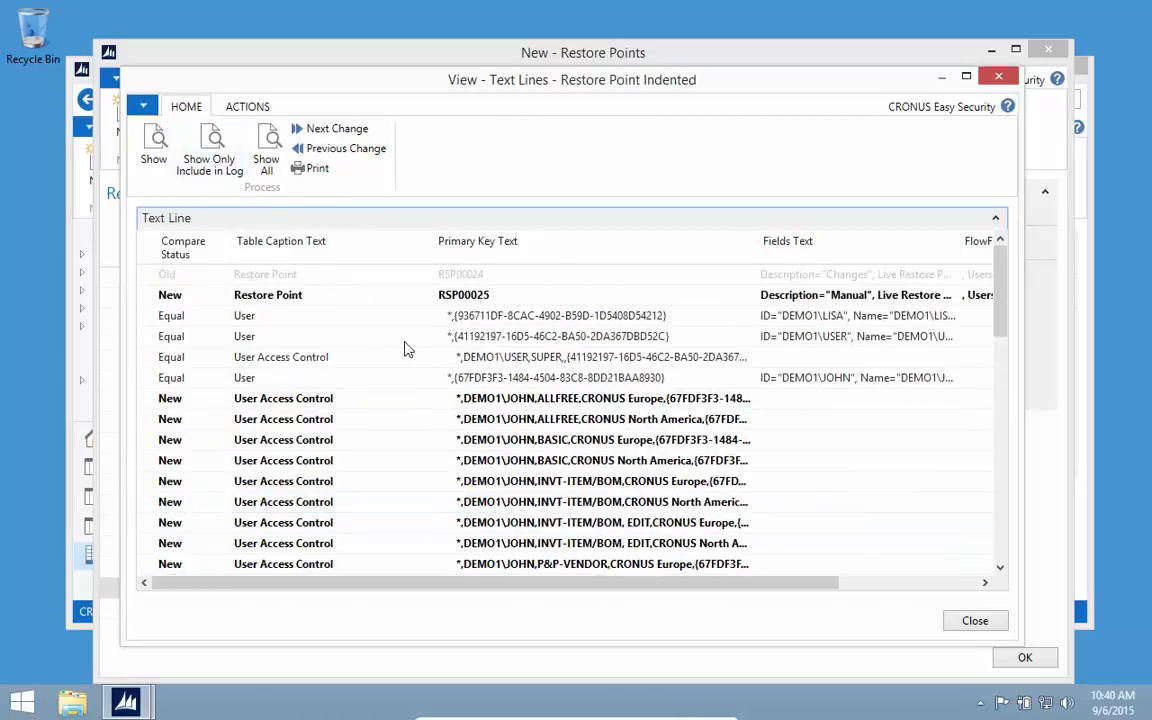
{"action": "scroll", "coordinate": [405, 348], "scroll_direction": "down", "scroll_amount": 15}
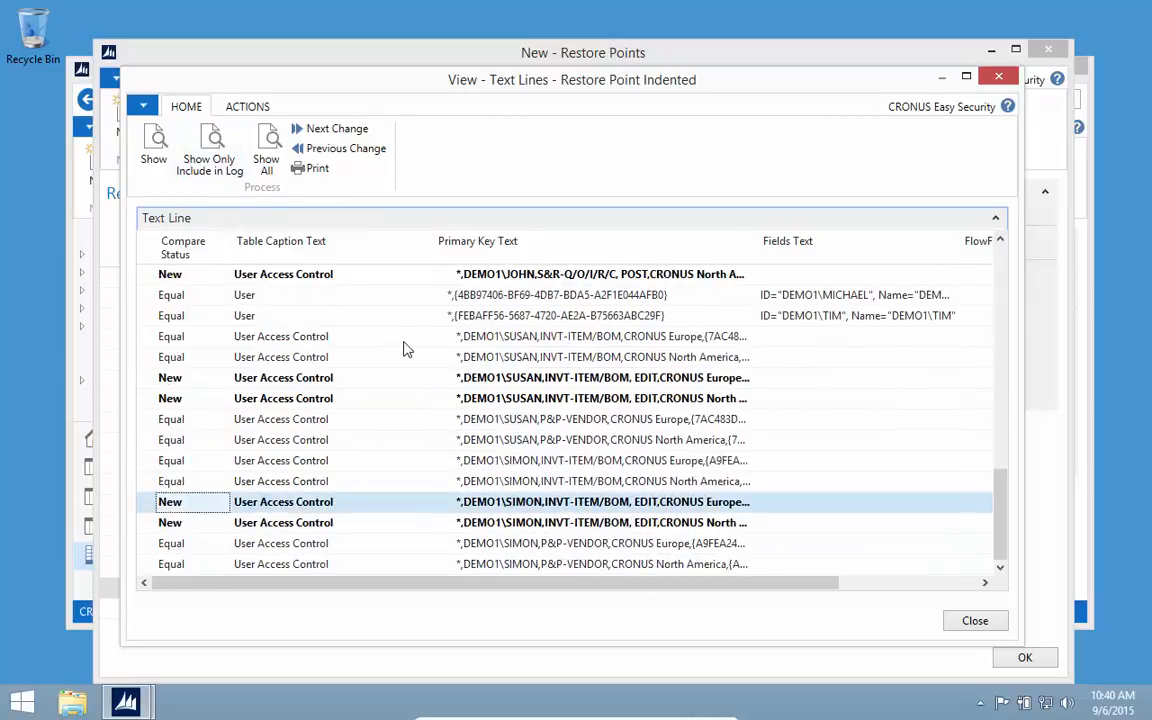
{"action": "scroll", "coordinate": [330, 270], "scroll_direction": "up", "scroll_amount": 1}
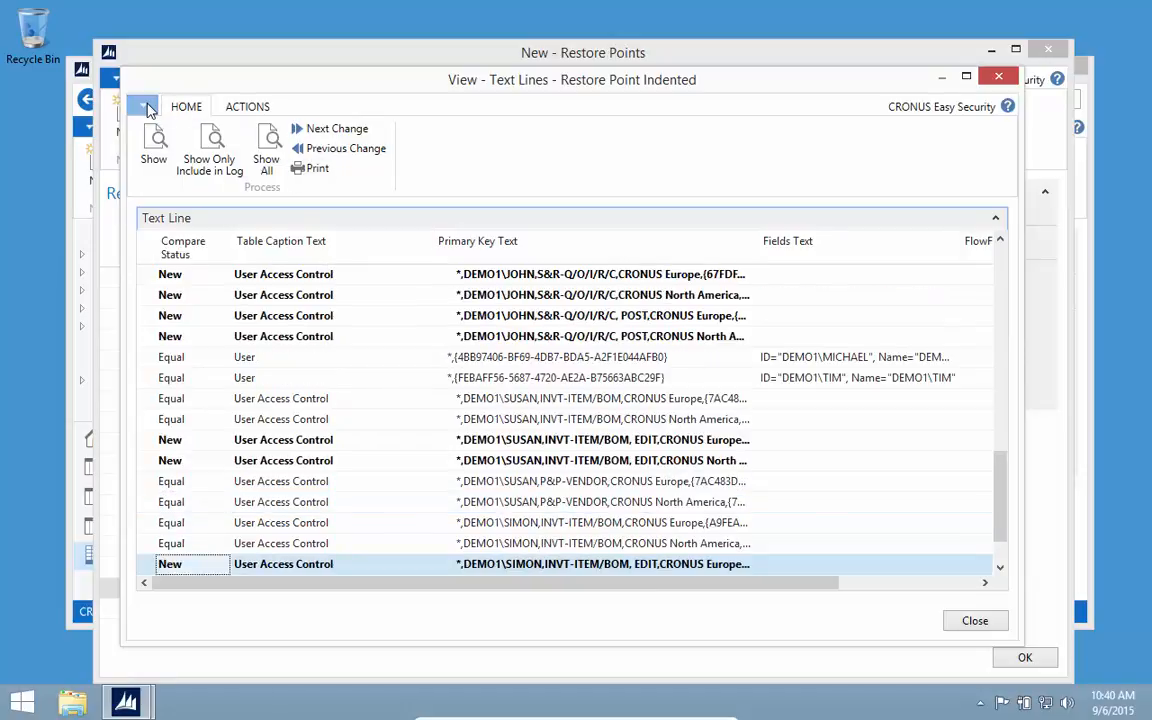
{"action": "left_click", "coordinate": [147, 109]}
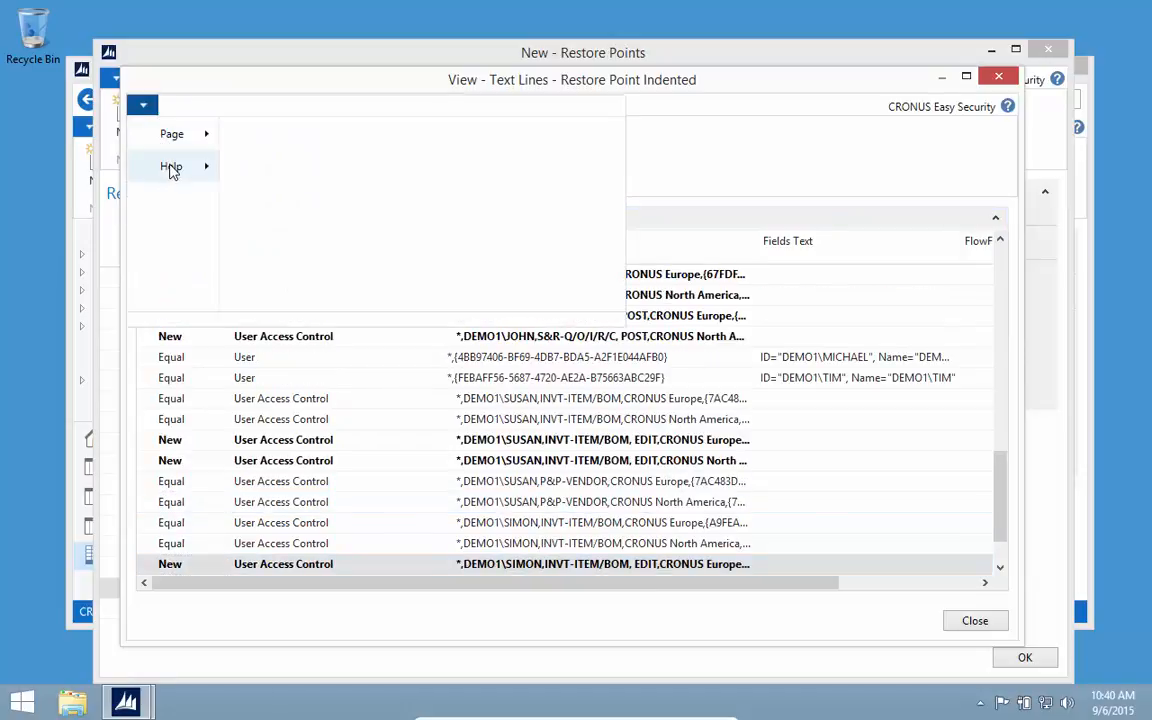
{"action": "mouse_move", "coordinate": [170, 164]}
{"action": "mouse_move", "coordinate": [165, 133]}
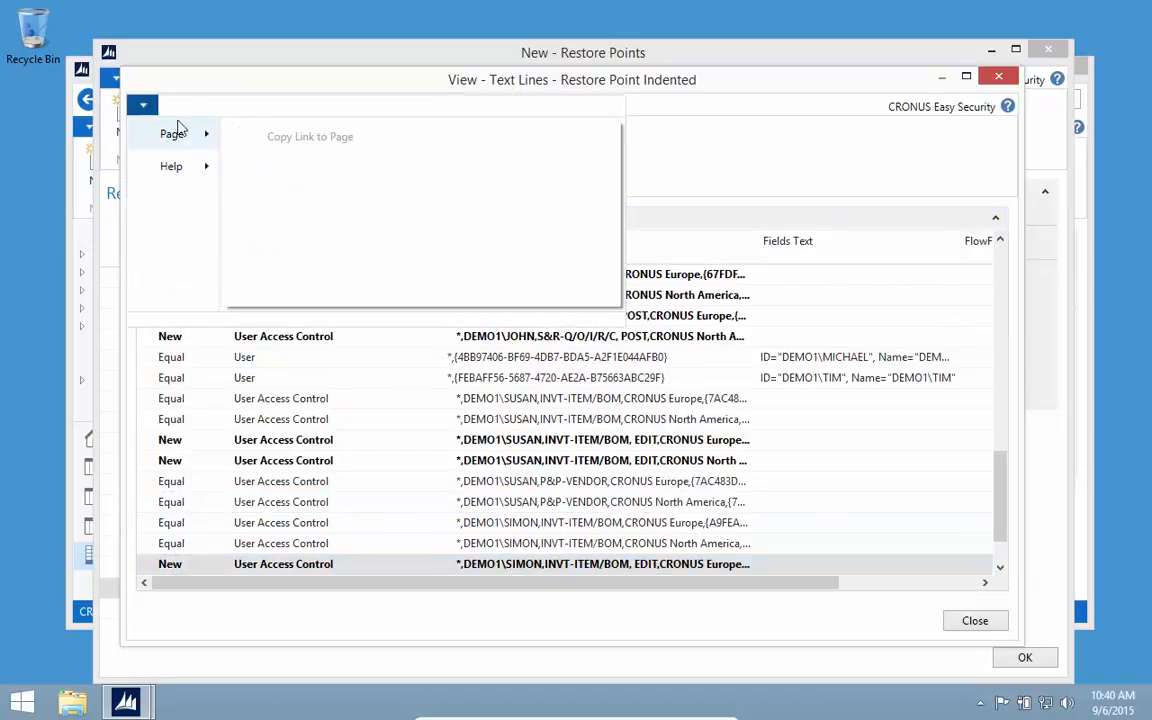
{"action": "left_click", "coordinate": [224, 88]}
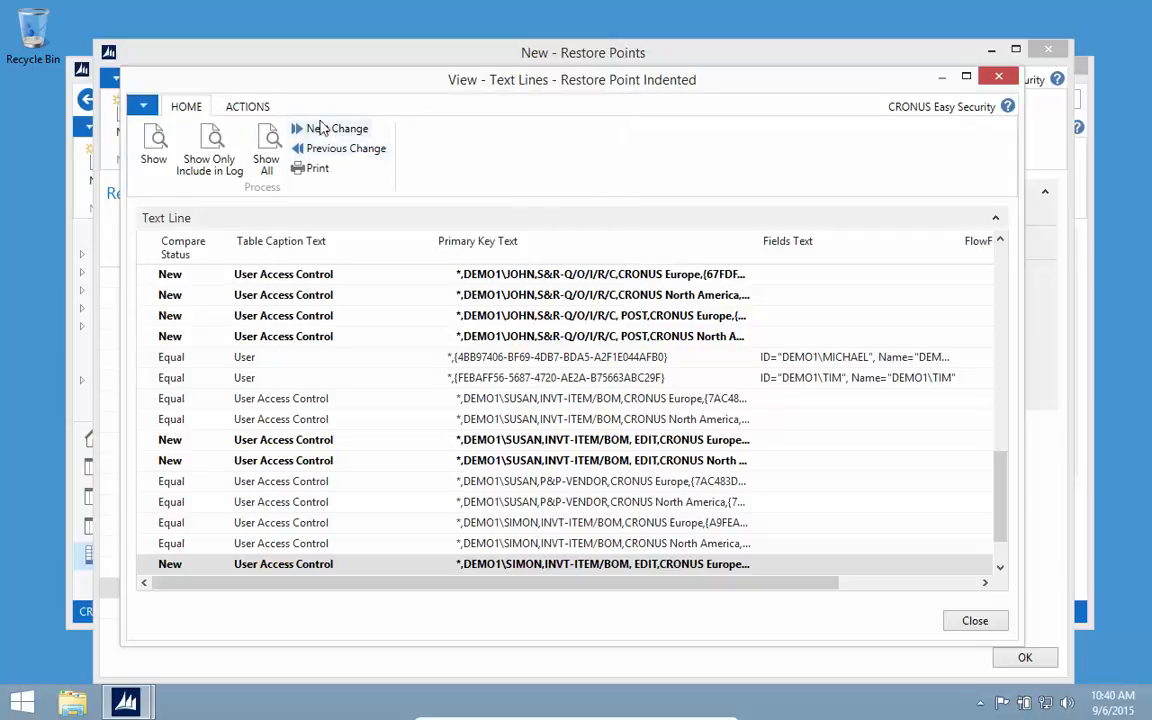
{"action": "left_click", "coordinate": [247, 108]}
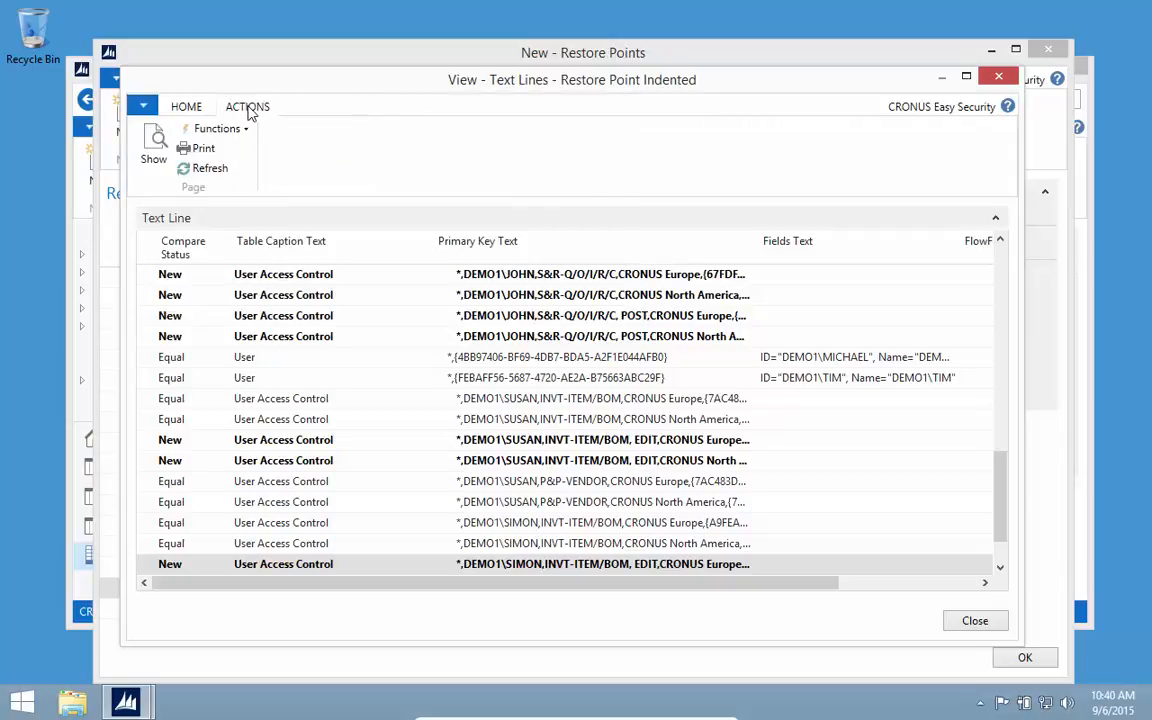
{"action": "left_click", "coordinate": [240, 131]}
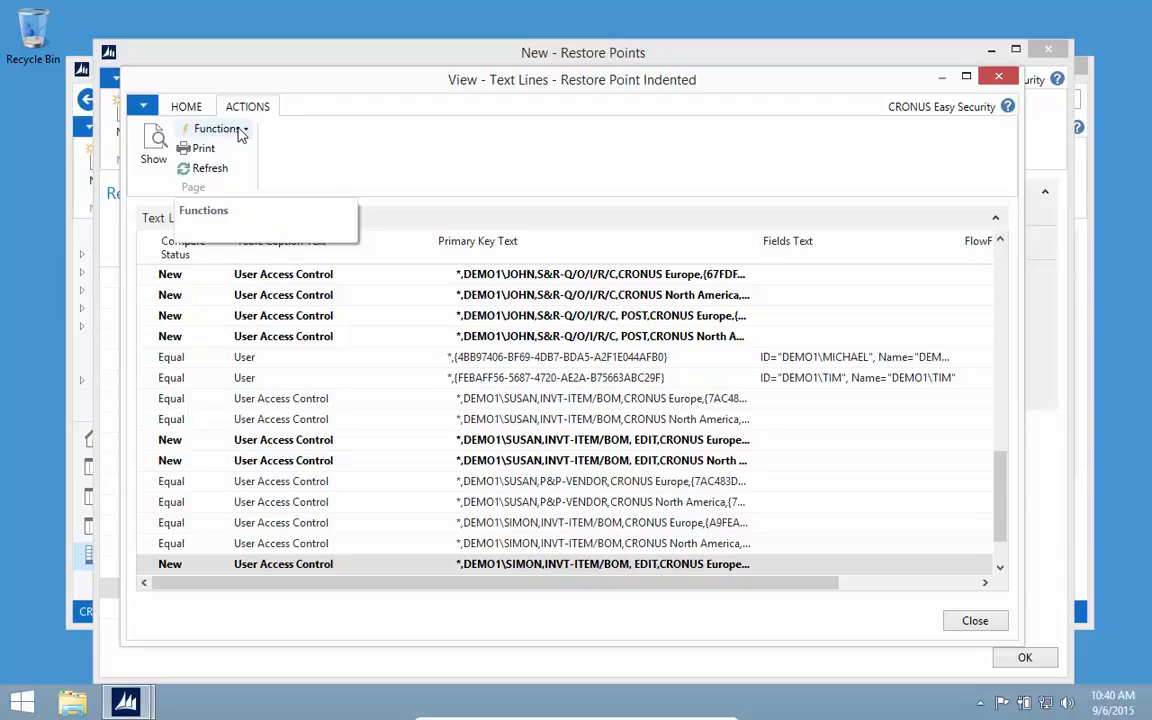
Step: Close the comparison results and leave the Restore Points editing window
{"action": "left_click", "coordinate": [172, 107]}
{"action": "left_click", "coordinate": [188, 110]}
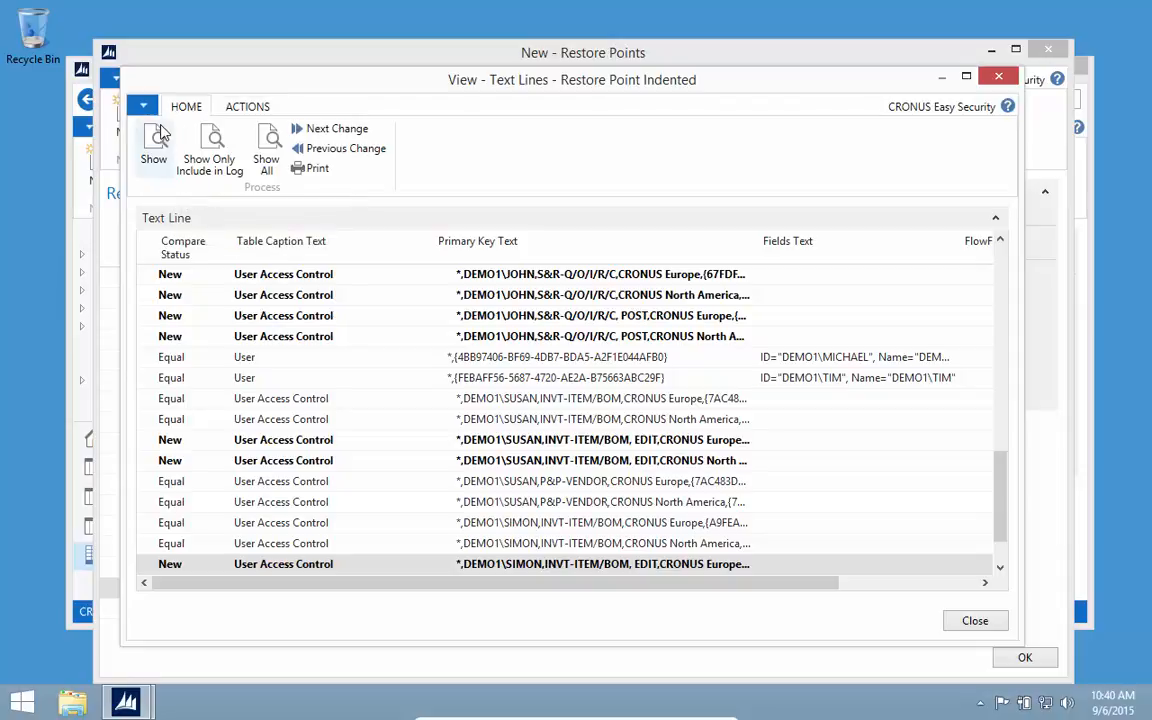
{"action": "left_click", "coordinate": [150, 255]}
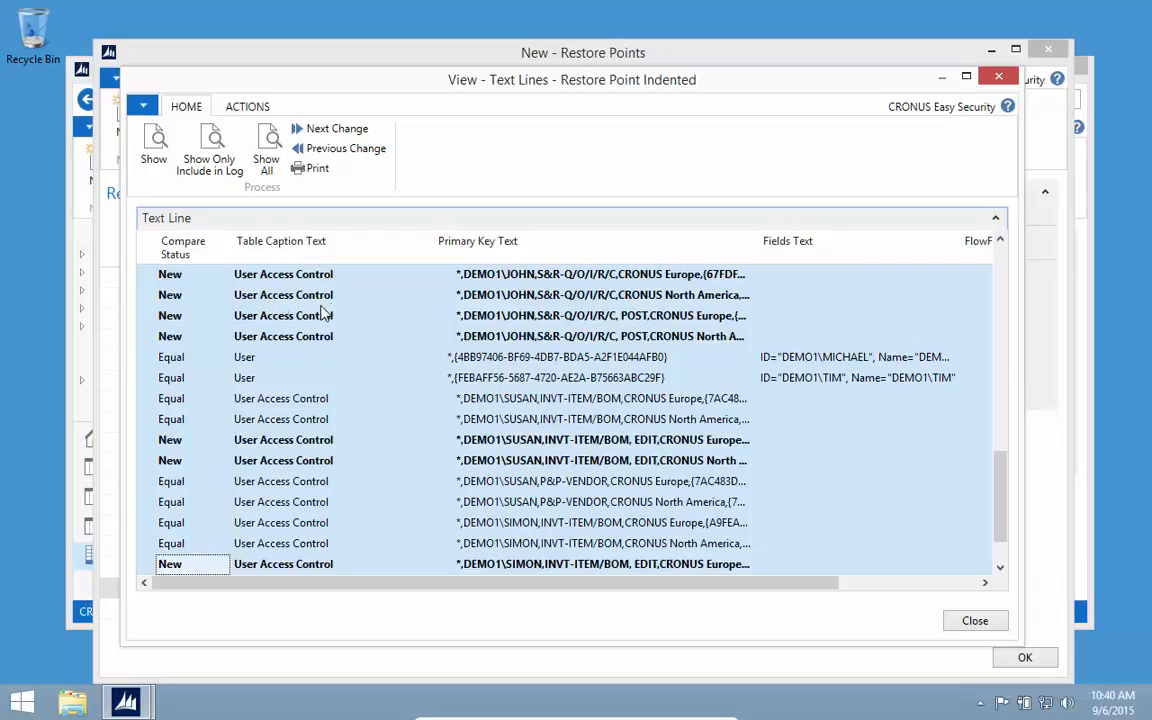
{"action": "key", "text": "Escape"}
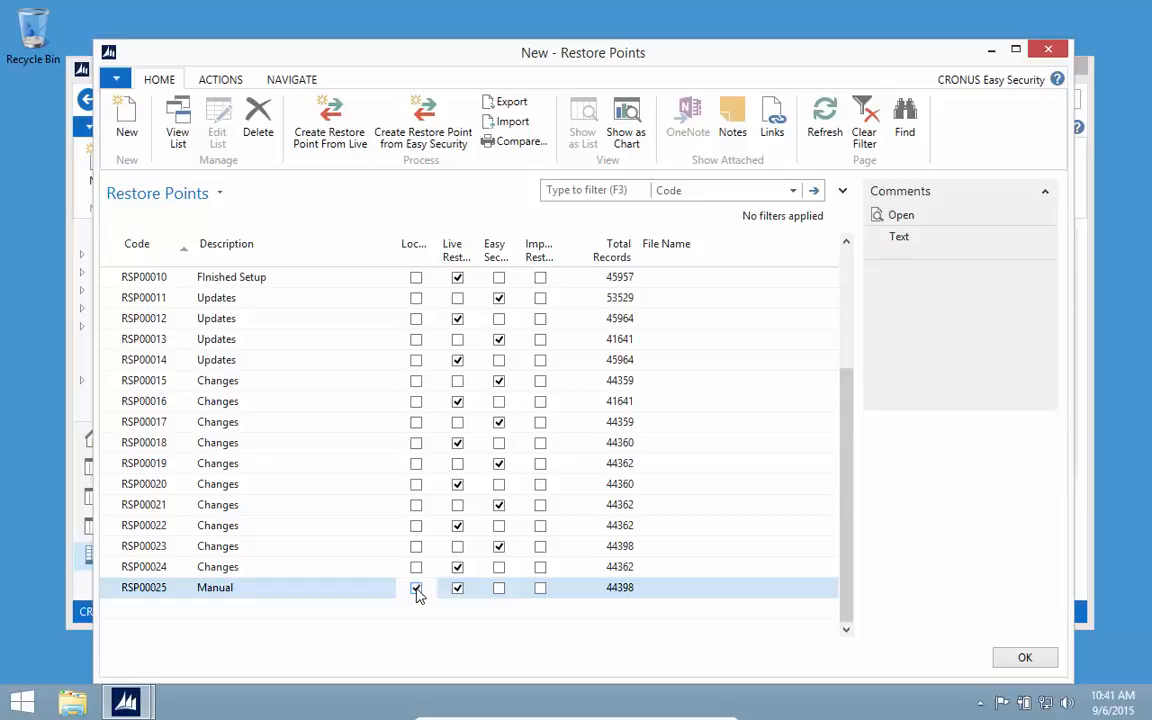
{"action": "key", "text": "Escape"}
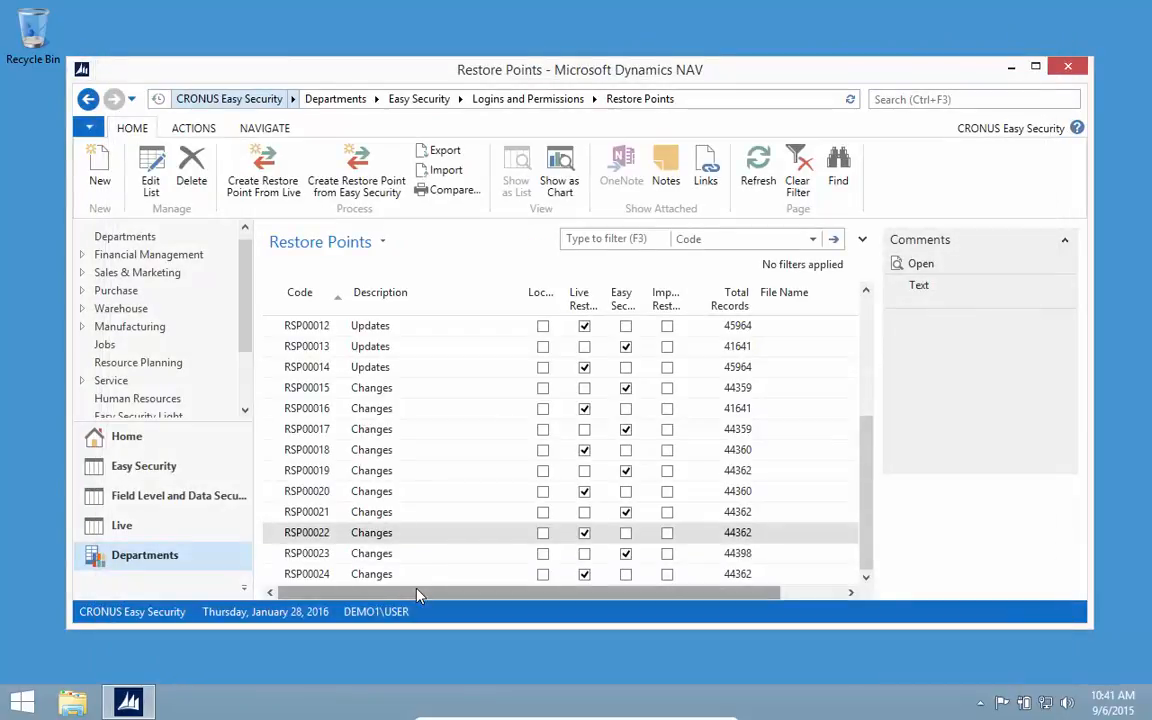
Step: Open the Logins list under Logins and Permissions and open the card of the login assigned the SALES permission group
{"action": "scroll", "coordinate": [240, 390], "scroll_direction": "down", "scroll_amount": 2}
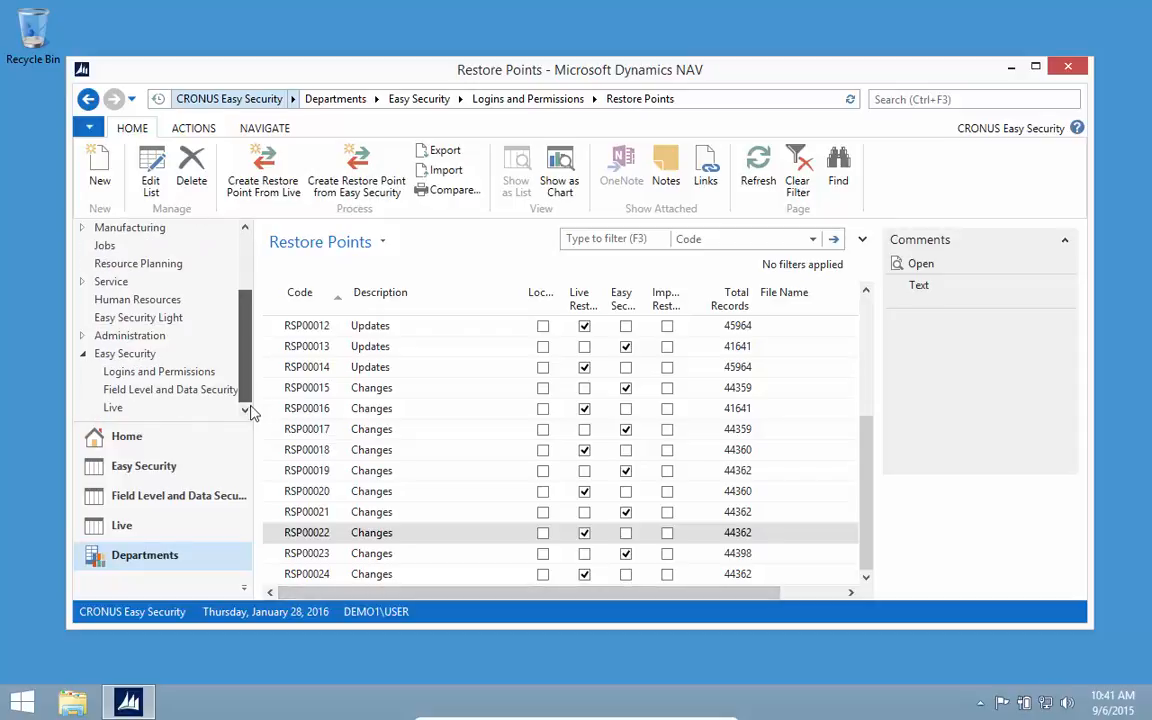
{"action": "left_click", "coordinate": [110, 372]}
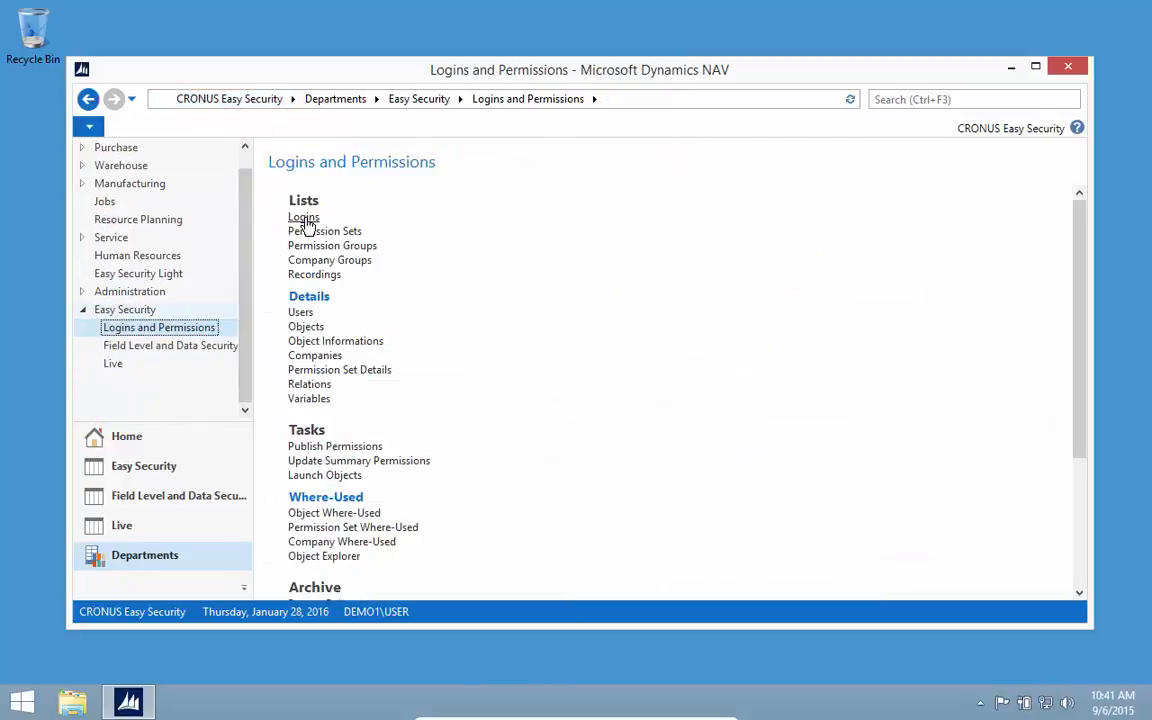
{"action": "left_click", "coordinate": [304, 218]}
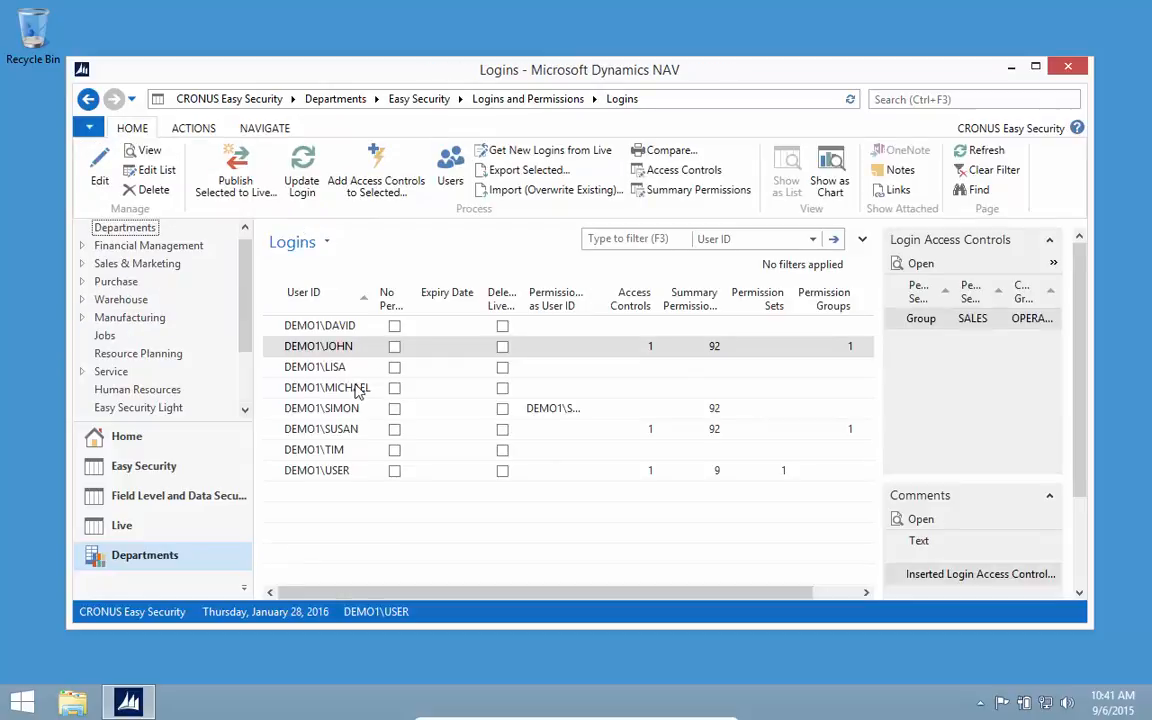
{"action": "double_click", "coordinate": [274, 352]}
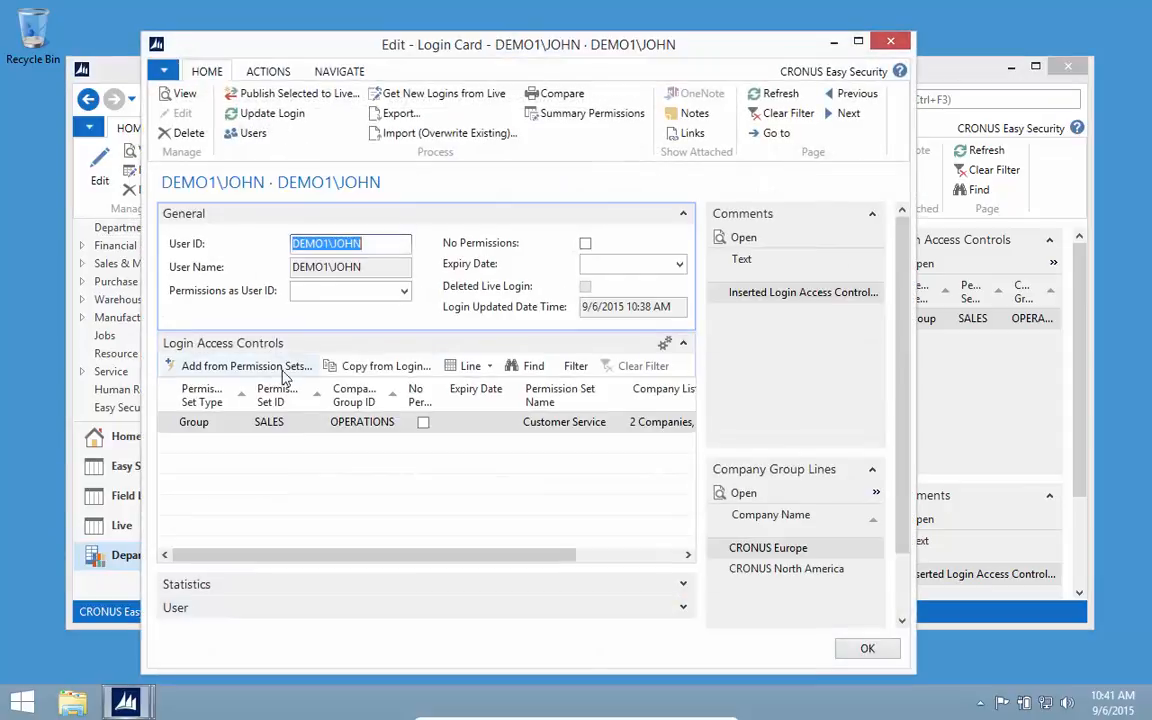
Step: Add a login access control line for permission set SUPER (DATA), limited to the CRONUS North America company group
{"action": "left_click", "coordinate": [240, 443]}
{"action": "left_click", "coordinate": [244, 442]}
{"action": "left_click", "coordinate": [239, 465]}
{"action": "left_click", "coordinate": [278, 442]}
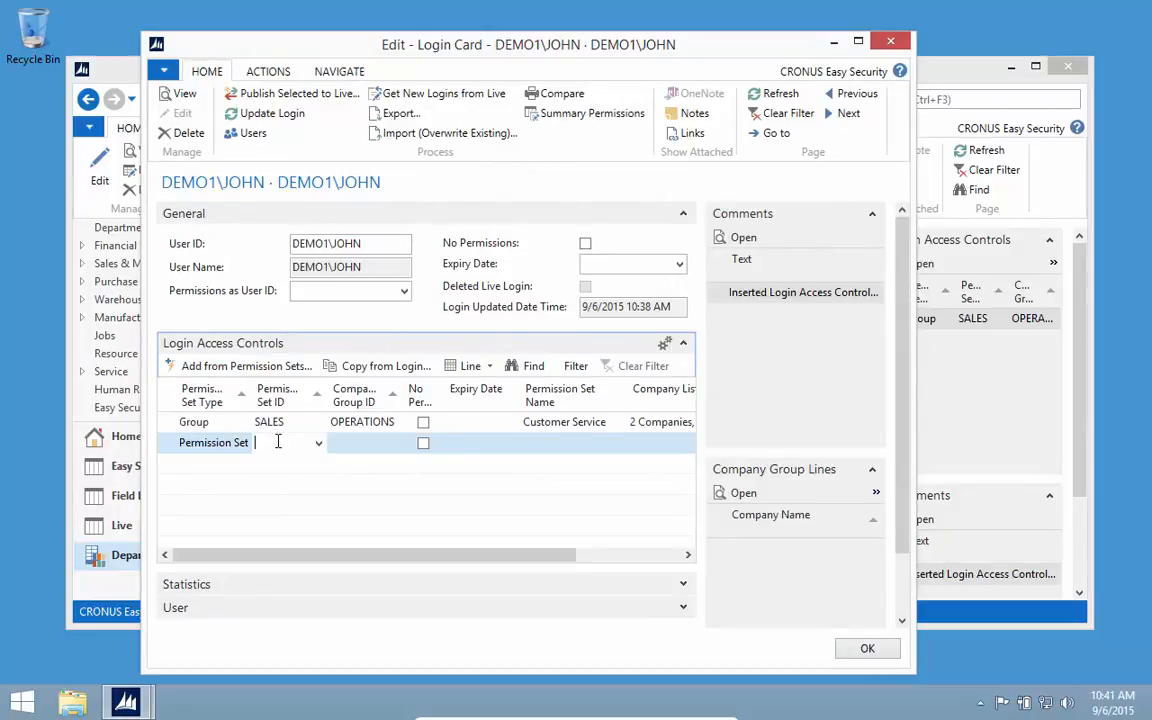
{"action": "type", "text": "super ("}
{"action": "key", "text": "Down"}
{"action": "key", "text": "Return"}
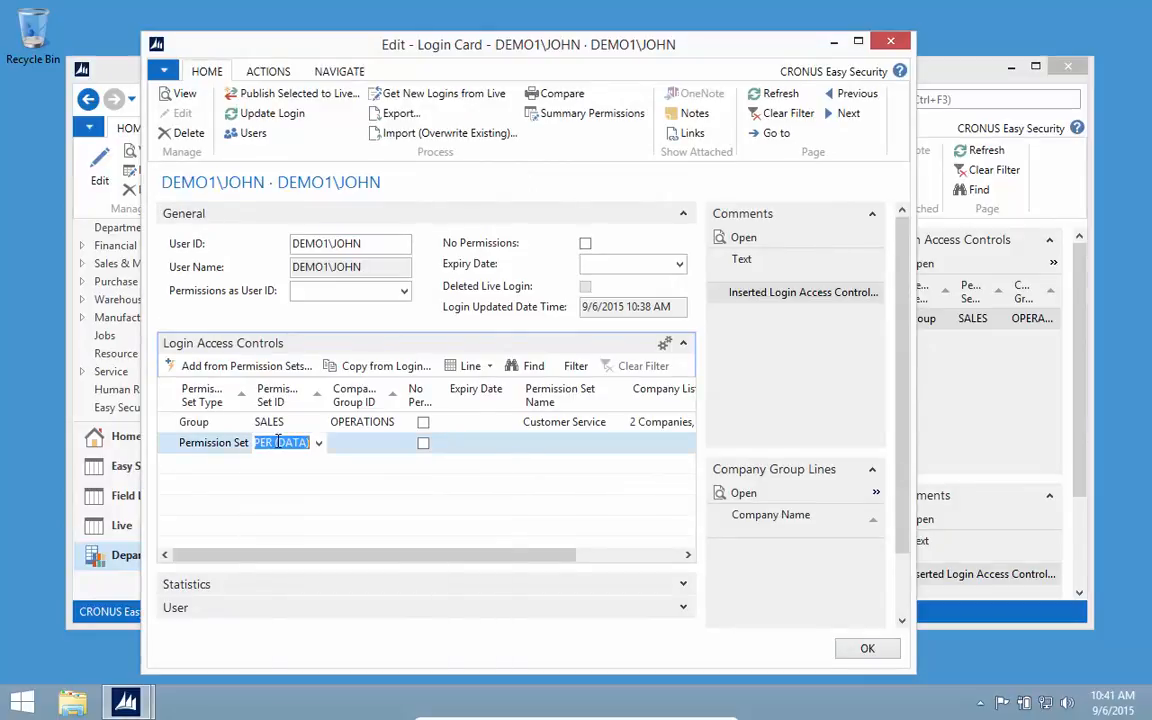
{"action": "key", "text": "Tab"}
{"action": "key", "text": "F4"}
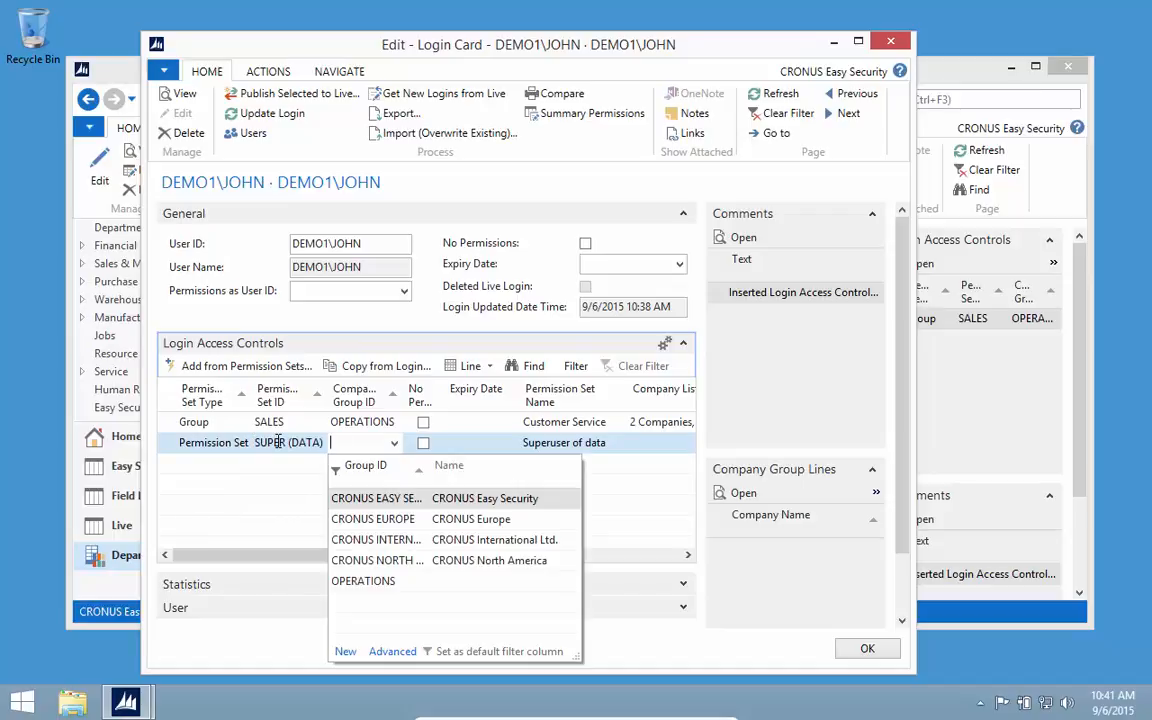
{"action": "left_click", "coordinate": [382, 563]}
{"action": "key", "text": "Tab"}
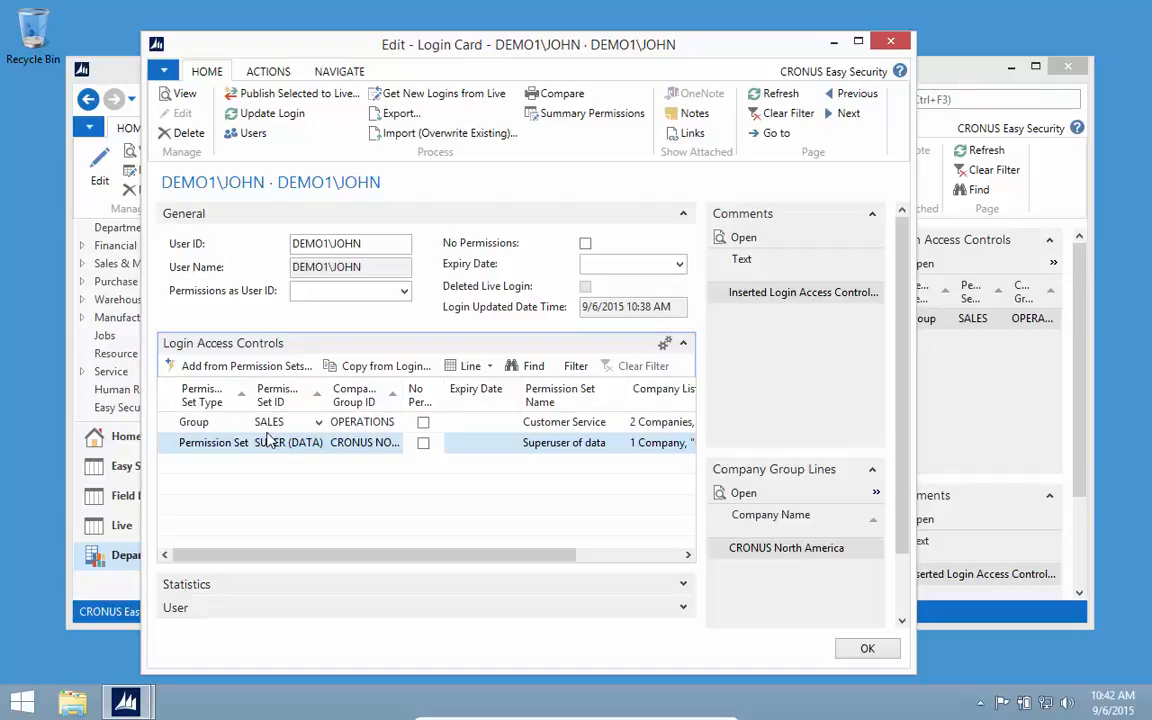
Step: Publish the login to live, updating it beforehand, and close its login card
{"action": "left_click", "coordinate": [267, 97]}
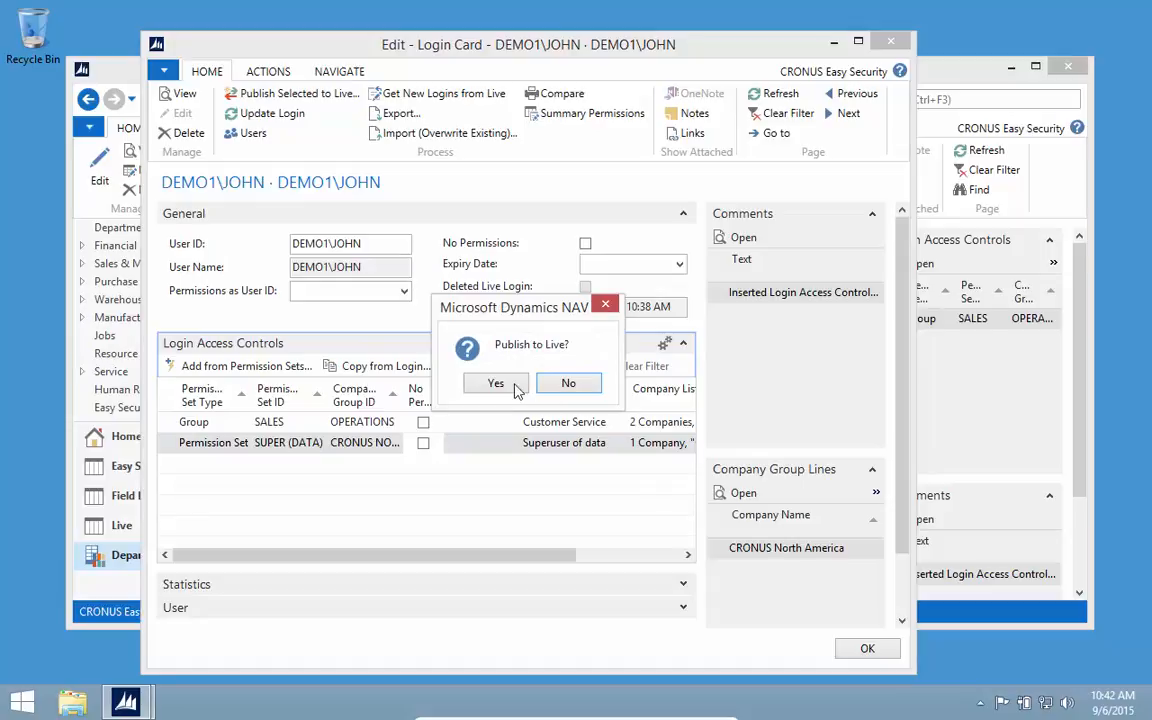
{"action": "left_click", "coordinate": [512, 386]}
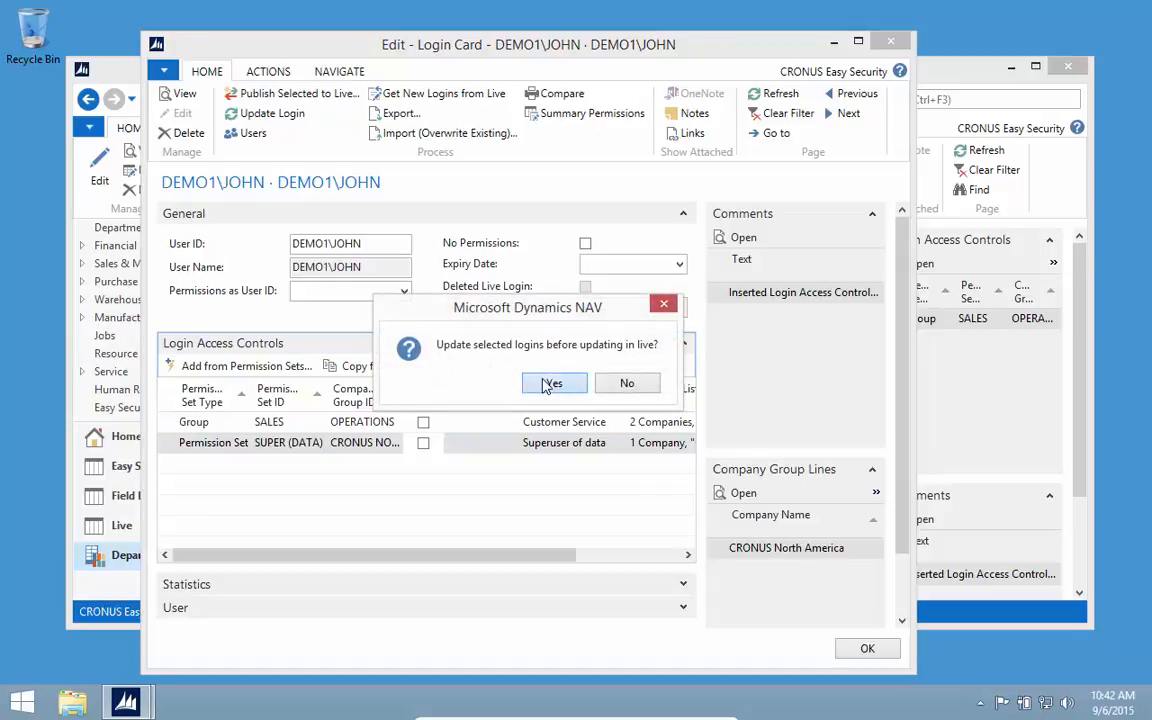
{"action": "left_click", "coordinate": [548, 385]}
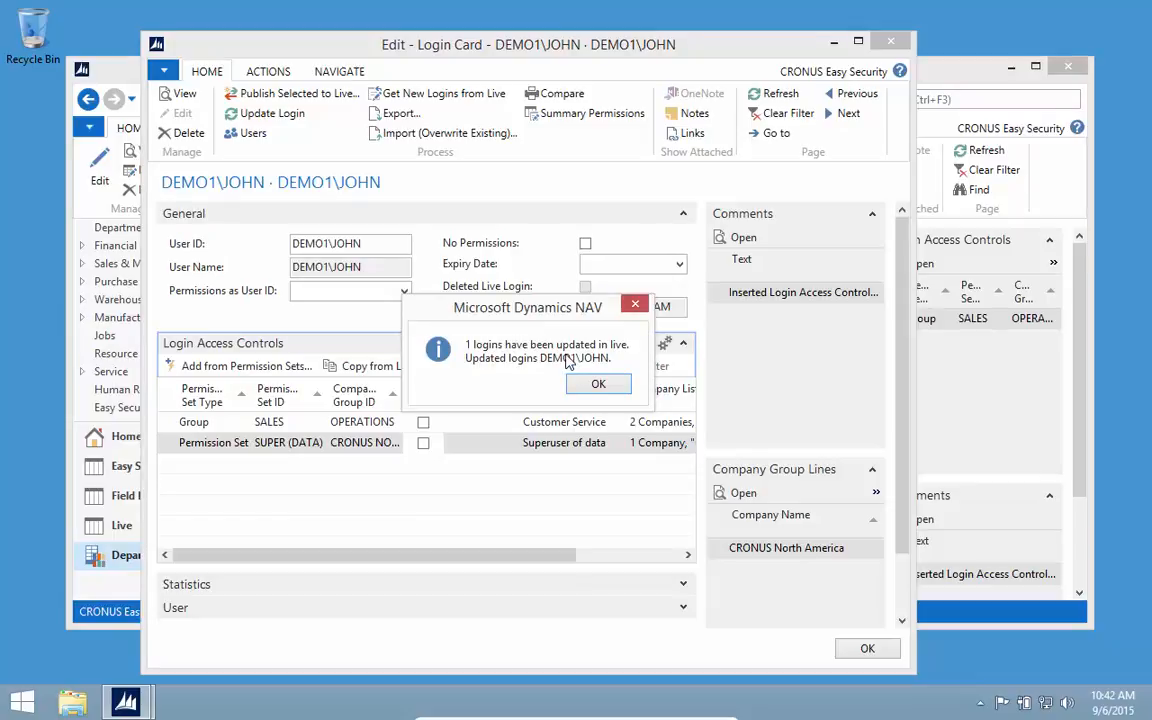
{"action": "left_click", "coordinate": [594, 384]}
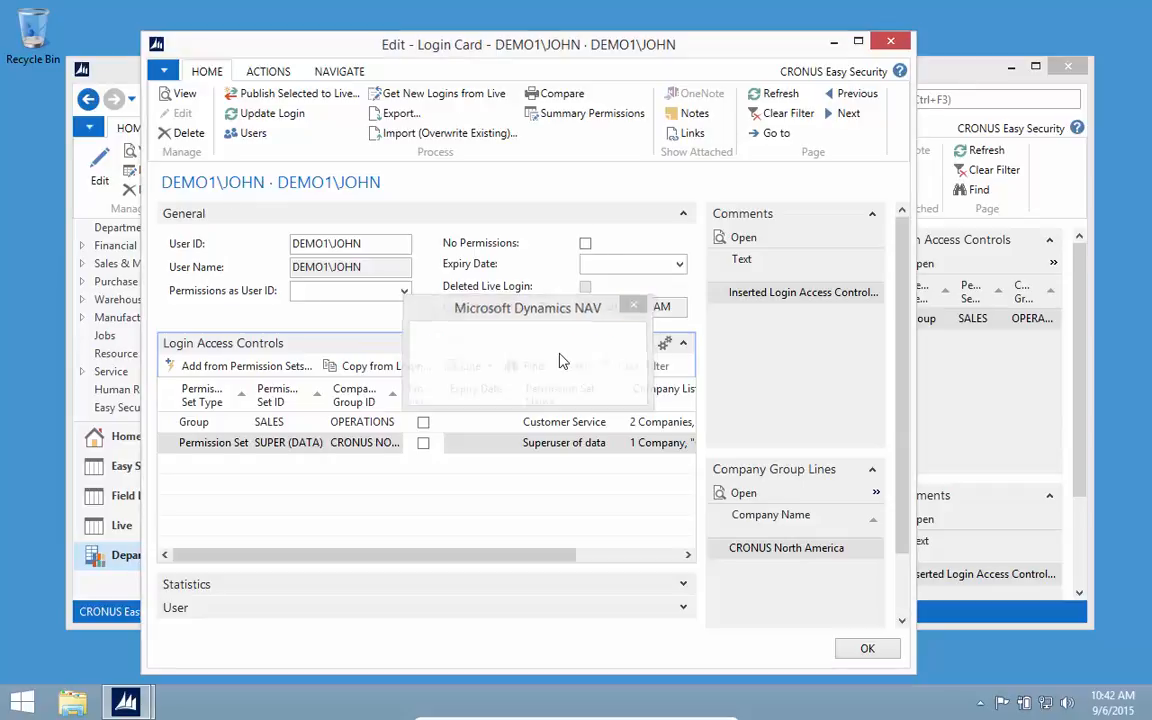
{"action": "key", "text": "Escape"}
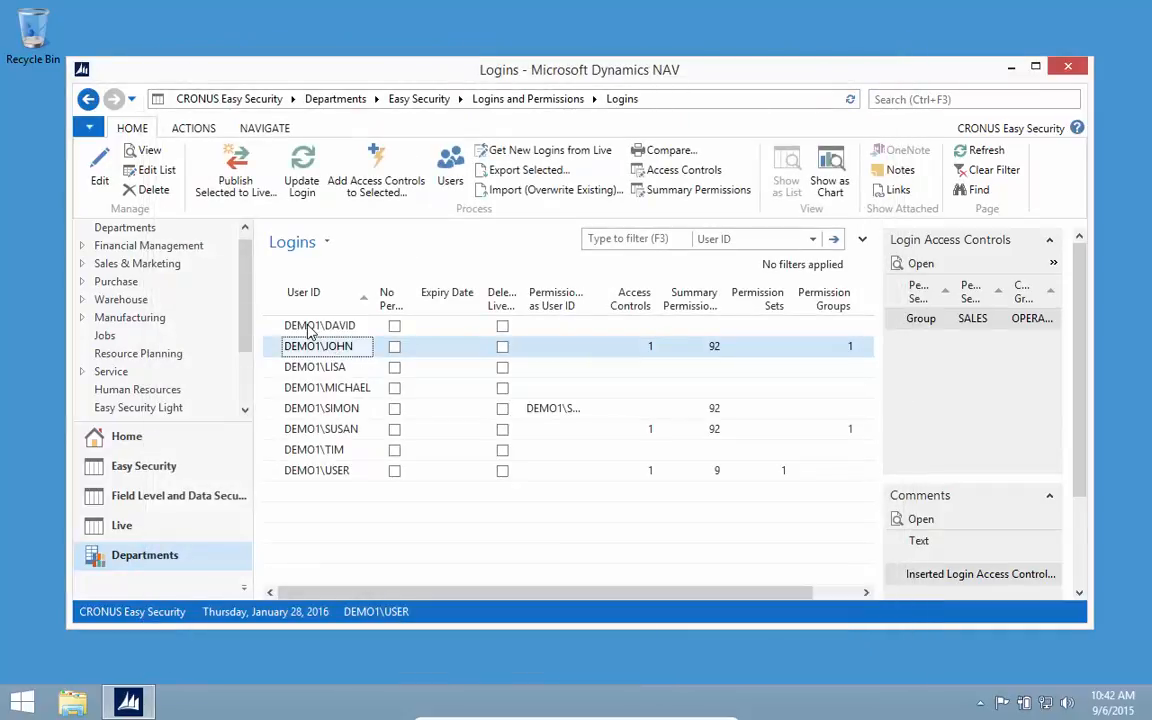
Step: Select the first three logins in the list together
{"action": "left_click", "coordinate": [278, 323]}
{"action": "left_click_drag", "start_coordinate": [275, 324], "coordinate": [285, 367]}
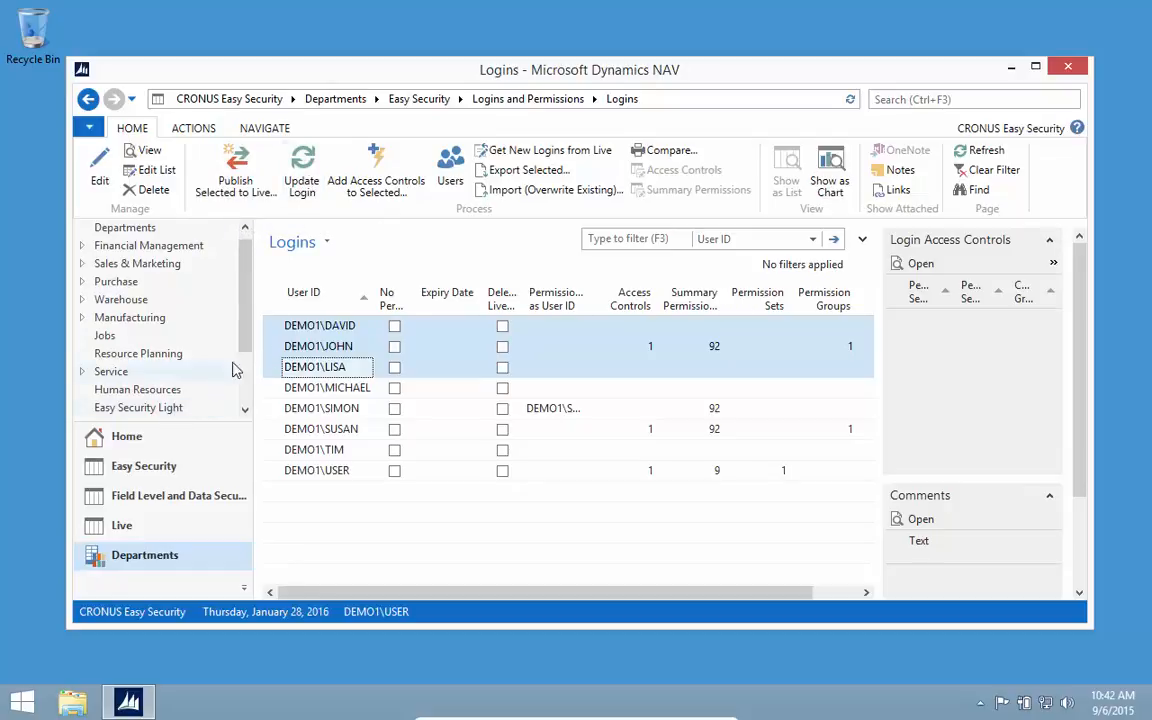
Step: Open the Permission Sets list under Logins and Permissions and select the S&R-CUSTOMER, EDIT permission set
{"action": "left_click_drag", "start_coordinate": [248, 353], "coordinate": [240, 416]}
{"action": "left_click", "coordinate": [168, 374]}
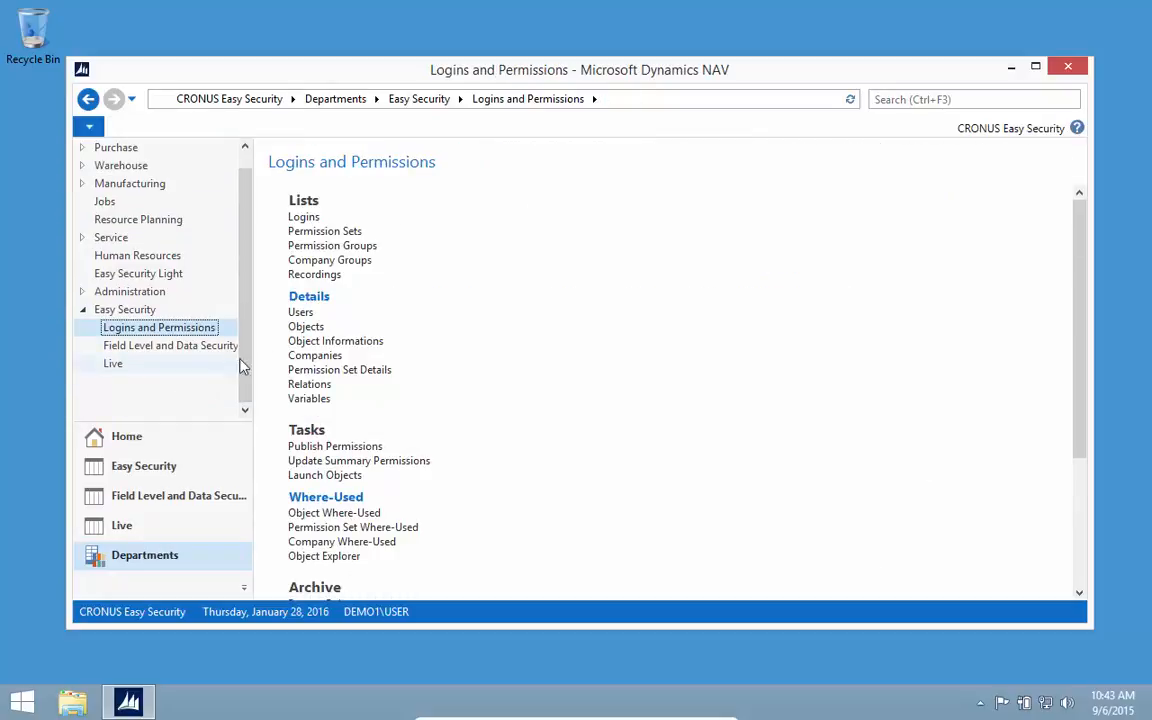
{"action": "left_click", "coordinate": [318, 232]}
{"action": "scroll", "coordinate": [376, 387], "scroll_direction": "down", "scroll_amount": 20}
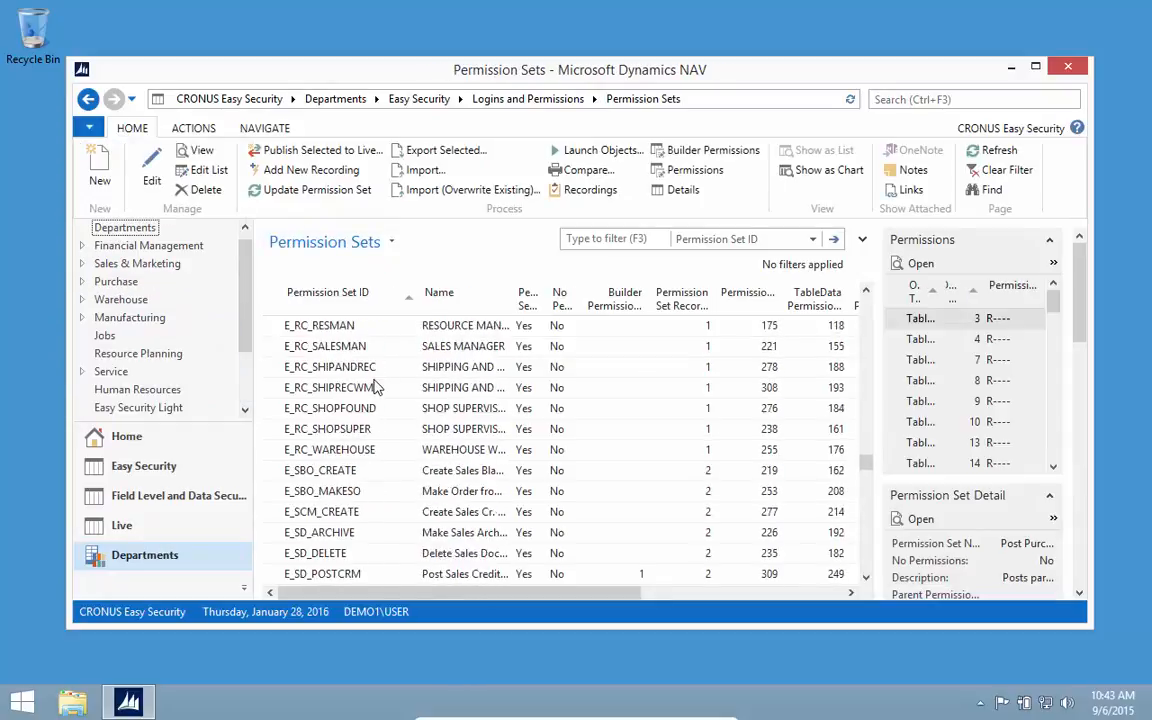
{"action": "scroll", "coordinate": [376, 387], "scroll_direction": "down", "scroll_amount": 20}
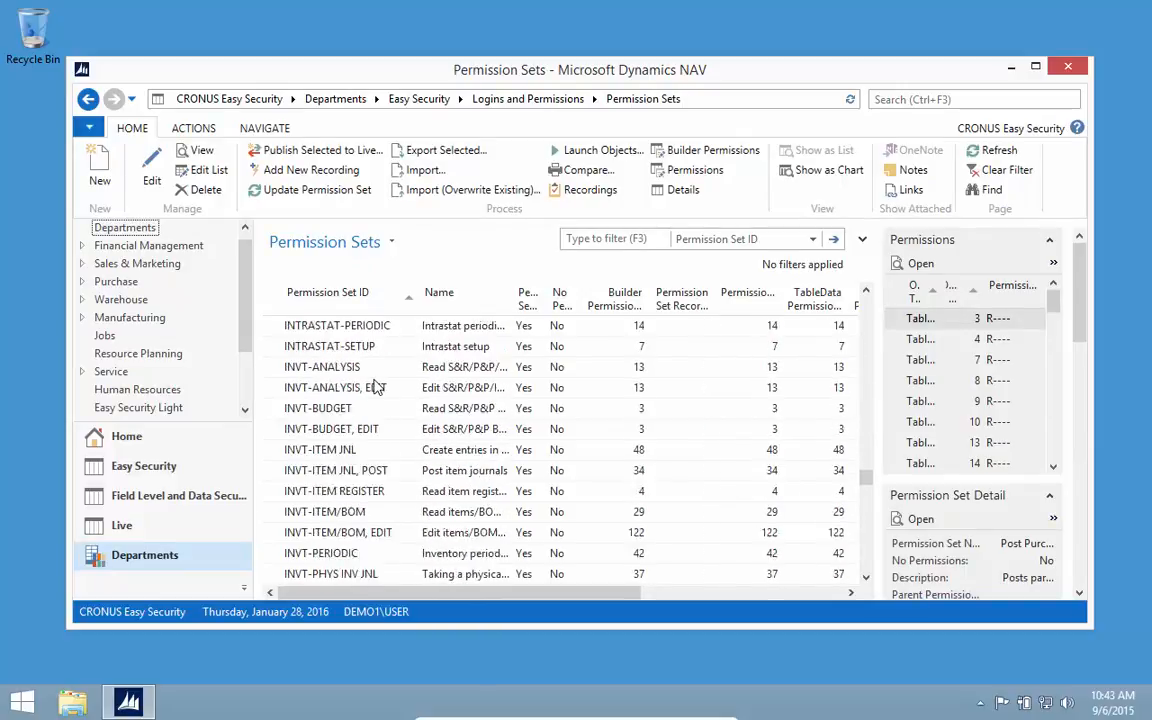
{"action": "scroll", "coordinate": [376, 387], "scroll_direction": "down", "scroll_amount": 8}
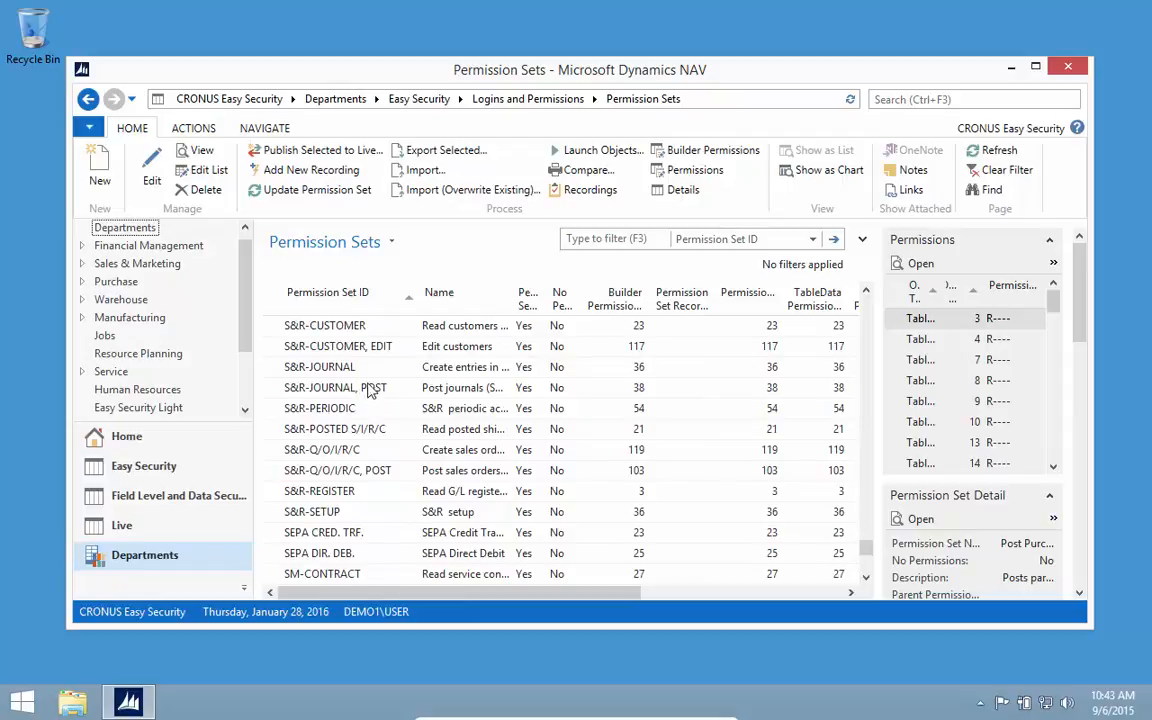
{"action": "scroll", "coordinate": [345, 352], "scroll_direction": "up", "scroll_amount": 1}
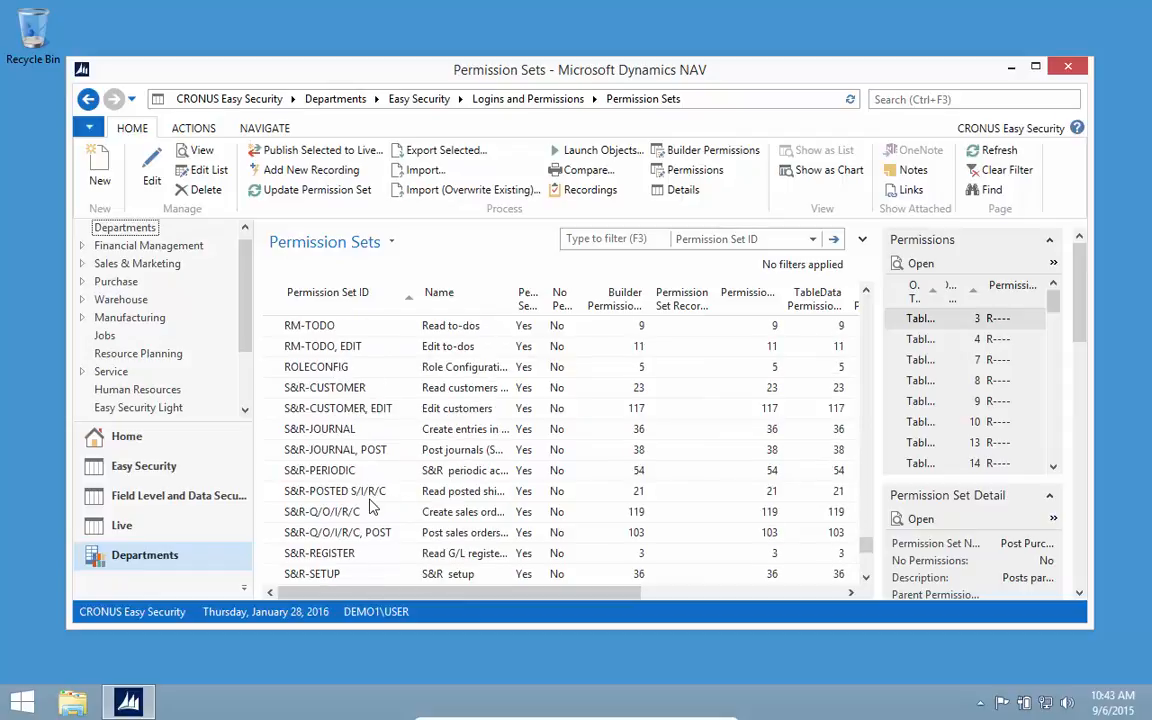
{"action": "left_click", "coordinate": [338, 411]}
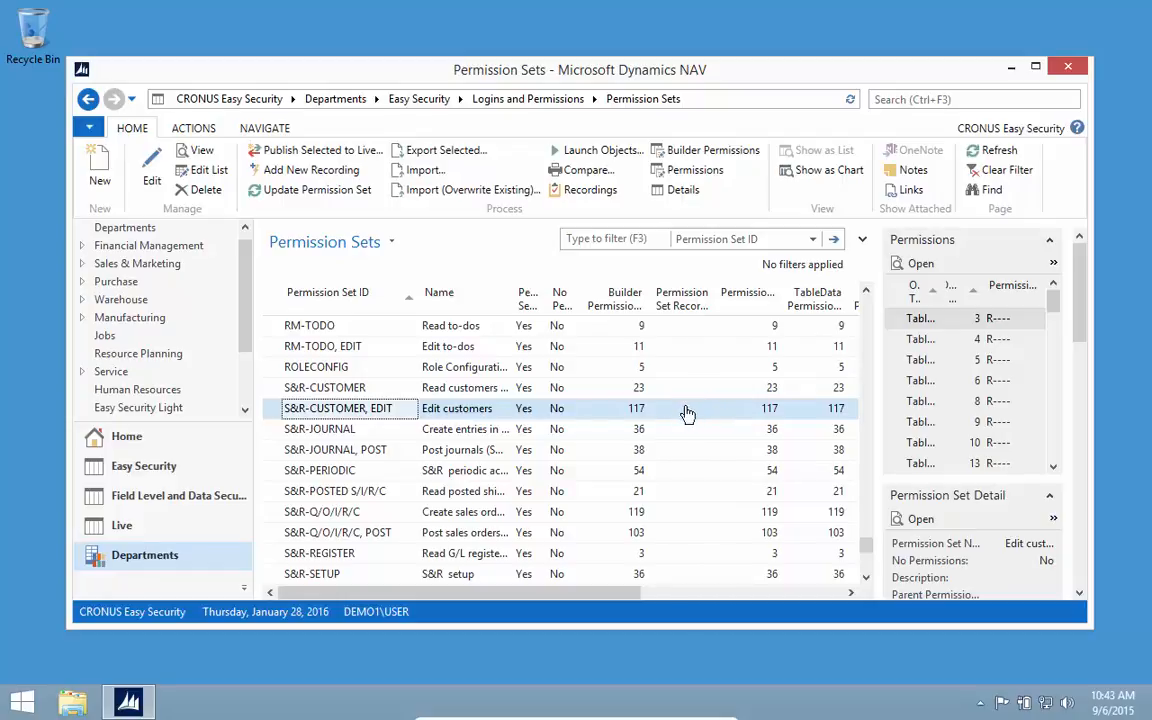
Step: Add the recording E_CUST_EDITV2 to the S&R-CUSTOMER, EDIT permission set
{"action": "left_click", "coordinate": [600, 190]}
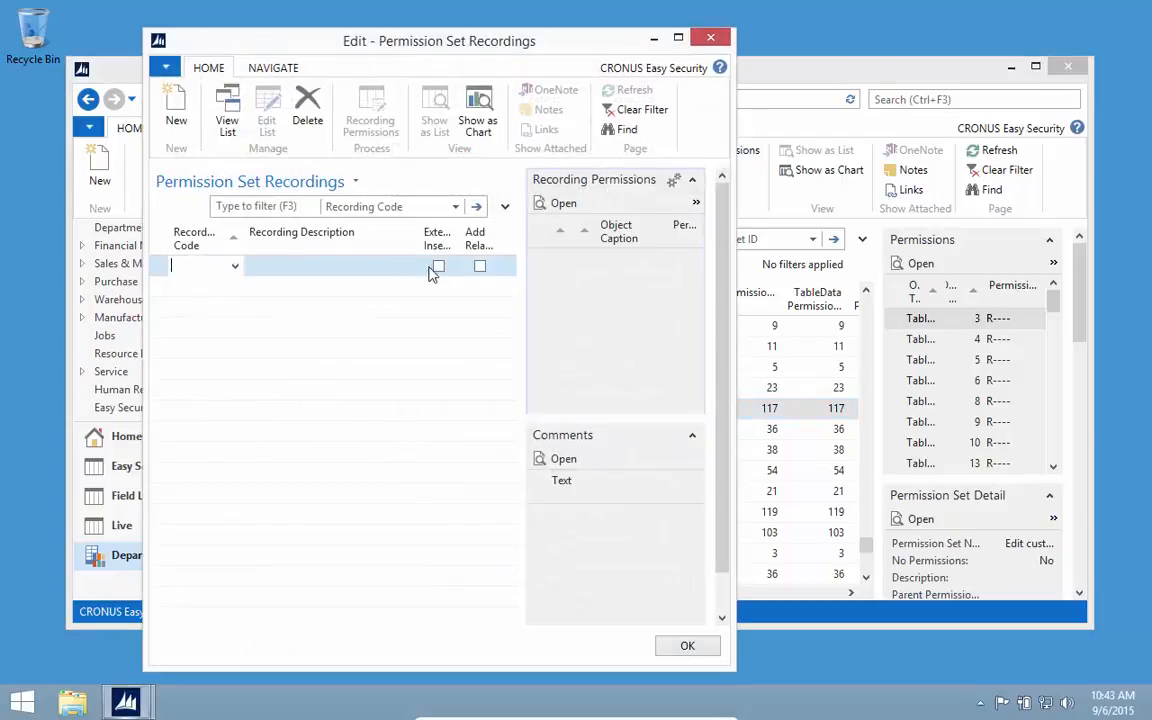
{"action": "left_click", "coordinate": [234, 266]}
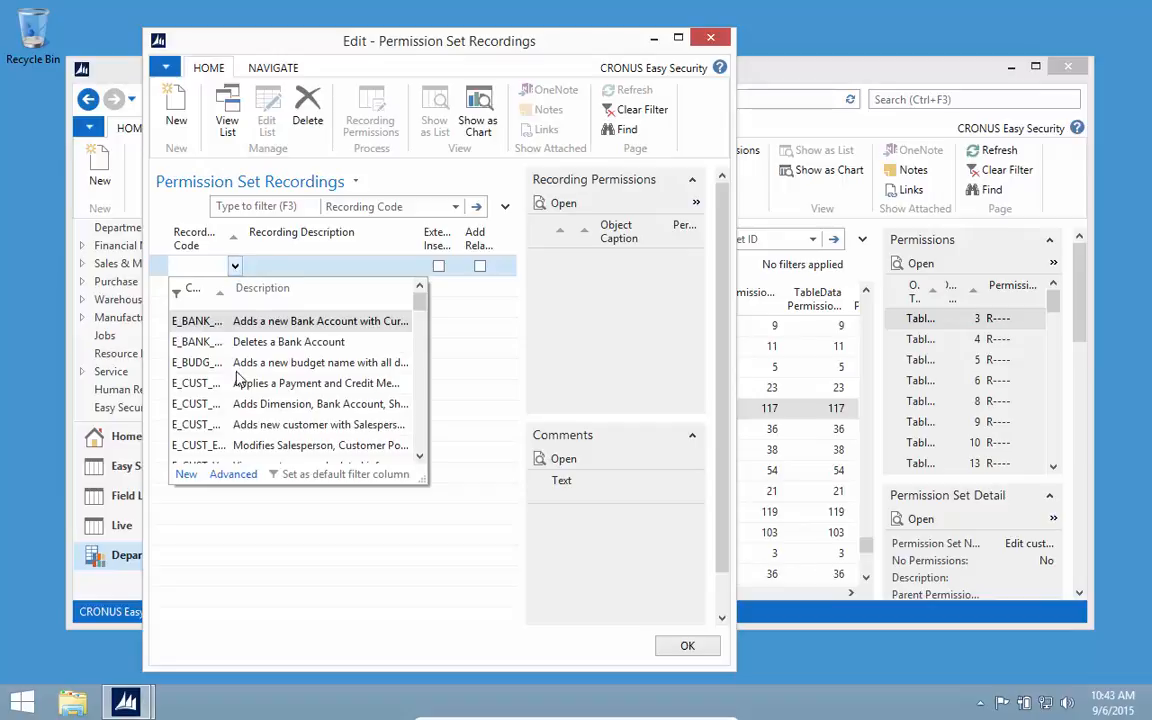
{"action": "left_click_drag", "start_coordinate": [321, 296], "coordinate": [322, 296]}
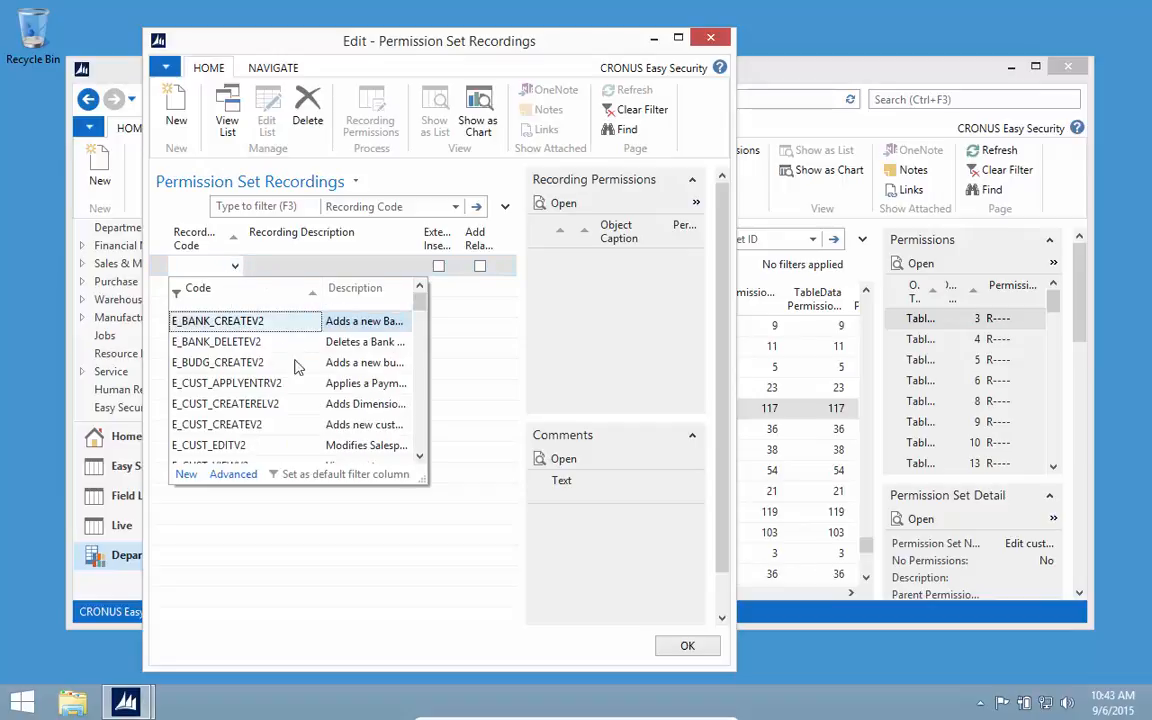
{"action": "left_click", "coordinate": [230, 450]}
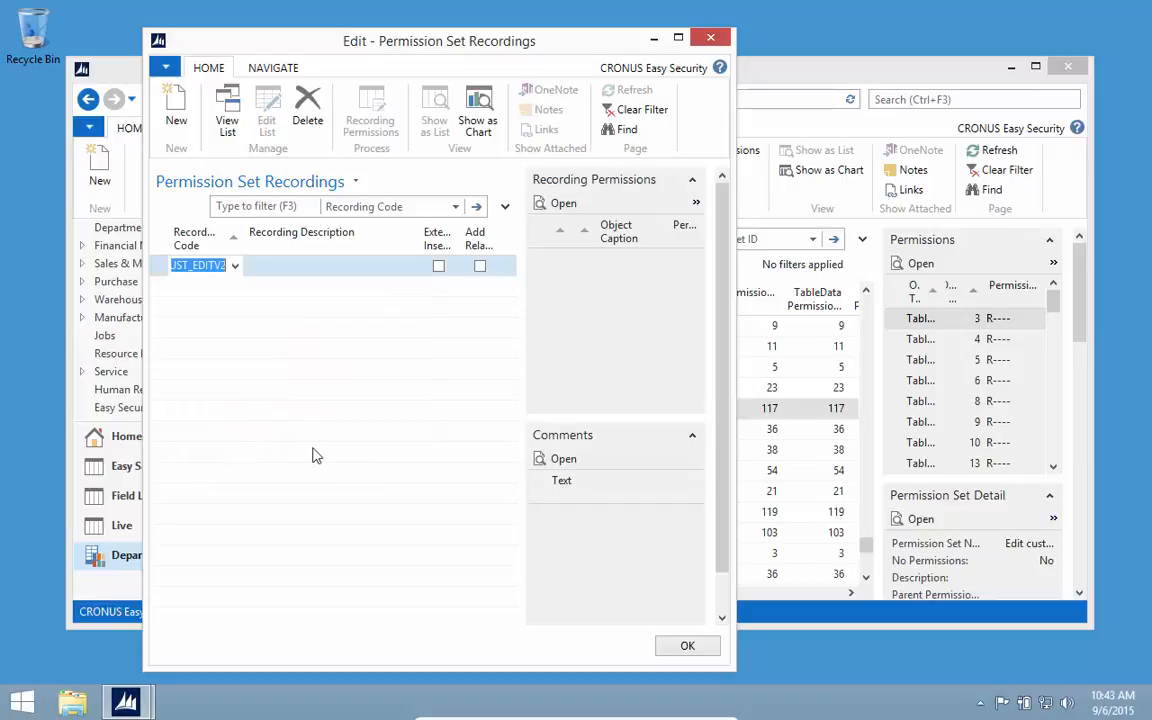
{"action": "key", "text": "Tab"}
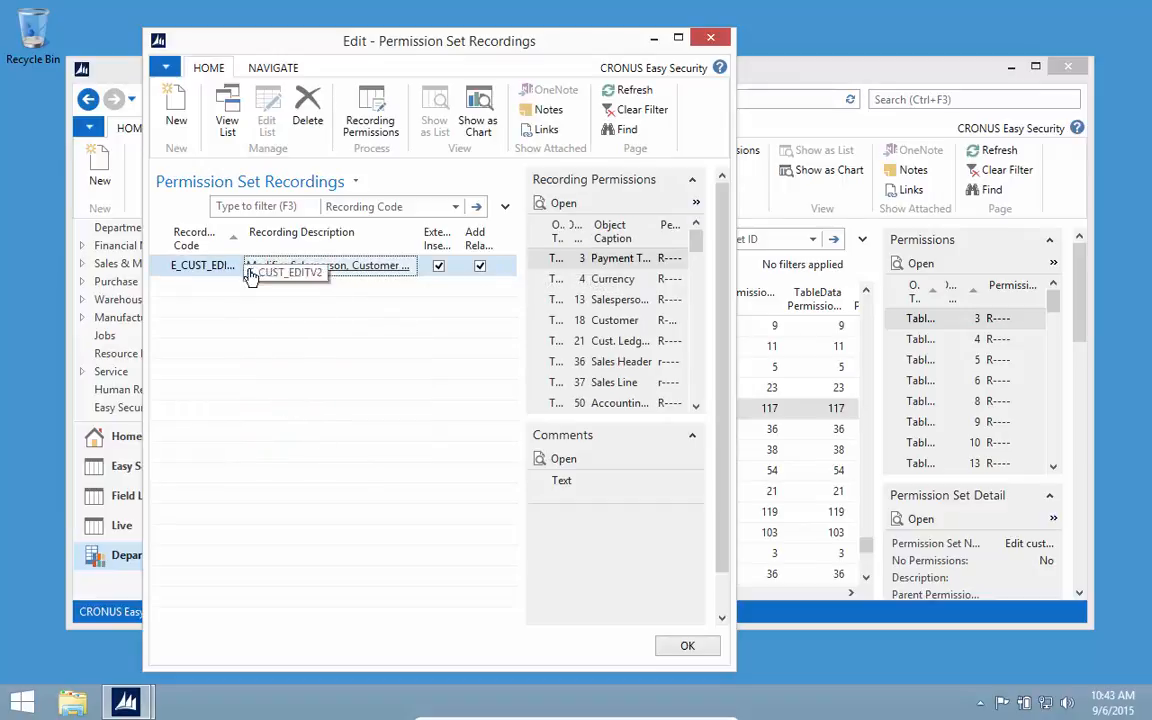
{"action": "left_click", "coordinate": [686, 644]}
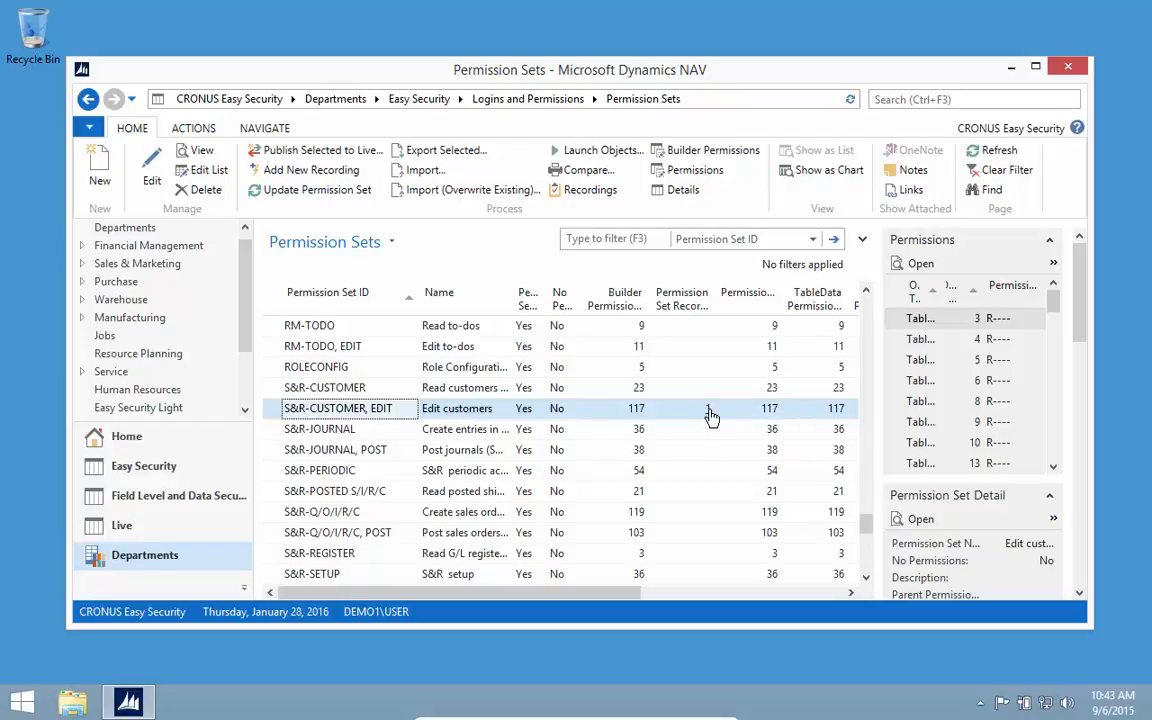
Step: Update the S&R-CUSTOMER, EDIT permission set and publish it to live, accepting the update before publishing
{"action": "left_click", "coordinate": [296, 192]}
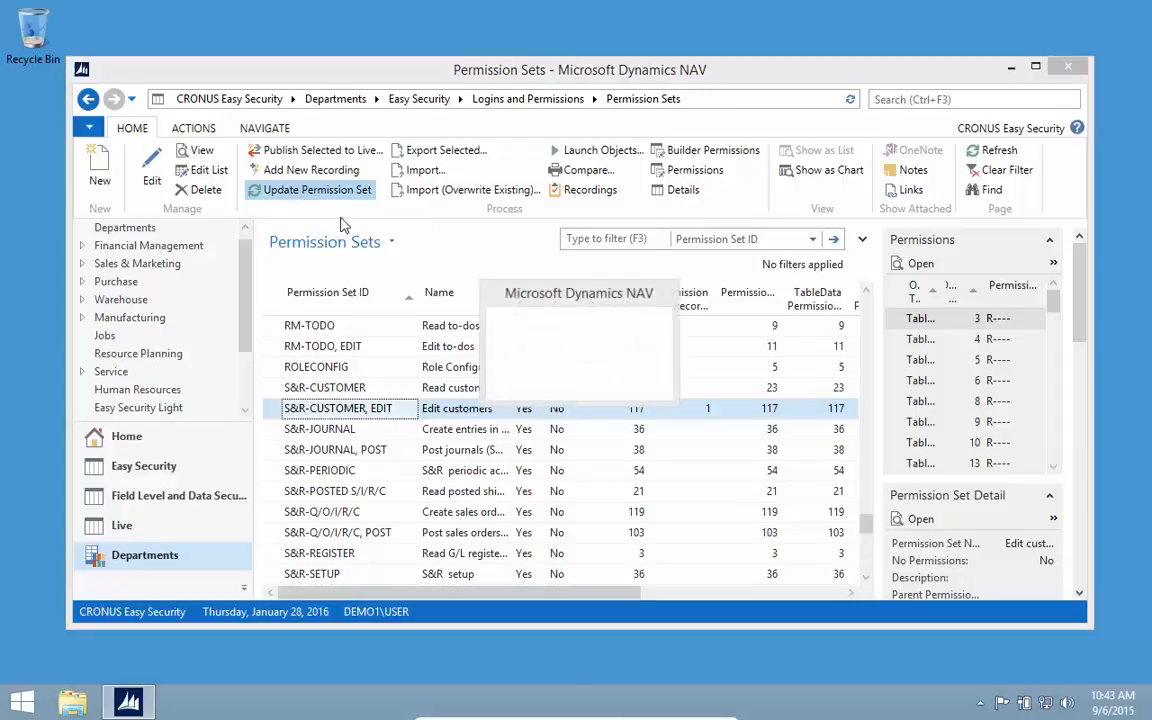
{"action": "left_click", "coordinate": [722, 375]}
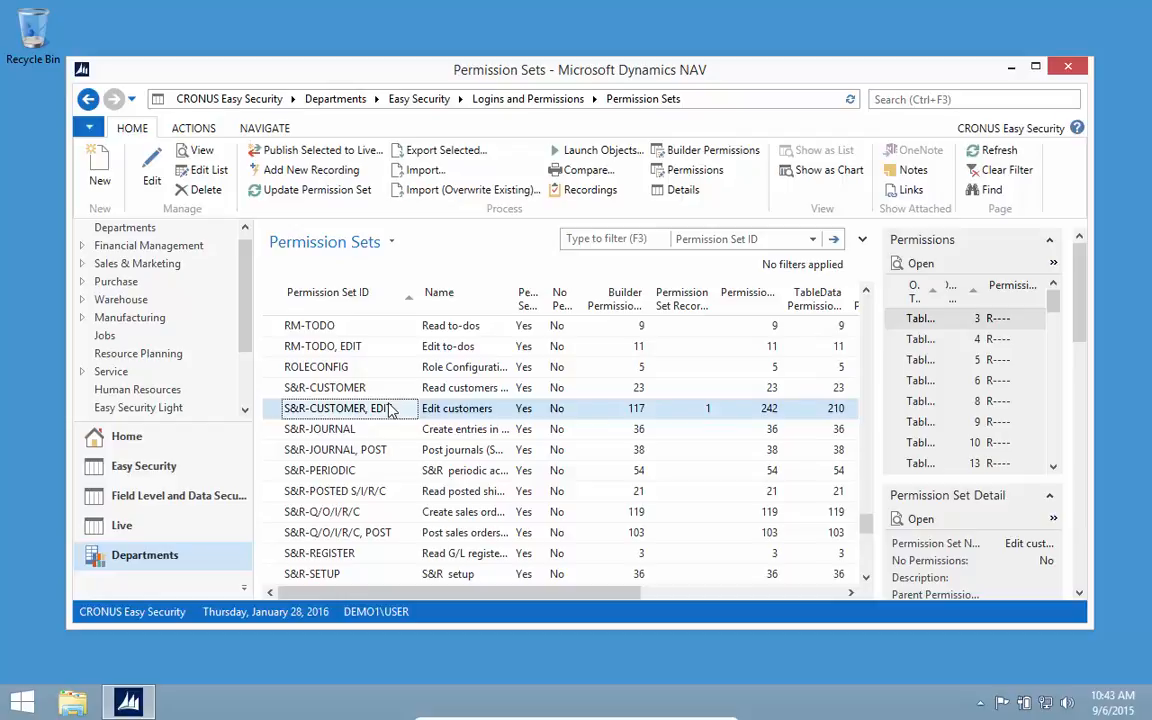
{"action": "left_click", "coordinate": [306, 153]}
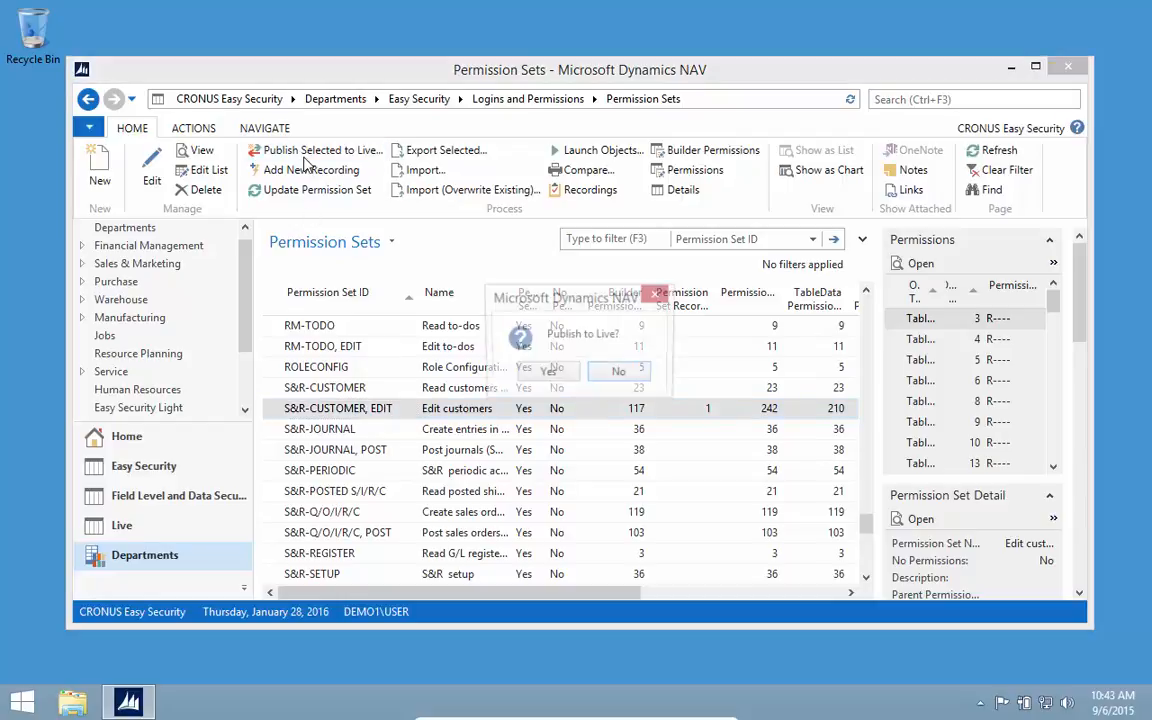
{"action": "left_click", "coordinate": [546, 377]}
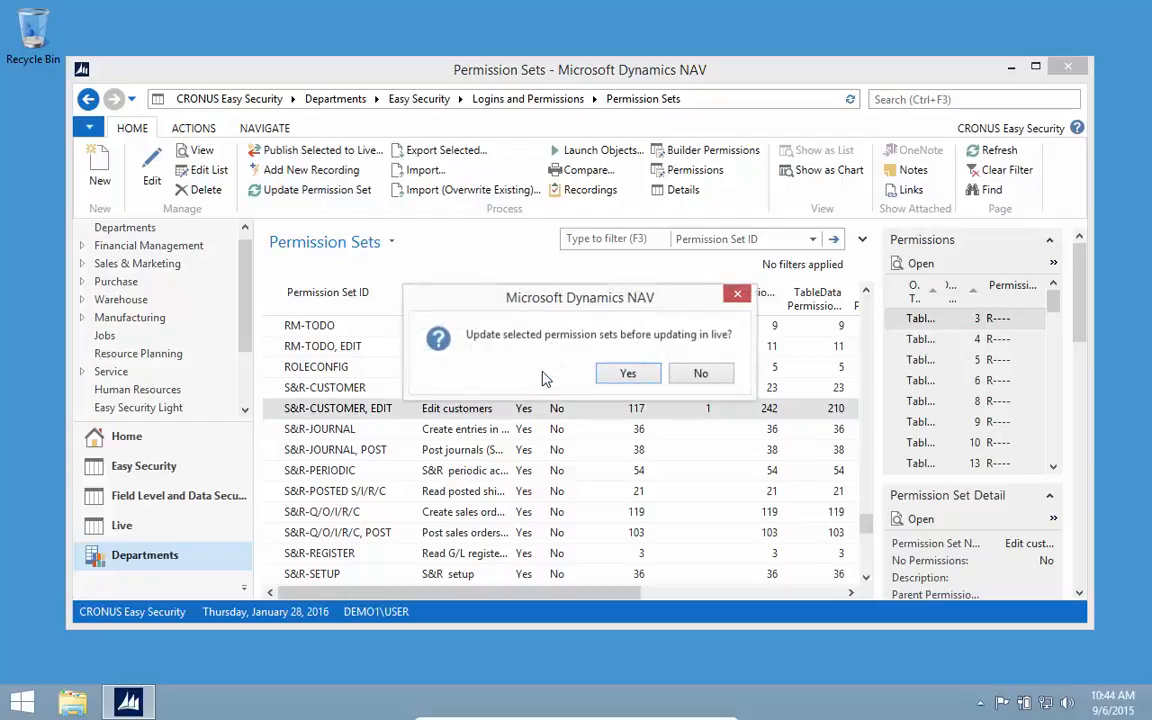
{"action": "left_click", "coordinate": [622, 375]}
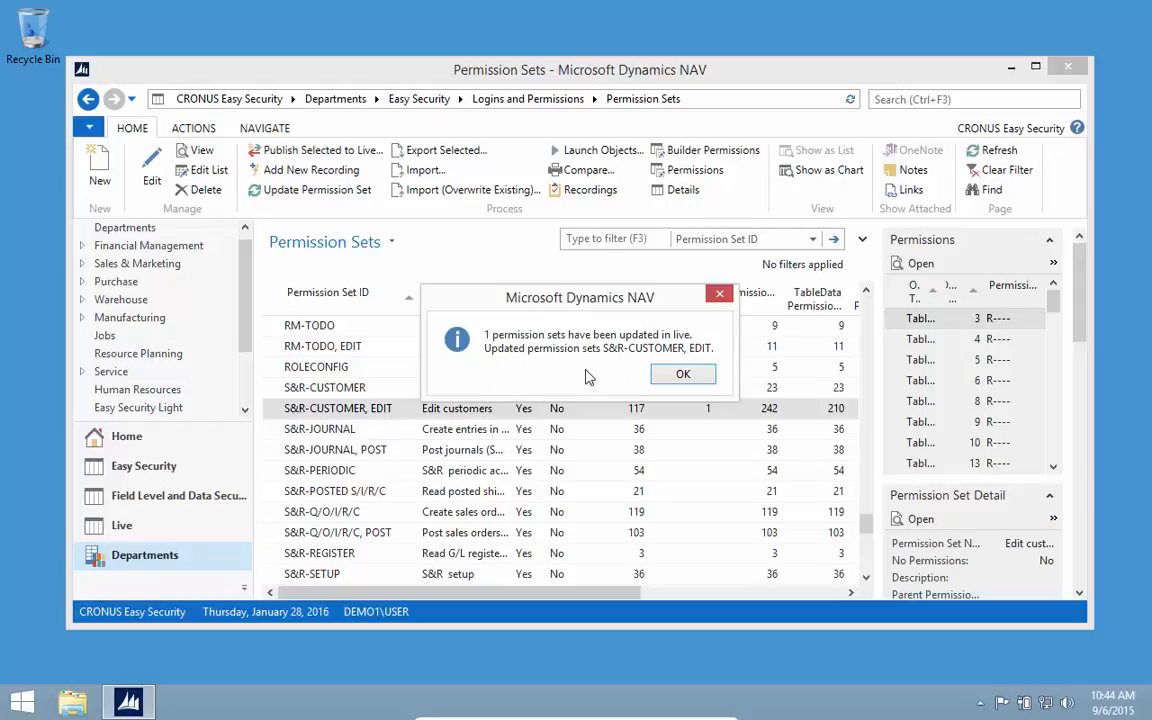
Step: Dismiss the publish message and open the Restore Points list under Logins and Permissions, showing its most recent entries
{"action": "left_click", "coordinate": [683, 375]}
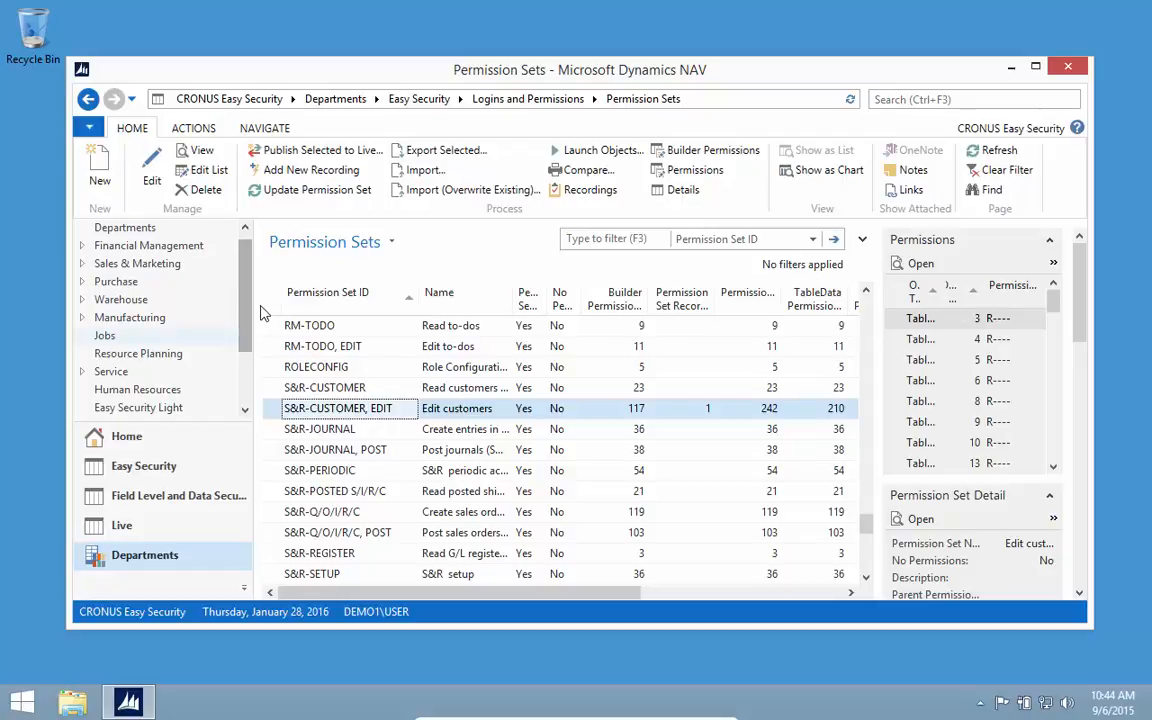
{"action": "scroll", "coordinate": [253, 350], "scroll_direction": "down", "scroll_amount": 1}
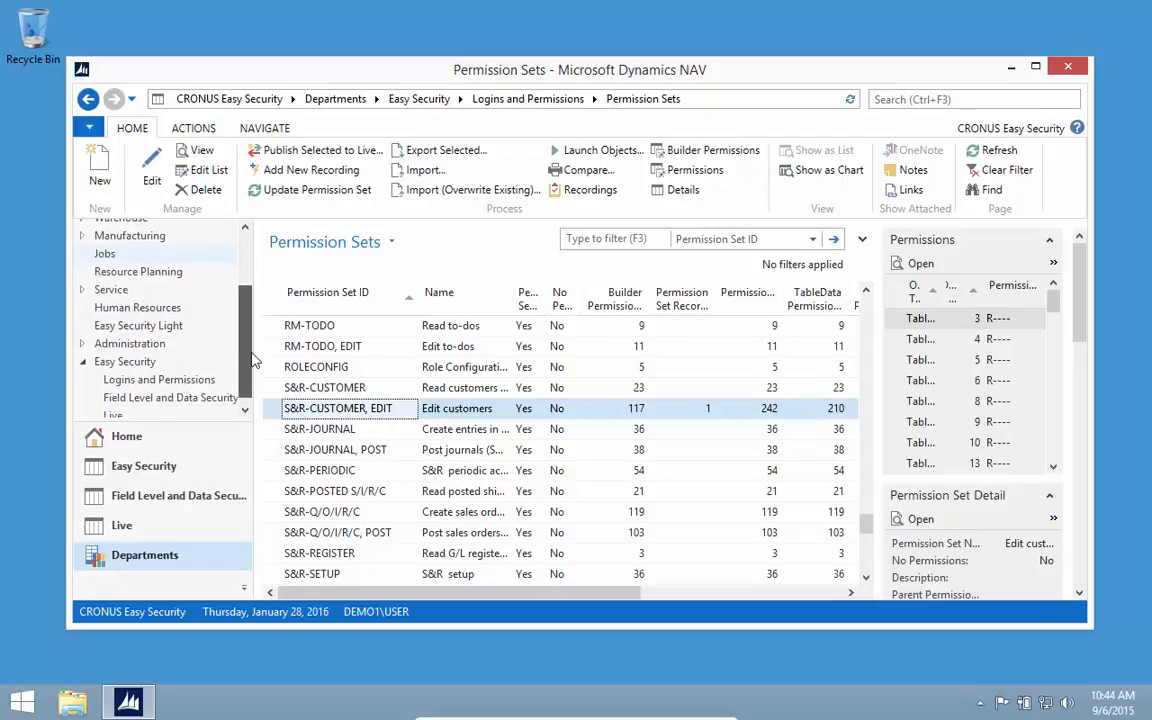
{"action": "left_click", "coordinate": [165, 382]}
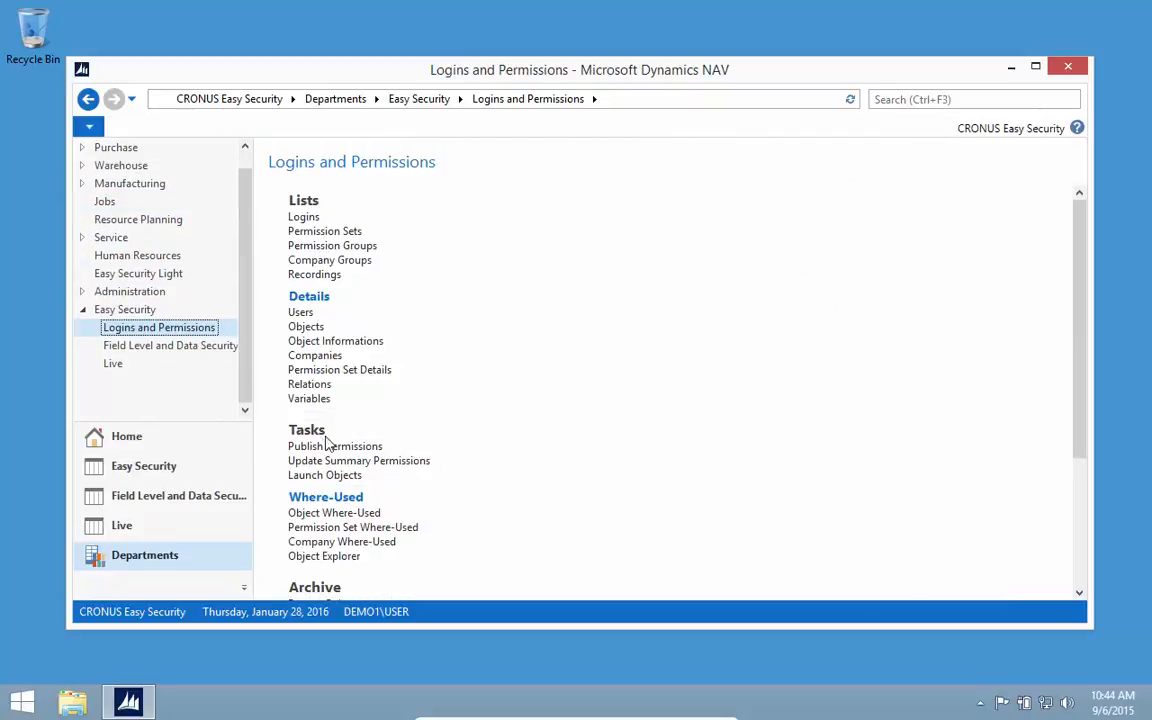
{"action": "scroll", "coordinate": [370, 472], "scroll_direction": "down", "scroll_amount": 2}
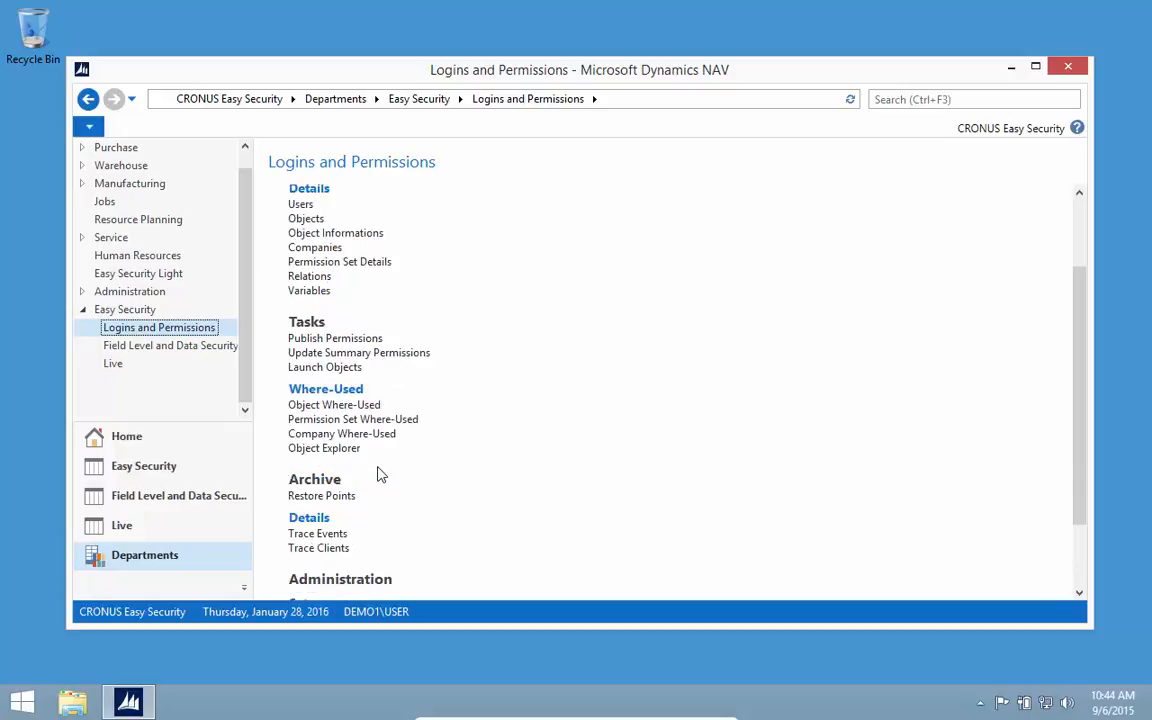
{"action": "scroll", "coordinate": [368, 465], "scroll_direction": "up", "scroll_amount": 2}
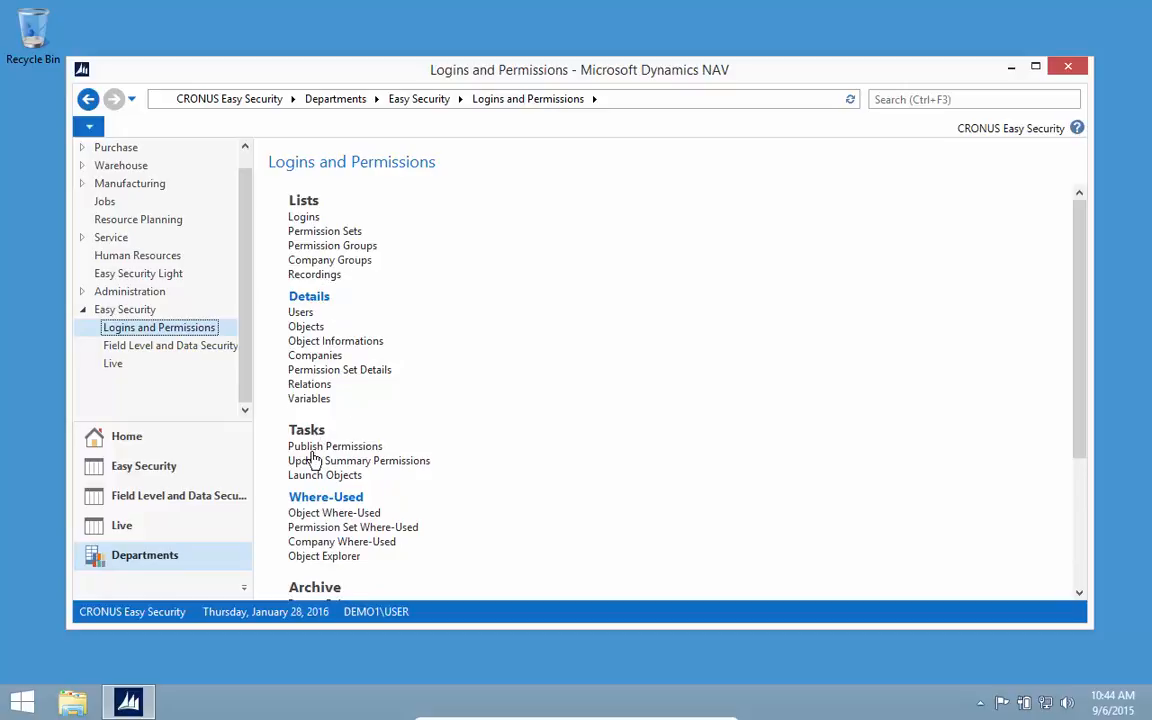
{"action": "scroll", "coordinate": [408, 478], "scroll_direction": "down", "scroll_amount": 4}
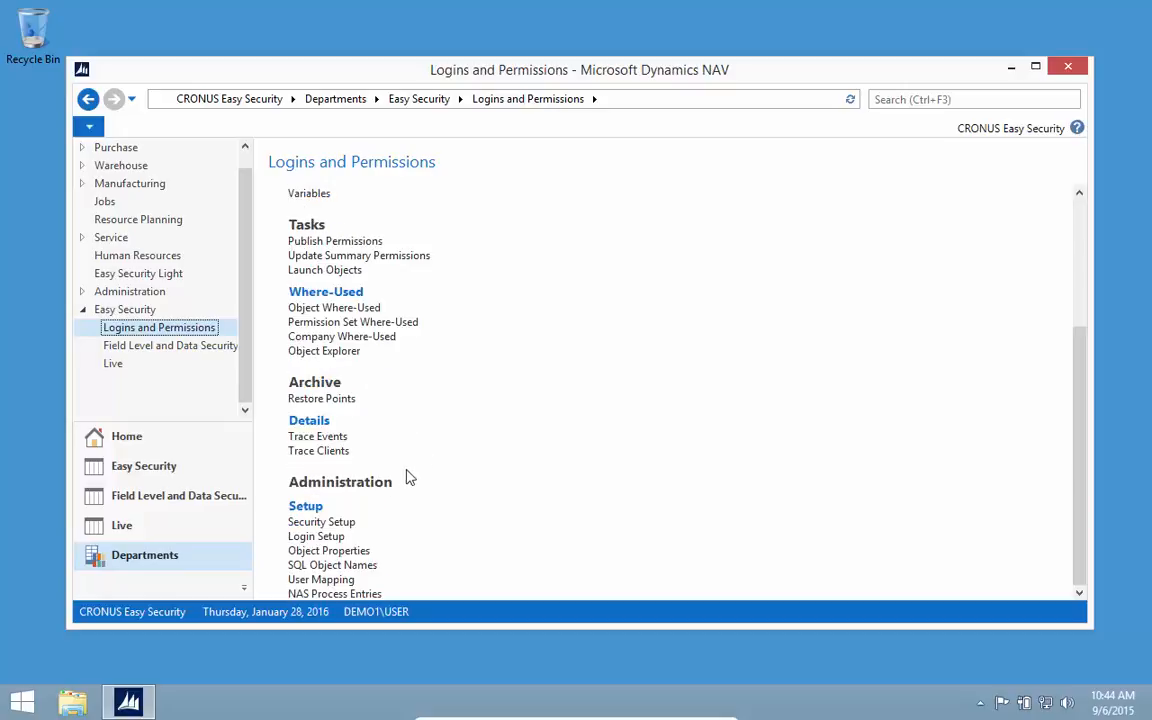
{"action": "left_click", "coordinate": [311, 403]}
{"action": "scroll", "coordinate": [450, 455], "scroll_direction": "down", "scroll_amount": 3}
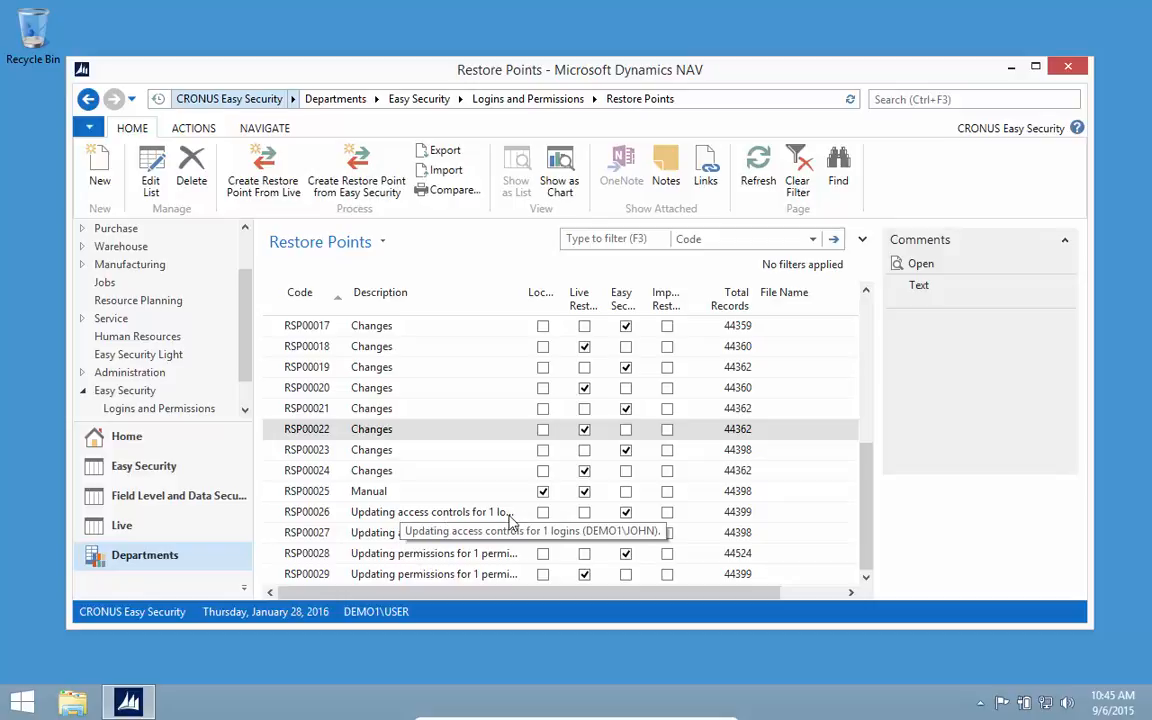
Step: Examine the access controls stored for the third user in restore point RSP00027, then return to the restore point list
{"action": "left_click", "coordinate": [400, 538]}
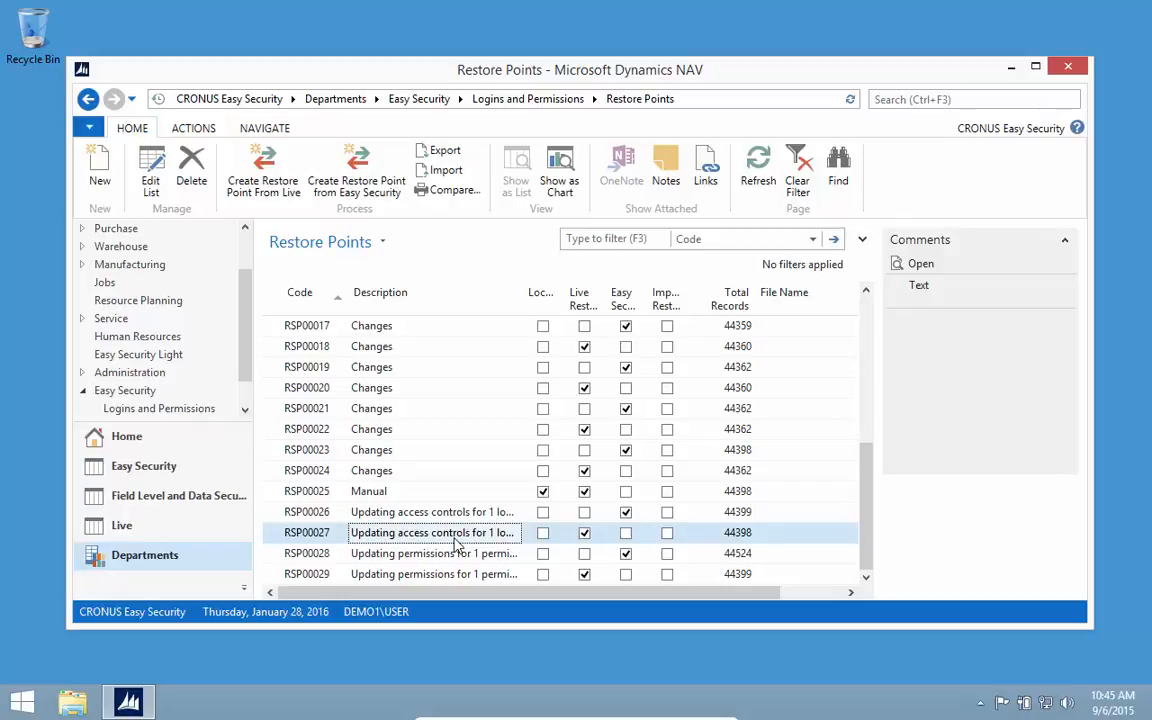
{"action": "left_click", "coordinate": [265, 128]}
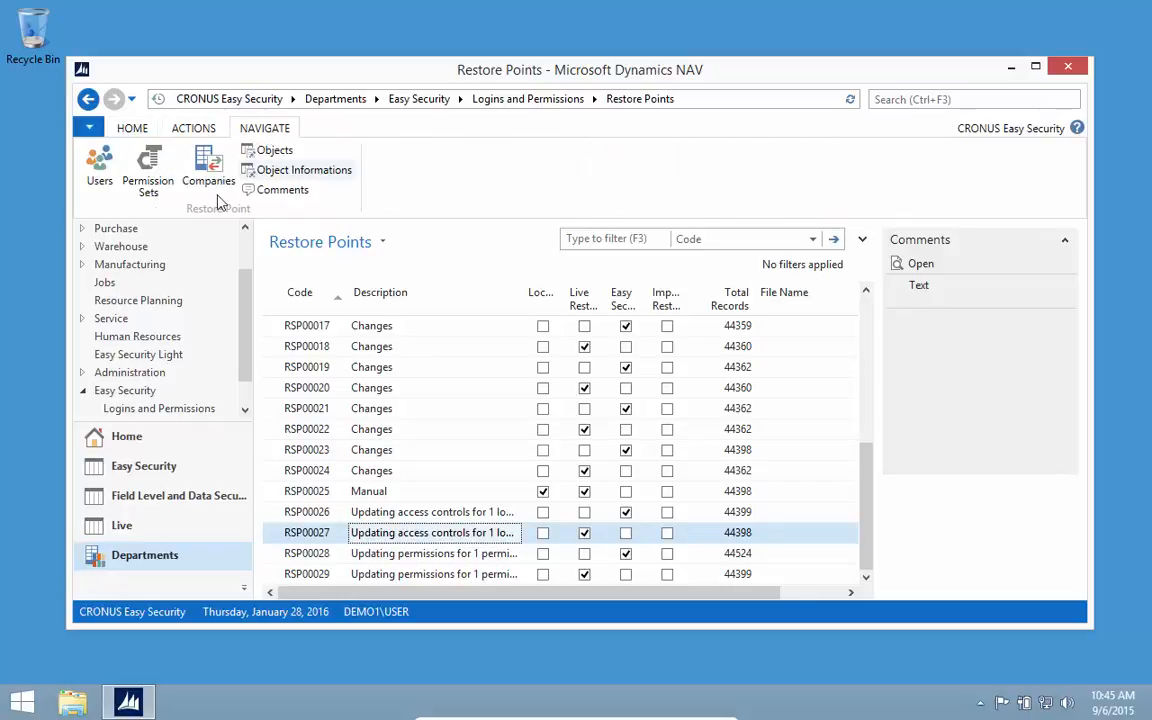
{"action": "left_click", "coordinate": [98, 170]}
{"action": "left_click", "coordinate": [412, 316]}
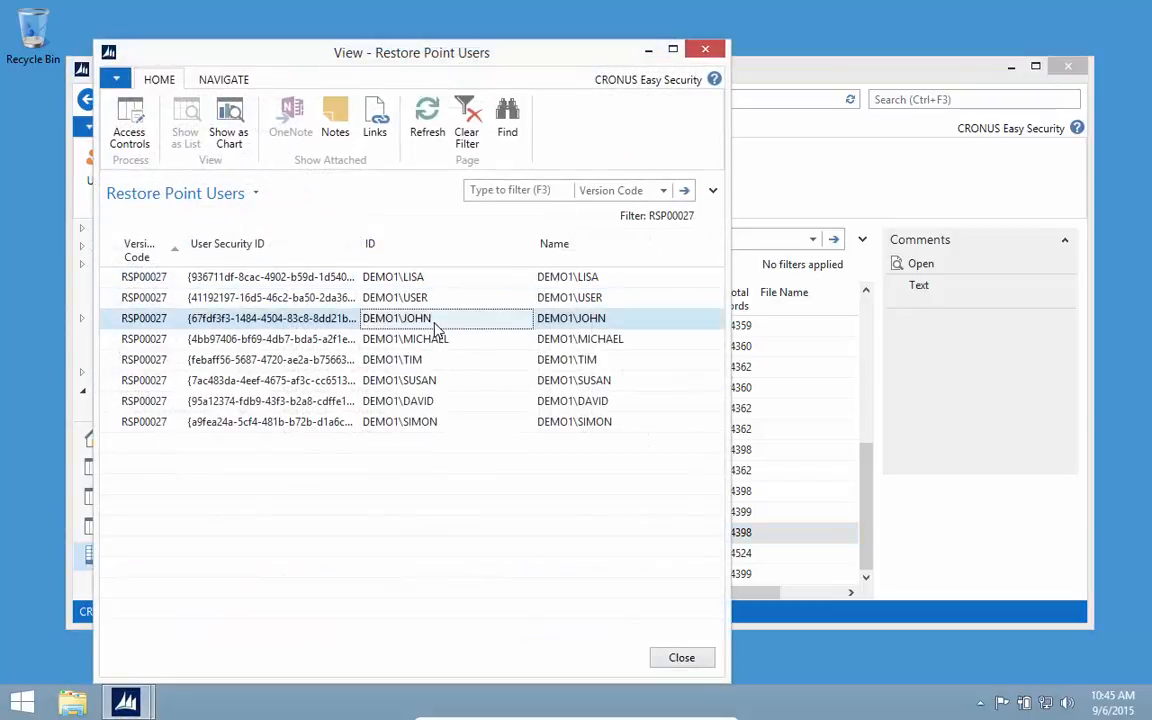
{"action": "left_click", "coordinate": [129, 138]}
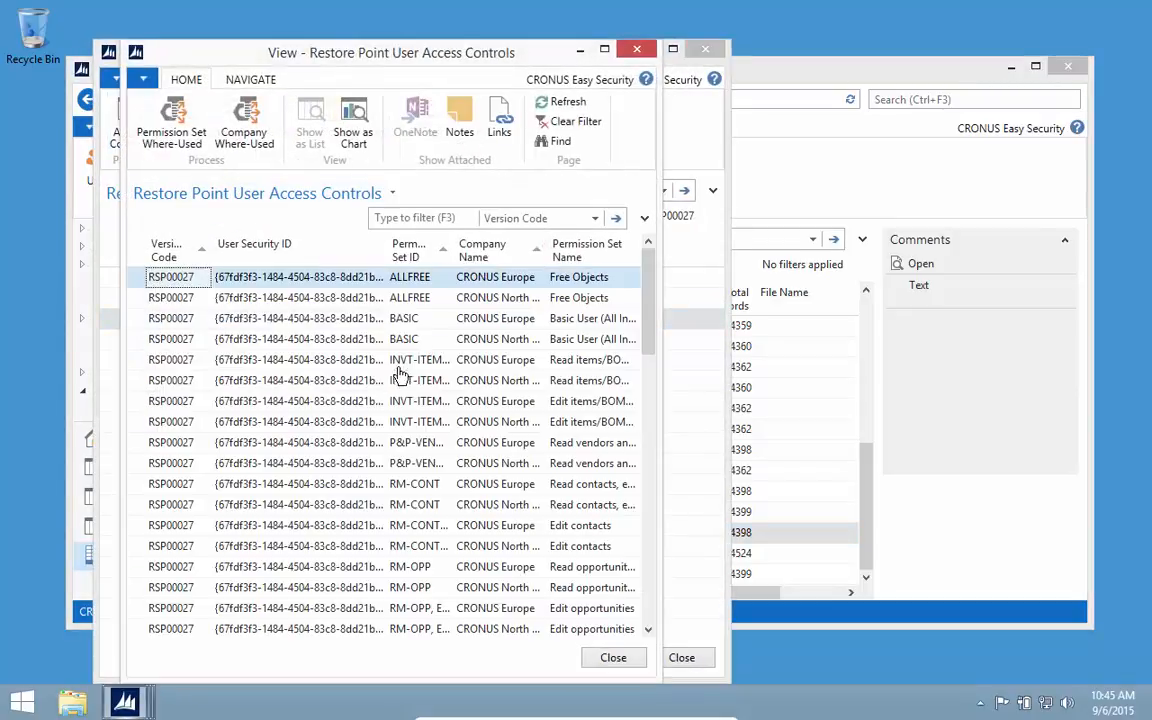
{"action": "scroll", "coordinate": [452, 470], "scroll_direction": "down", "scroll_amount": 5}
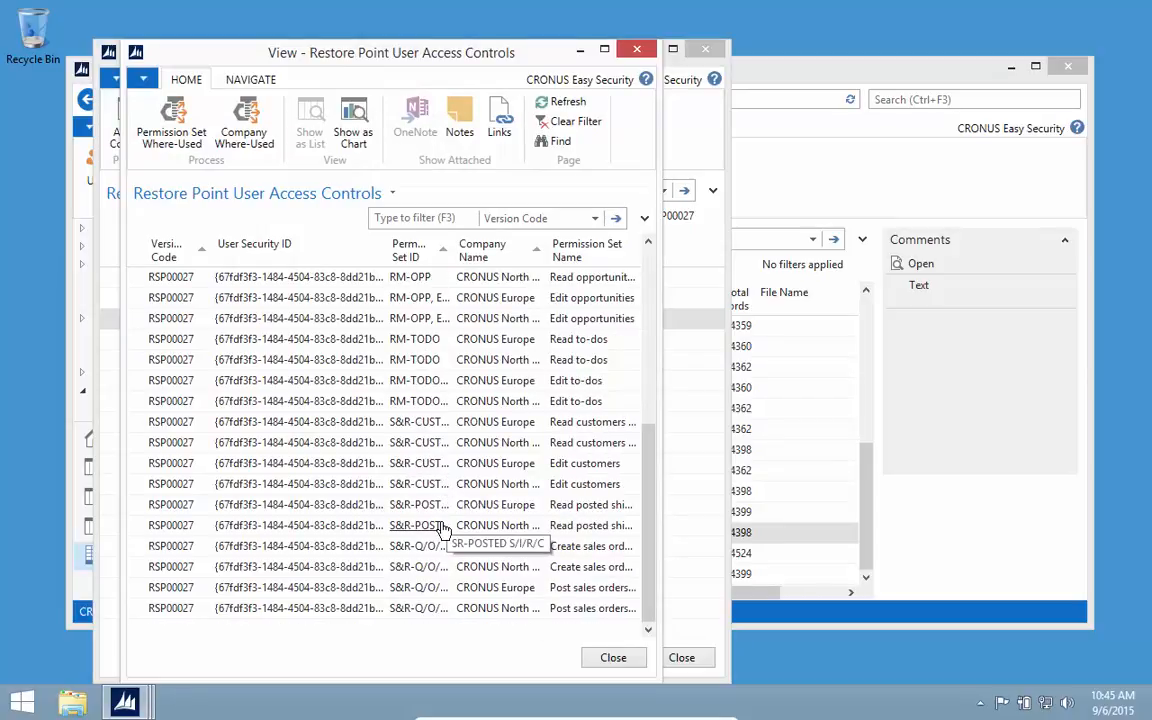
{"action": "key", "text": "Escape"}
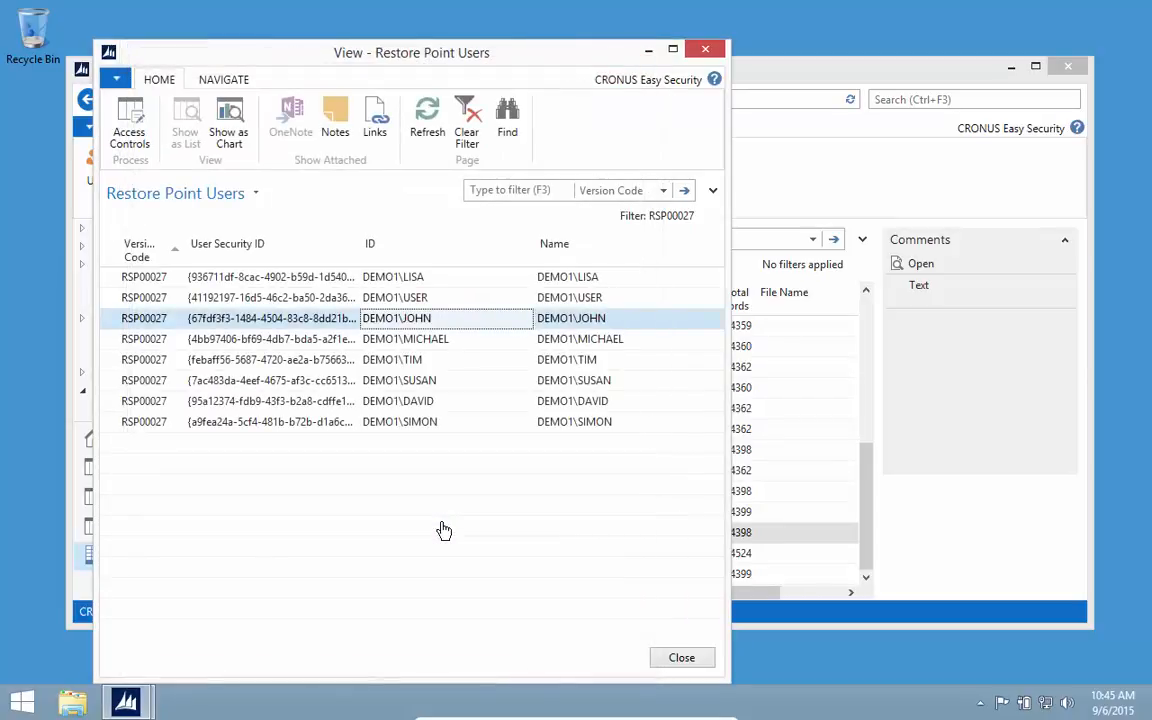
{"action": "key", "text": "Escape"}
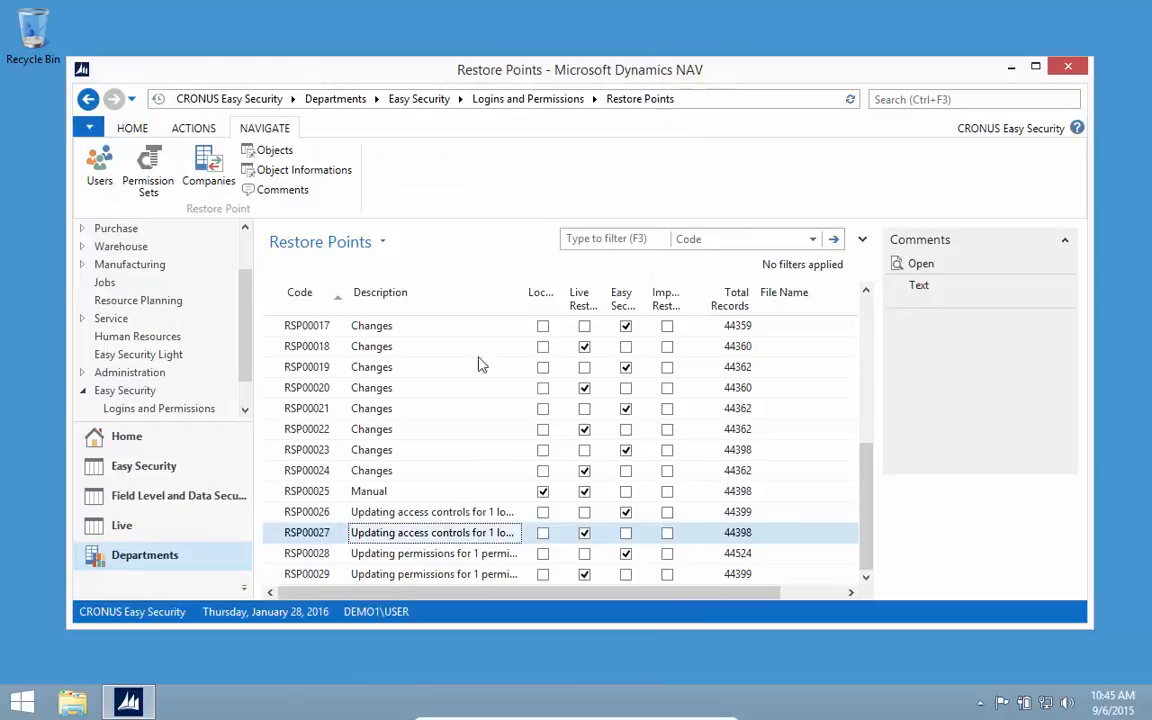
Step: Add the columns Create User Access Controls, Create Permission Sets and Create Permissions to the Restore Points list
{"action": "right_click", "coordinate": [464, 308]}
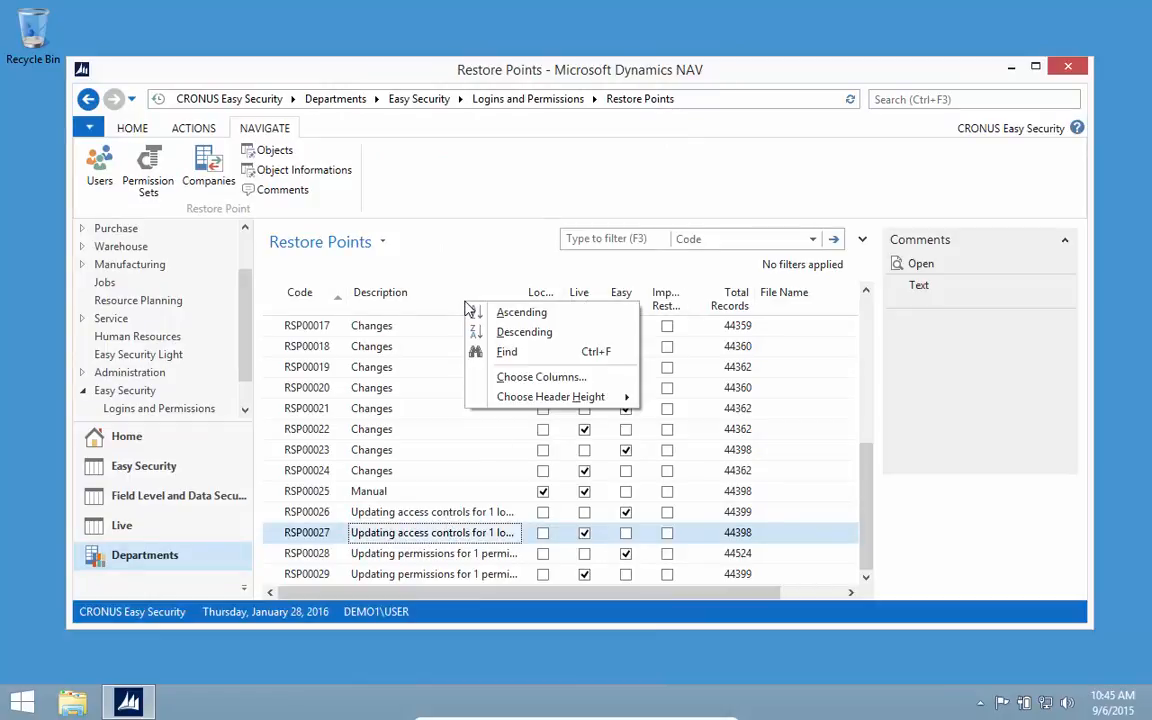
{"action": "left_click", "coordinate": [518, 379]}
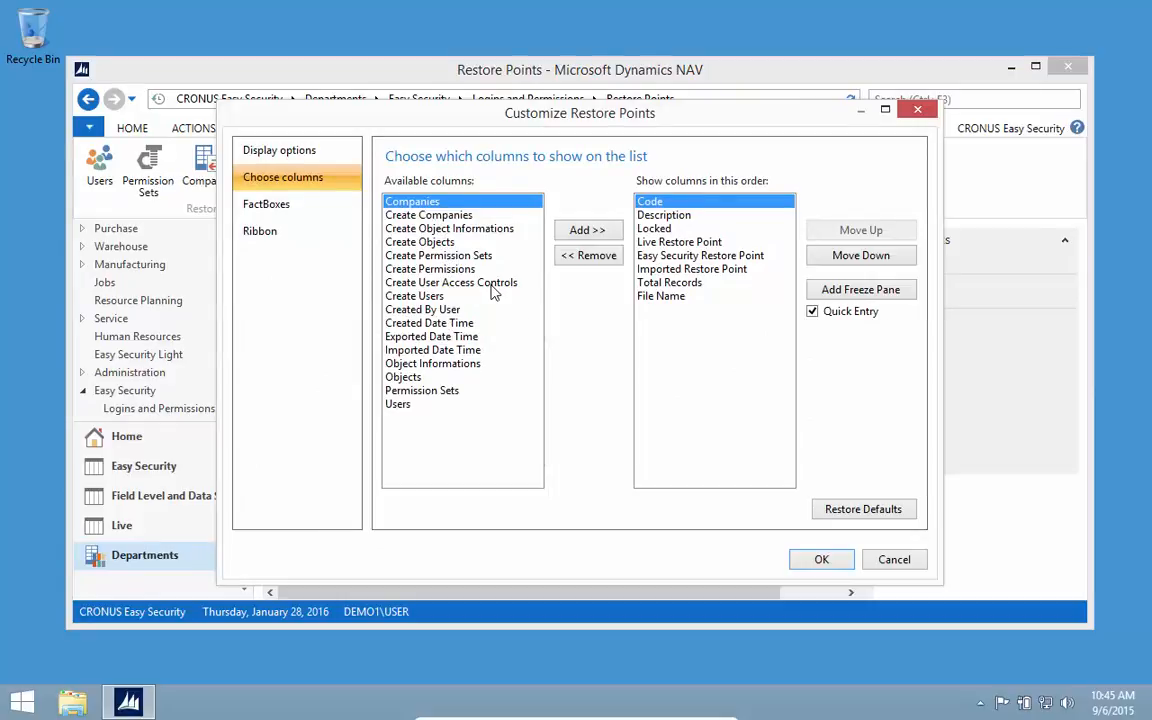
{"action": "left_click", "coordinate": [437, 256]}
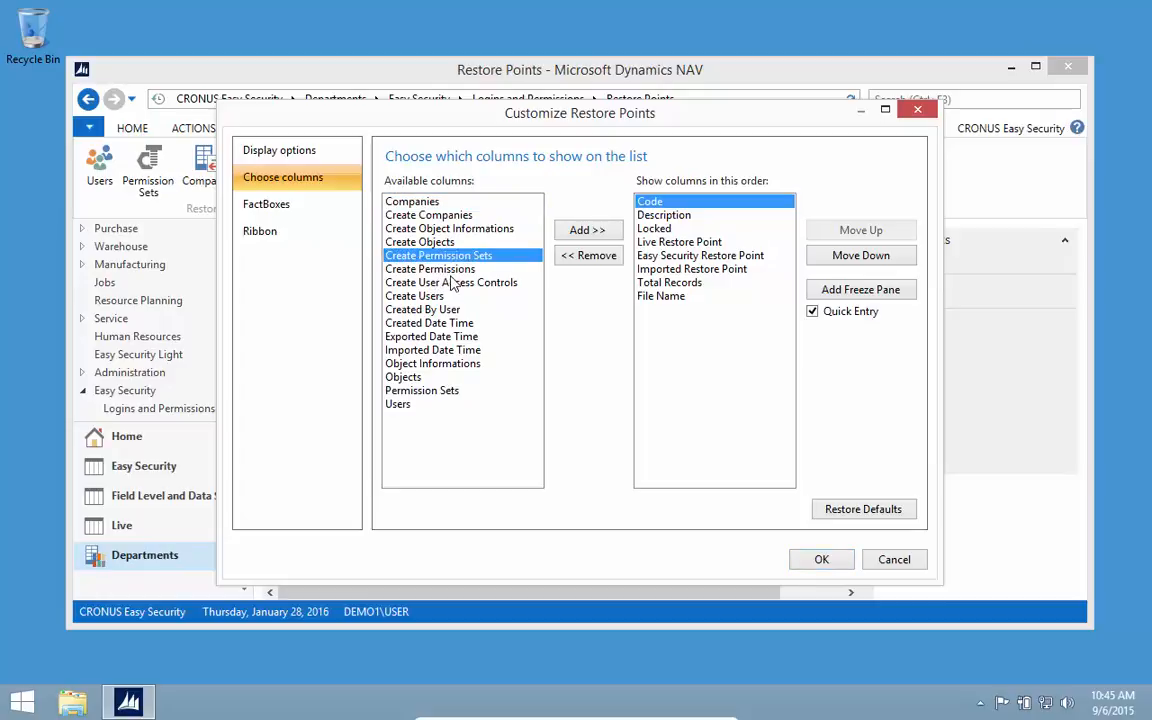
{"action": "left_click", "coordinate": [437, 283]}
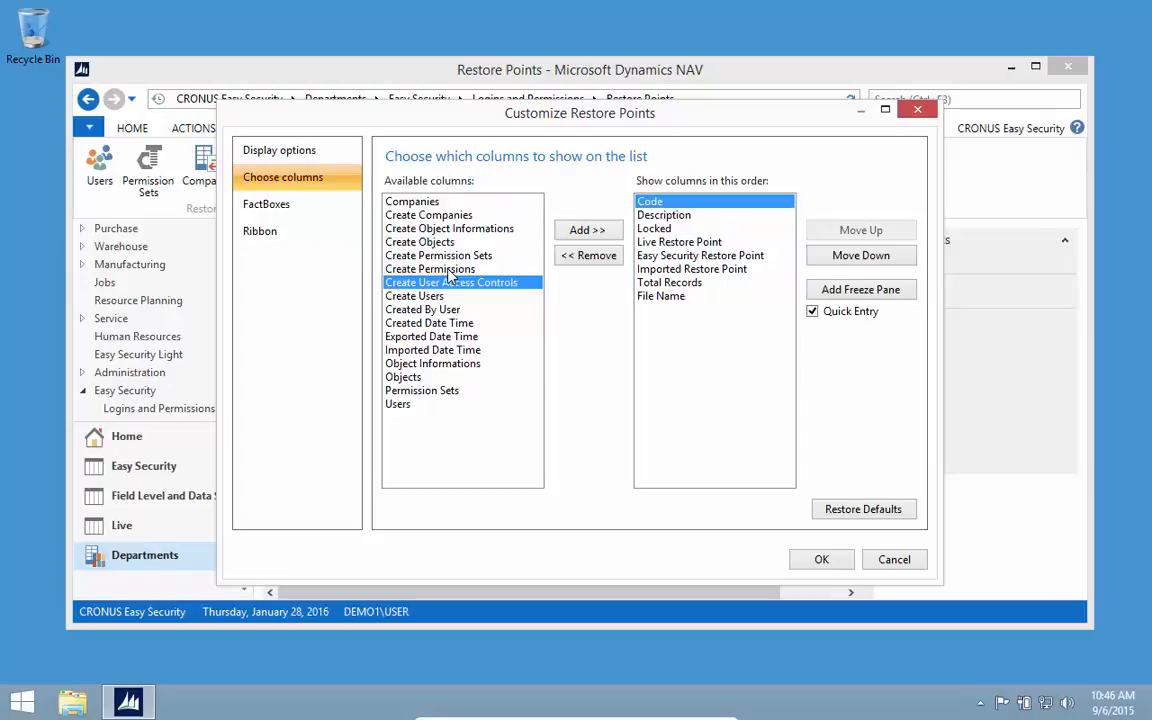
{"action": "left_click", "coordinate": [582, 231]}
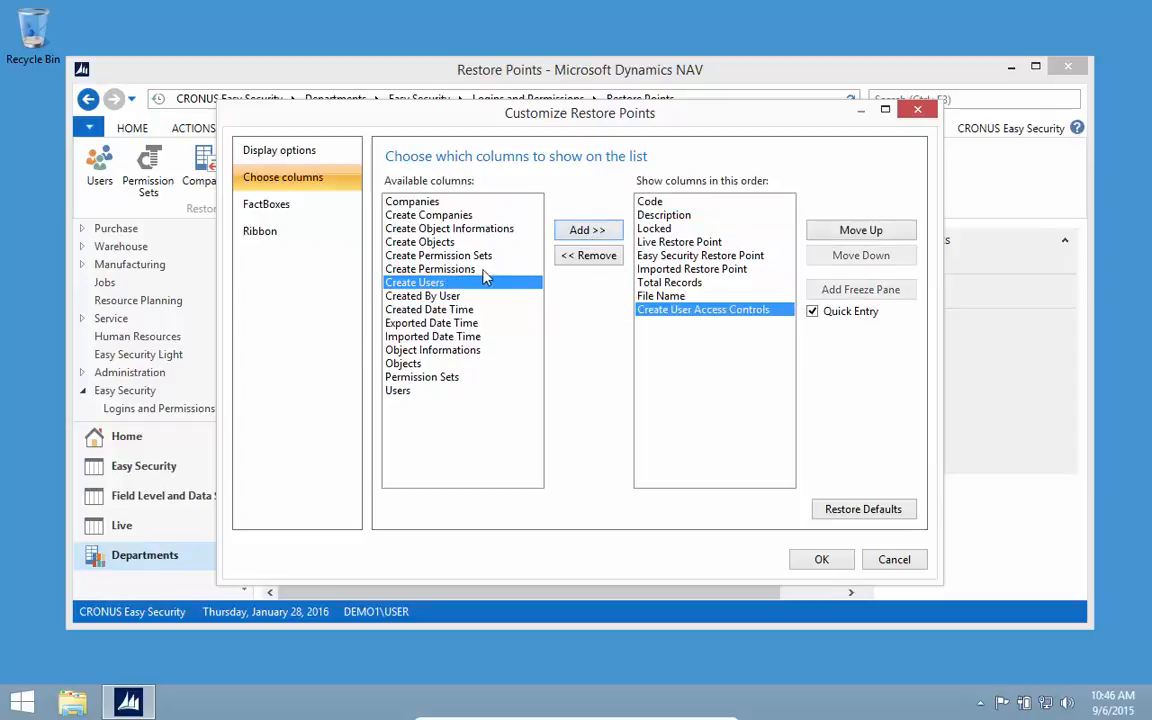
{"action": "left_click", "coordinate": [440, 255]}
{"action": "left_click", "coordinate": [595, 231]}
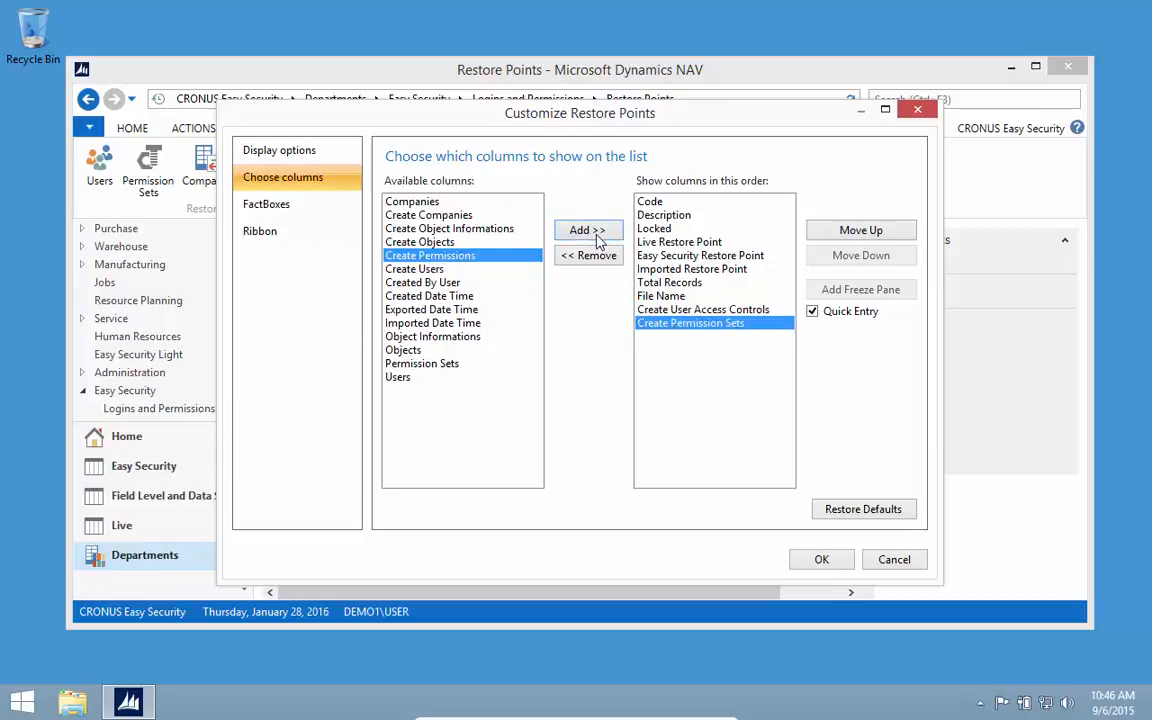
{"action": "left_click", "coordinate": [595, 231]}
{"action": "left_click", "coordinate": [818, 562]}
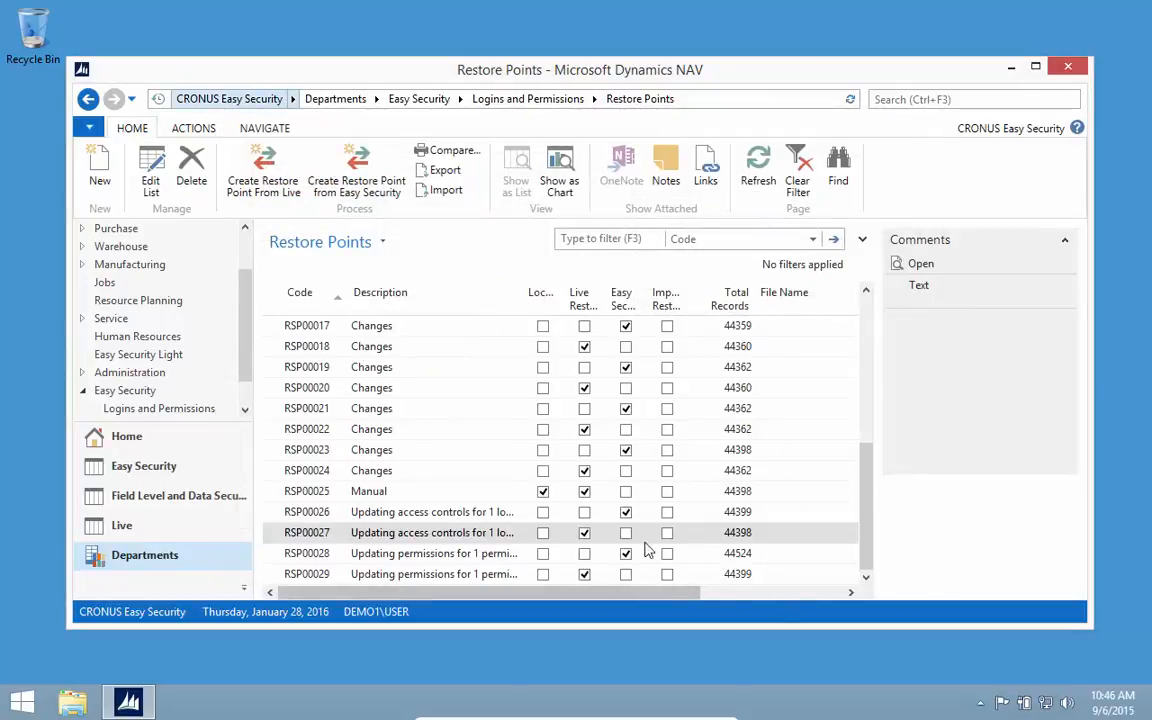
Step: Open the restore point list for editing and enable Create User Access Controls for RSP00027, accepting the notice
{"action": "scroll", "coordinate": [681, 597], "scroll_direction": "right", "scroll_amount": 3}
{"action": "left_click_drag", "start_coordinate": [678, 594], "coordinate": [796, 581]}
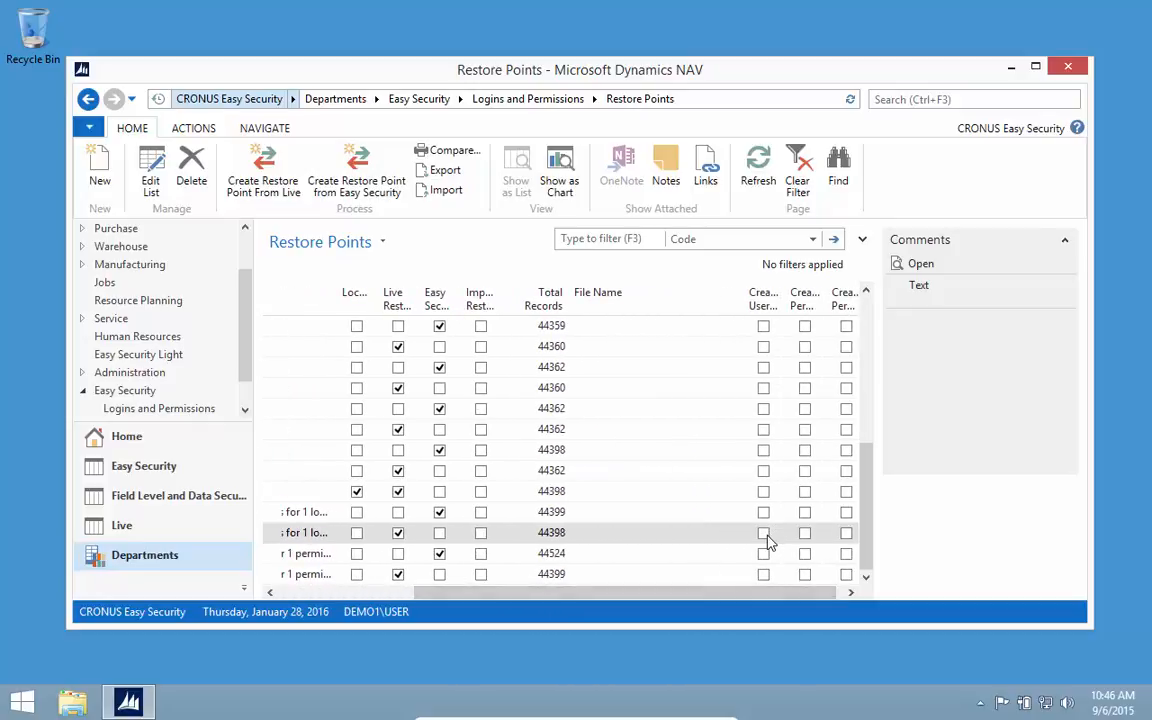
{"action": "left_click", "coordinate": [766, 538]}
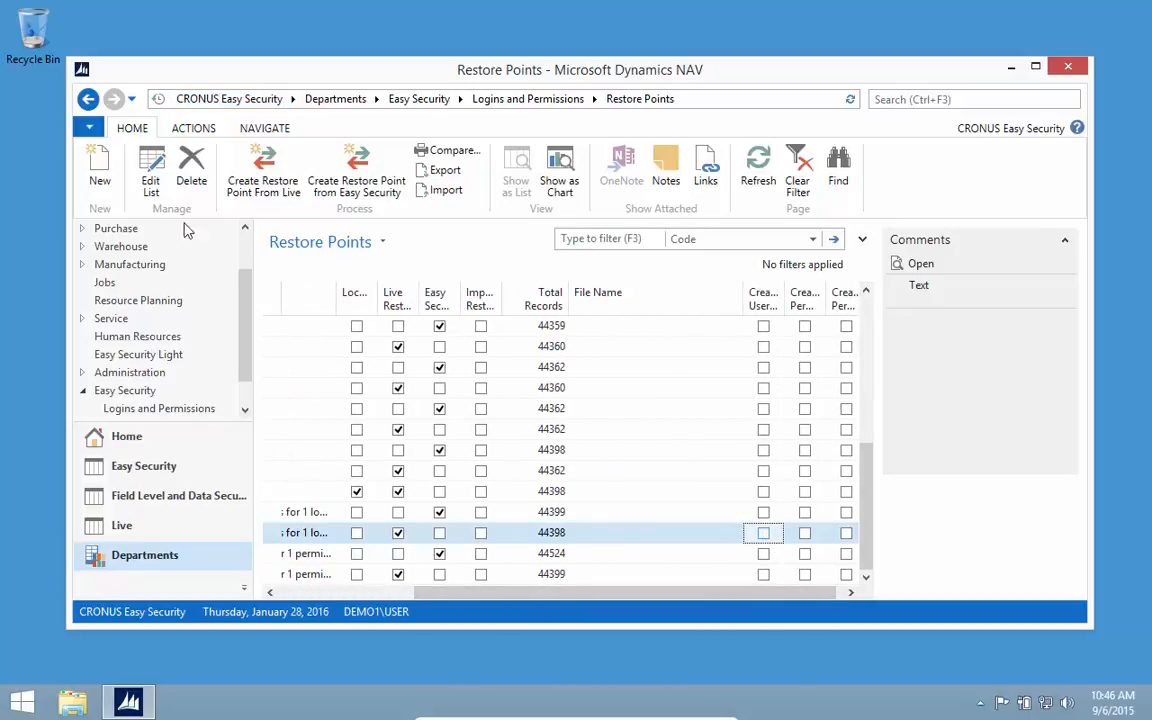
{"action": "left_click", "coordinate": [150, 175]}
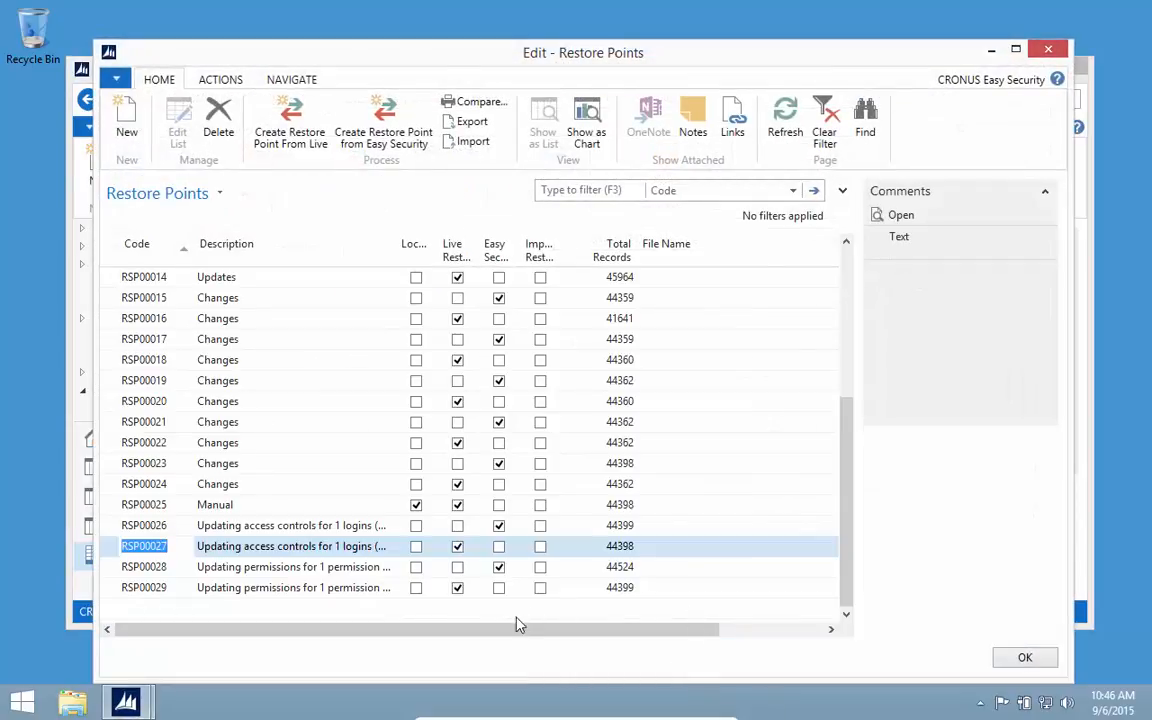
{"action": "left_click_drag", "start_coordinate": [527, 635], "coordinate": [661, 648]}
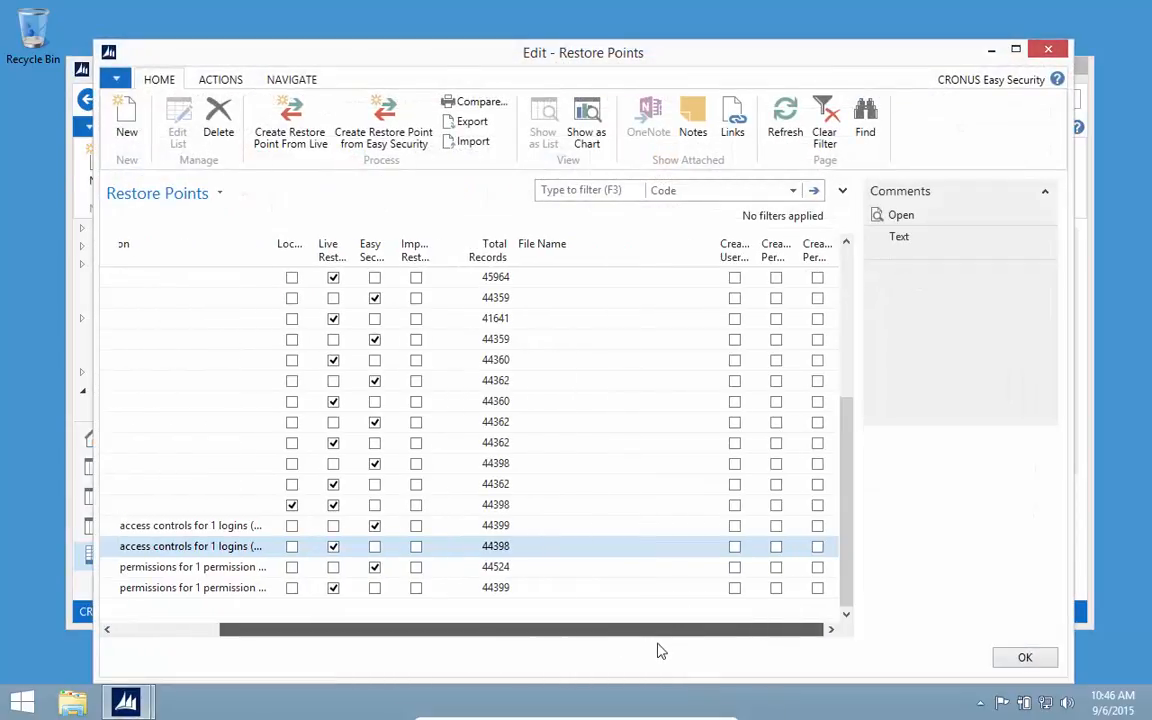
{"action": "left_click", "coordinate": [735, 546]}
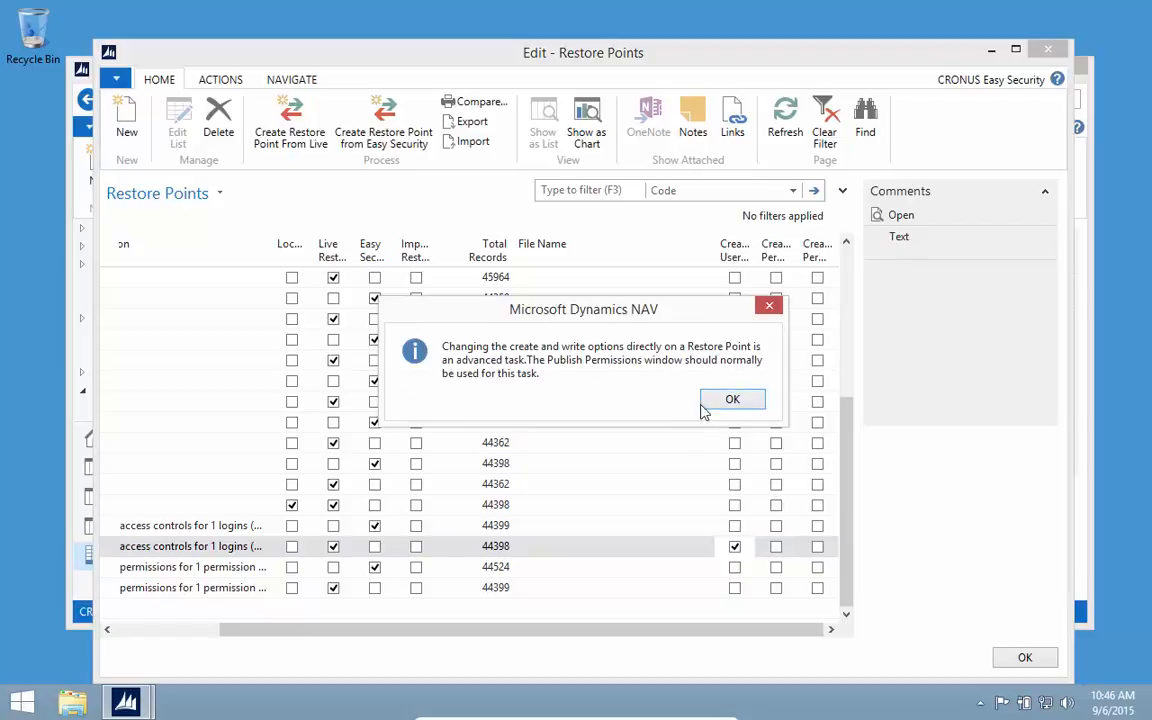
{"action": "left_click", "coordinate": [730, 405]}
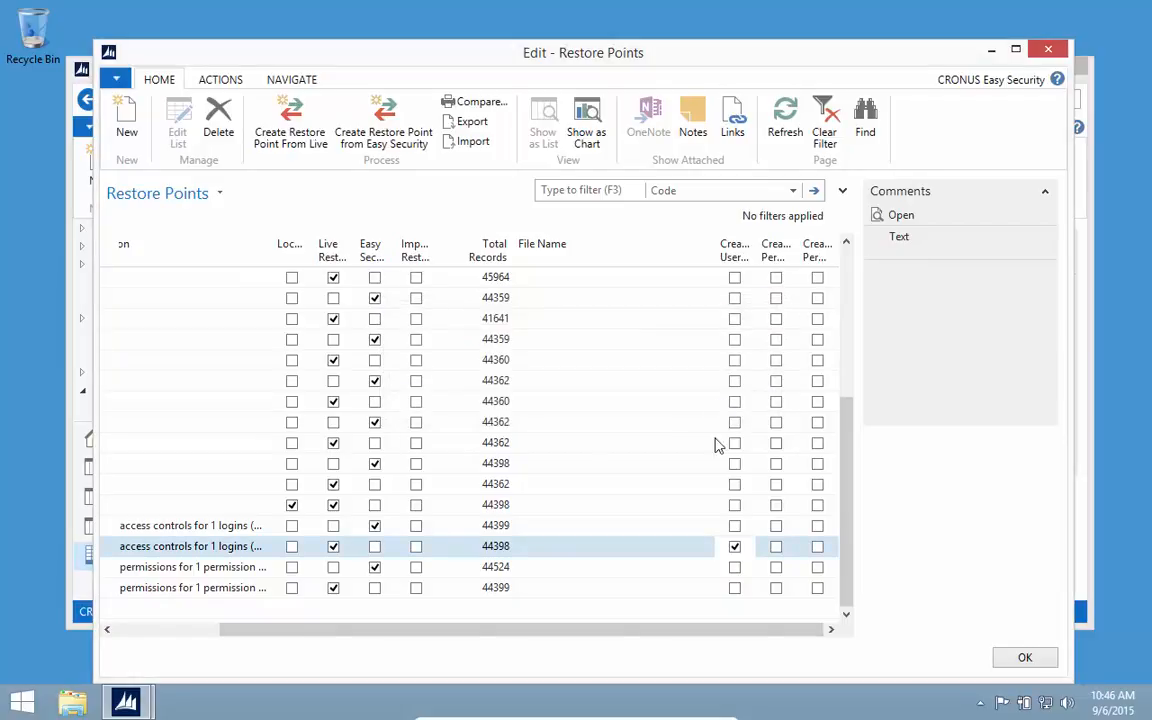
Step: Try to write restore point RSP00027 to live with only Create User Access Controls enabled
{"action": "left_click", "coordinate": [219, 86]}
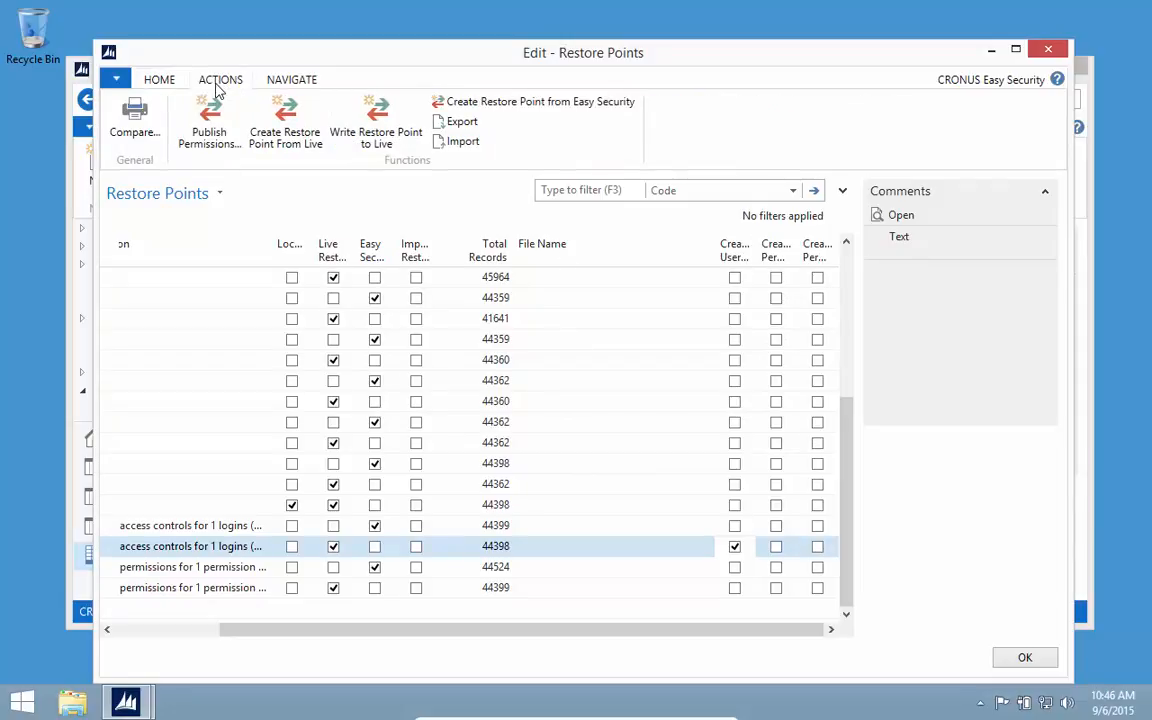
{"action": "left_click", "coordinate": [388, 130]}
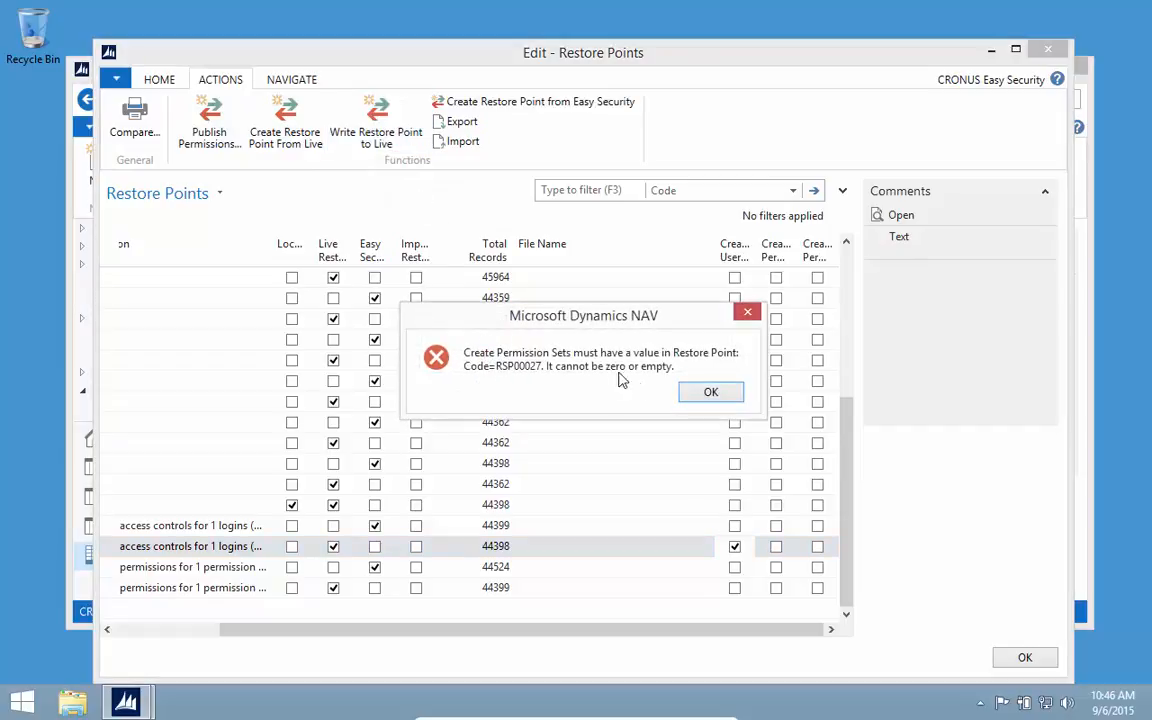
{"action": "left_click", "coordinate": [699, 394]}
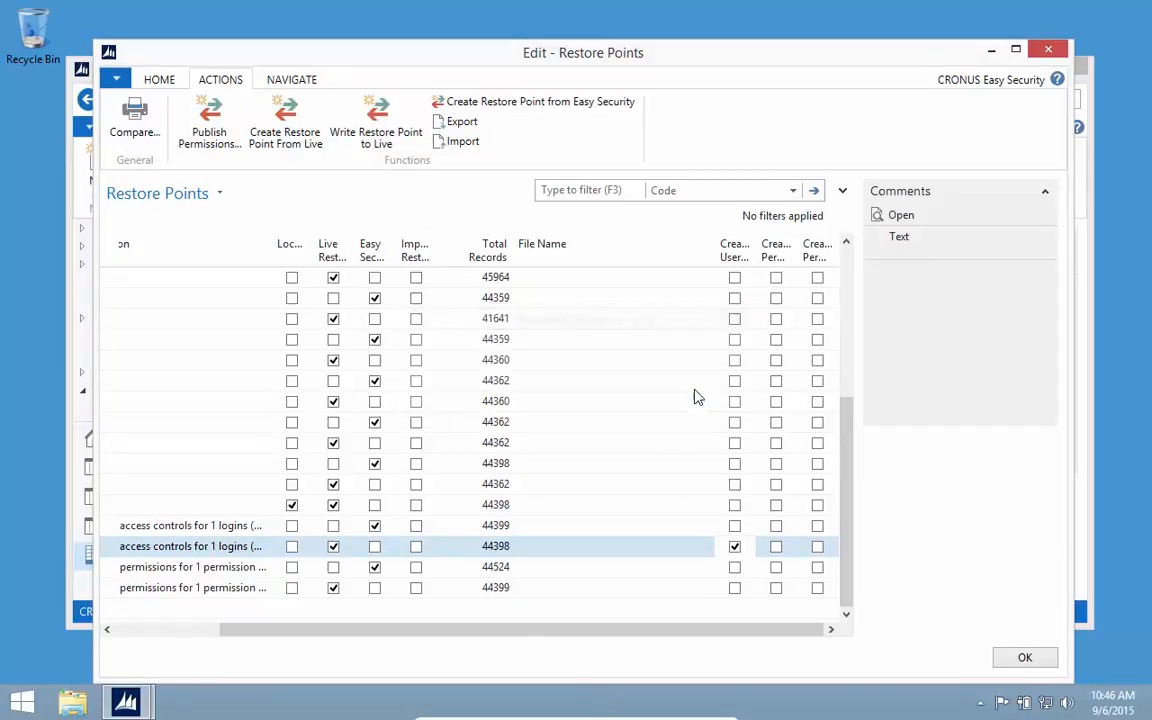
Step: Enable Create Permission Sets and Create Permissions for restore point RSP00027, accepting each notice
{"action": "left_click", "coordinate": [776, 546]}
{"action": "left_click", "coordinate": [731, 397]}
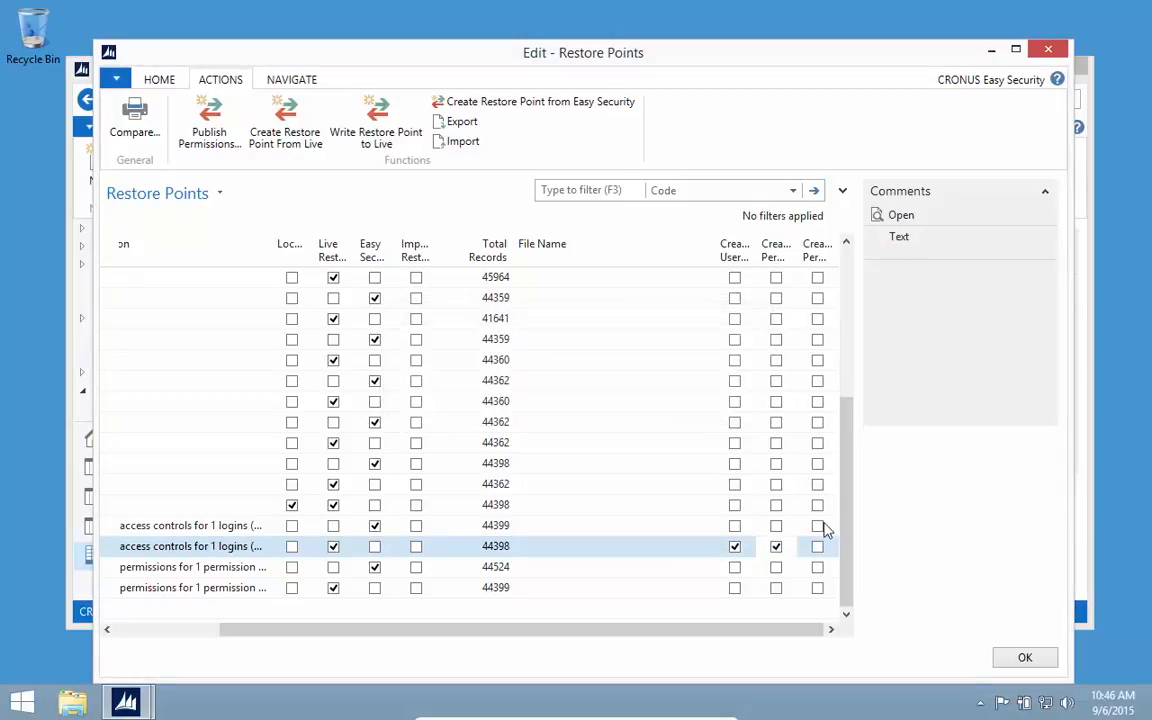
{"action": "left_click", "coordinate": [818, 547]}
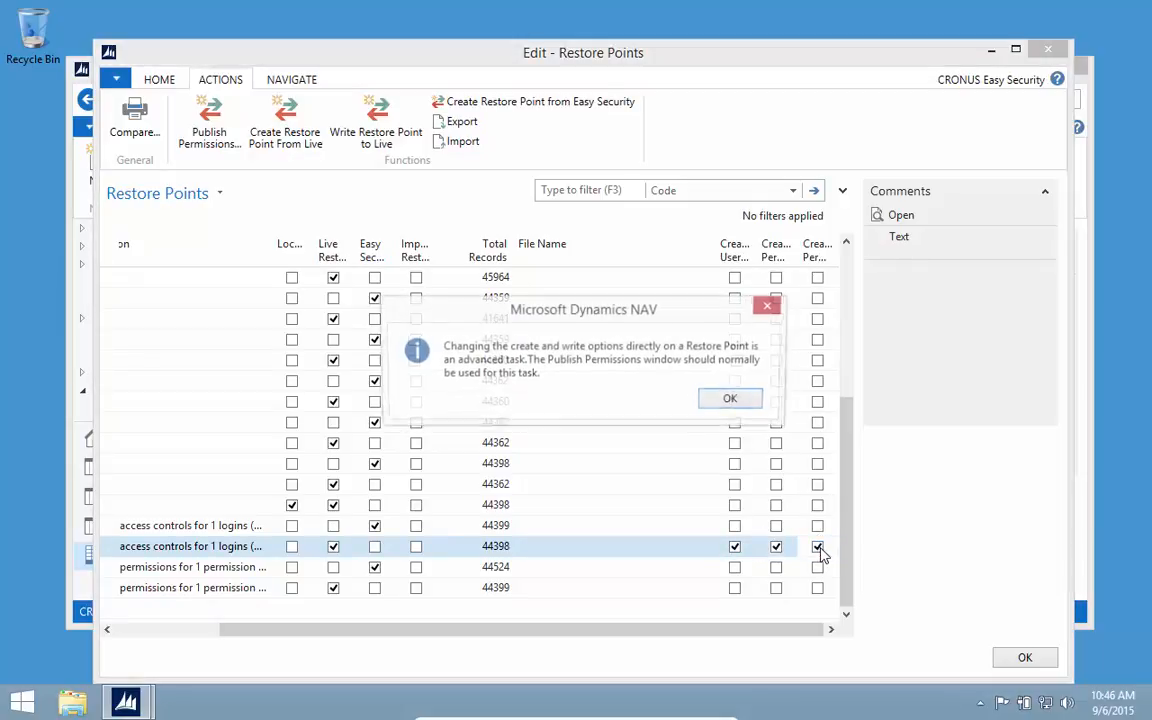
{"action": "left_click", "coordinate": [729, 398]}
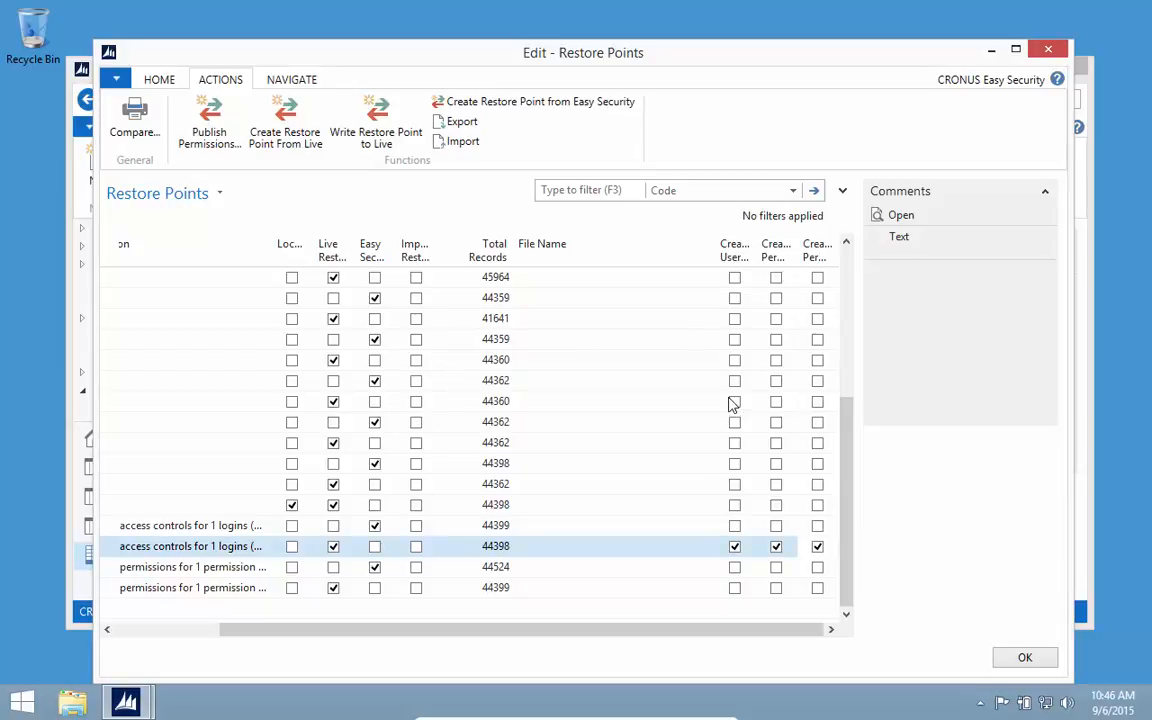
Step: Write restore point RSP00027 to live and close the restore point editing window
{"action": "left_click", "coordinate": [377, 122]}
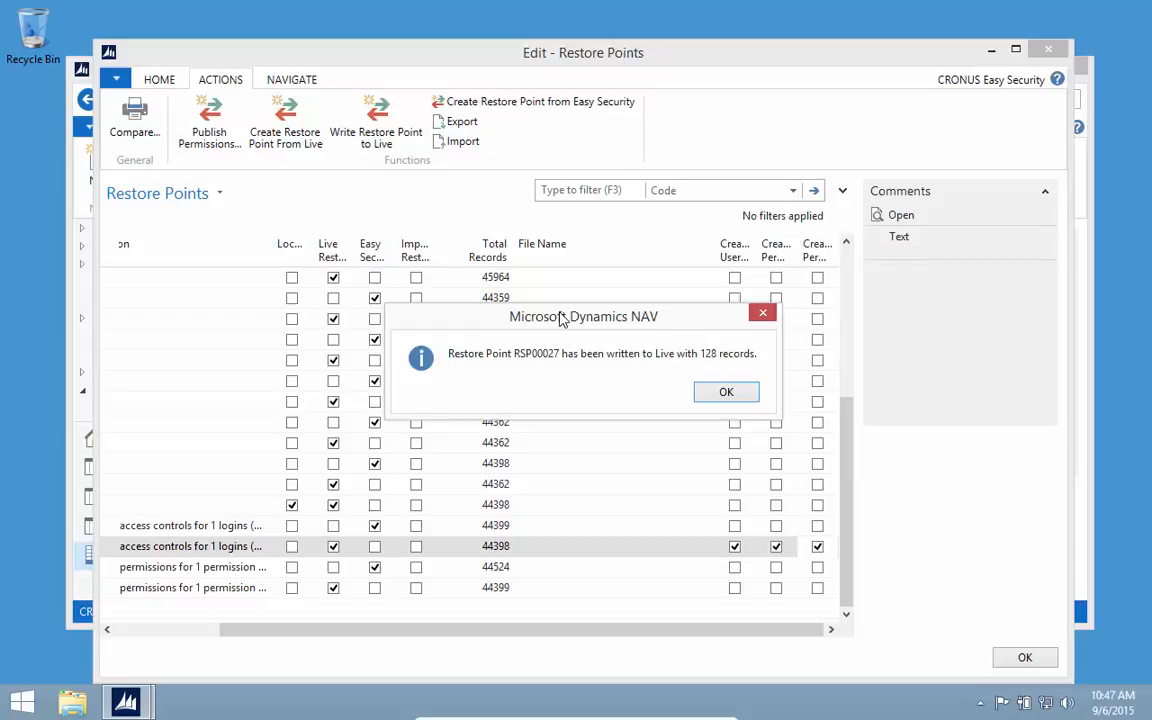
{"action": "key", "text": "Return"}
{"action": "key", "text": "Escape"}
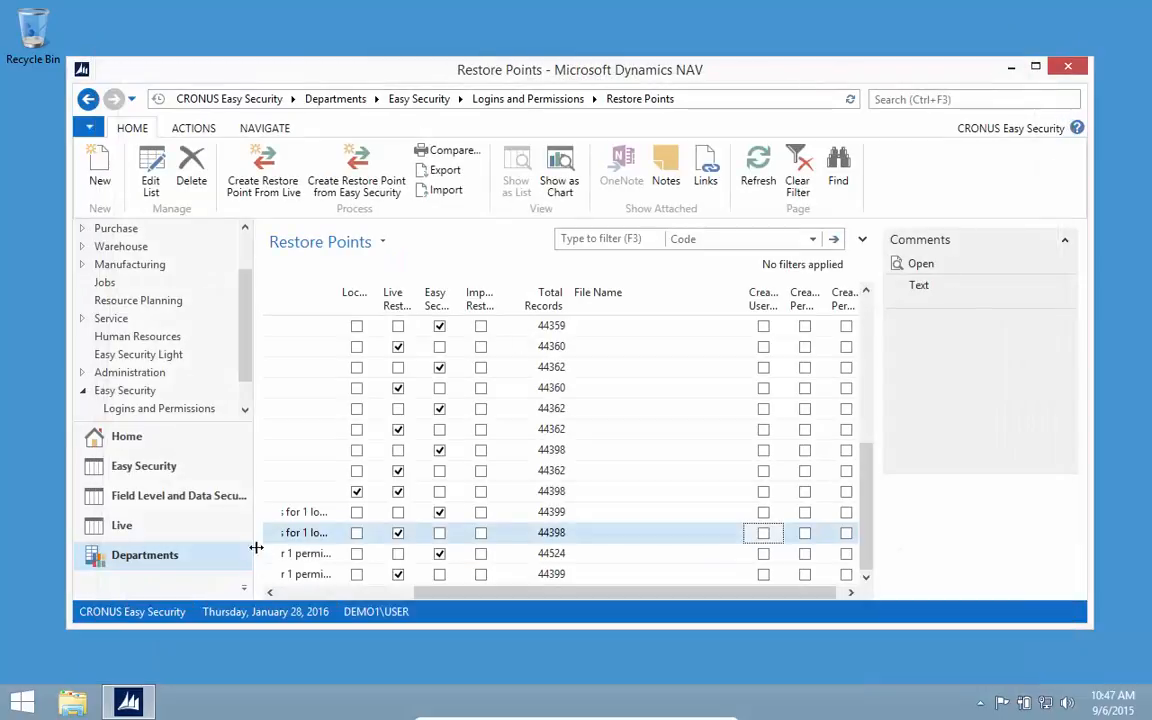
Step: Open Publish Permissions from the Easy Security Logins and Permissions tasks
{"action": "left_click_drag", "start_coordinate": [436, 594], "coordinate": [300, 594]}
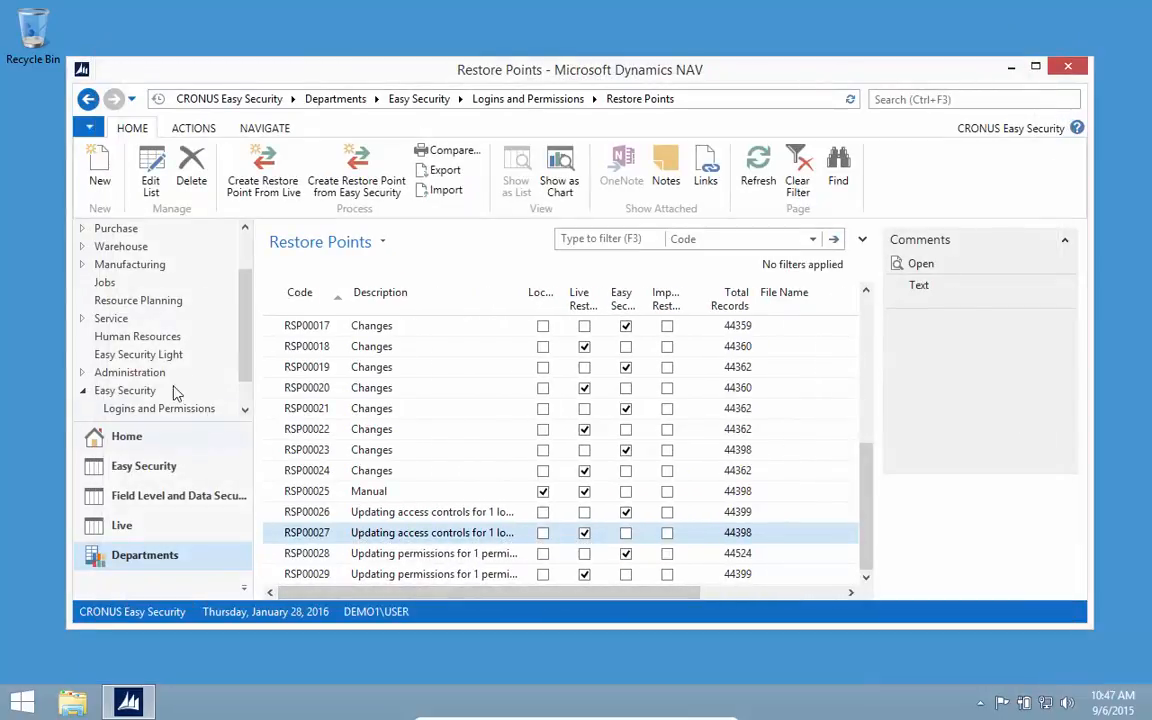
{"action": "left_click", "coordinate": [118, 411]}
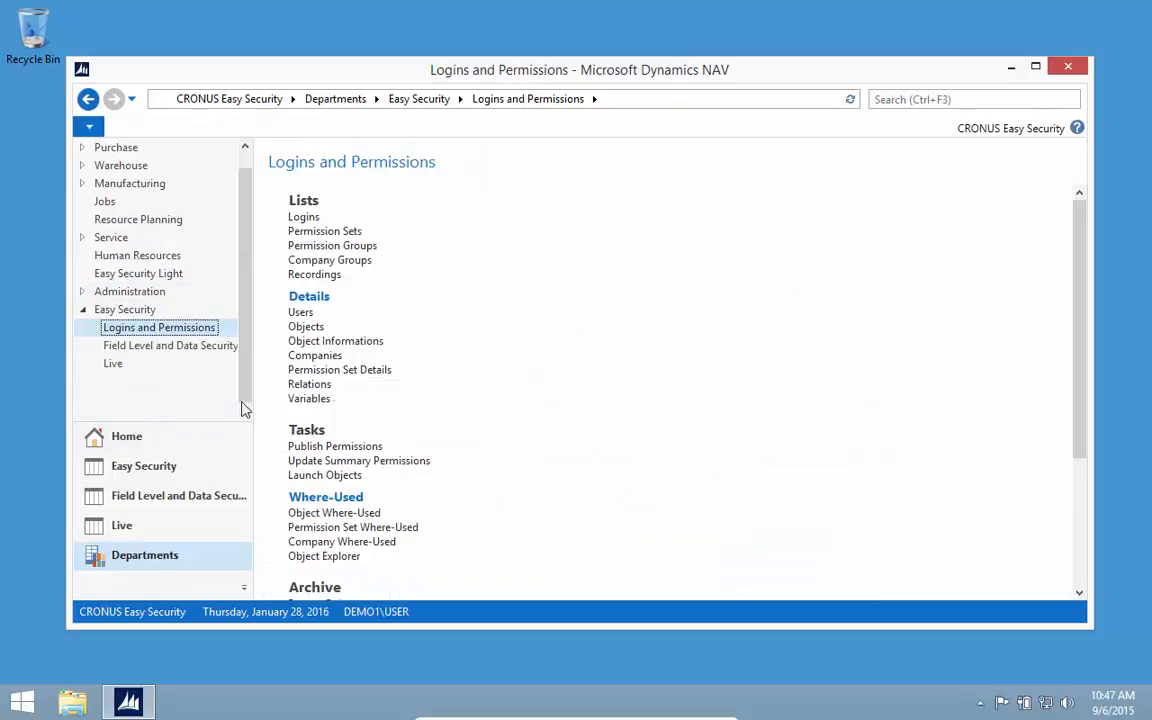
{"action": "left_click", "coordinate": [331, 447]}
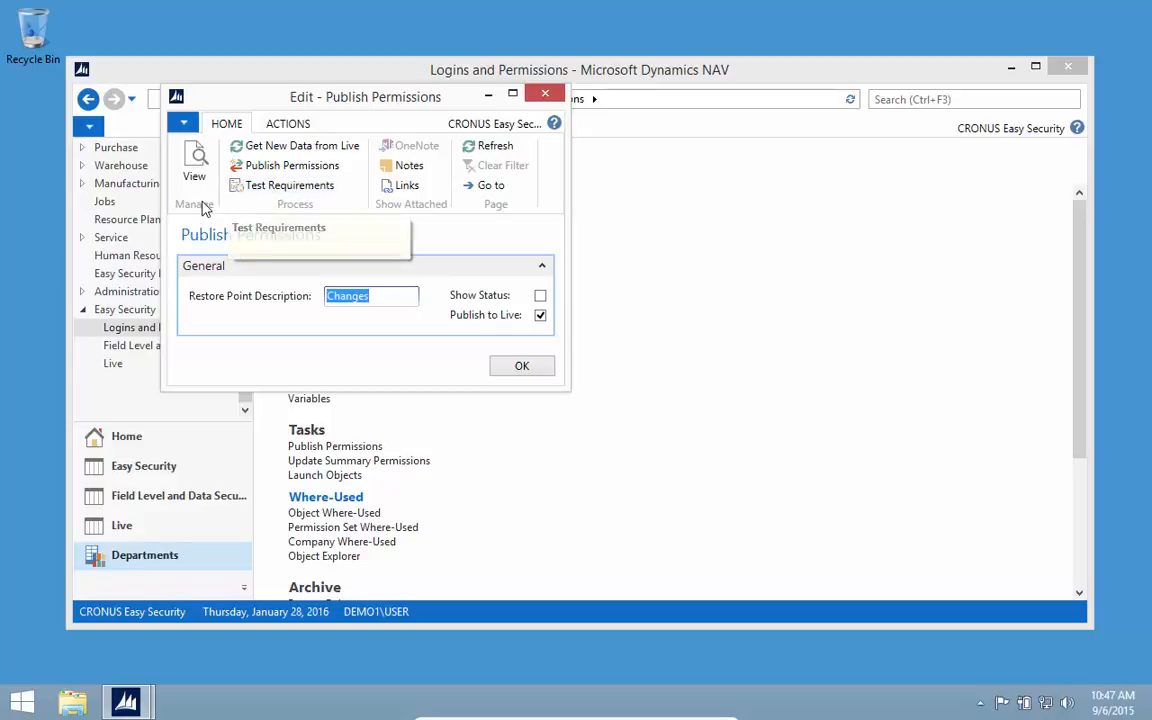
Step: Switch to the NAV Development Environment, change the license to the Nav 2015 No Insert license file, and reopen Demo Database NAV (8-0)
{"action": "key", "text": "super"}
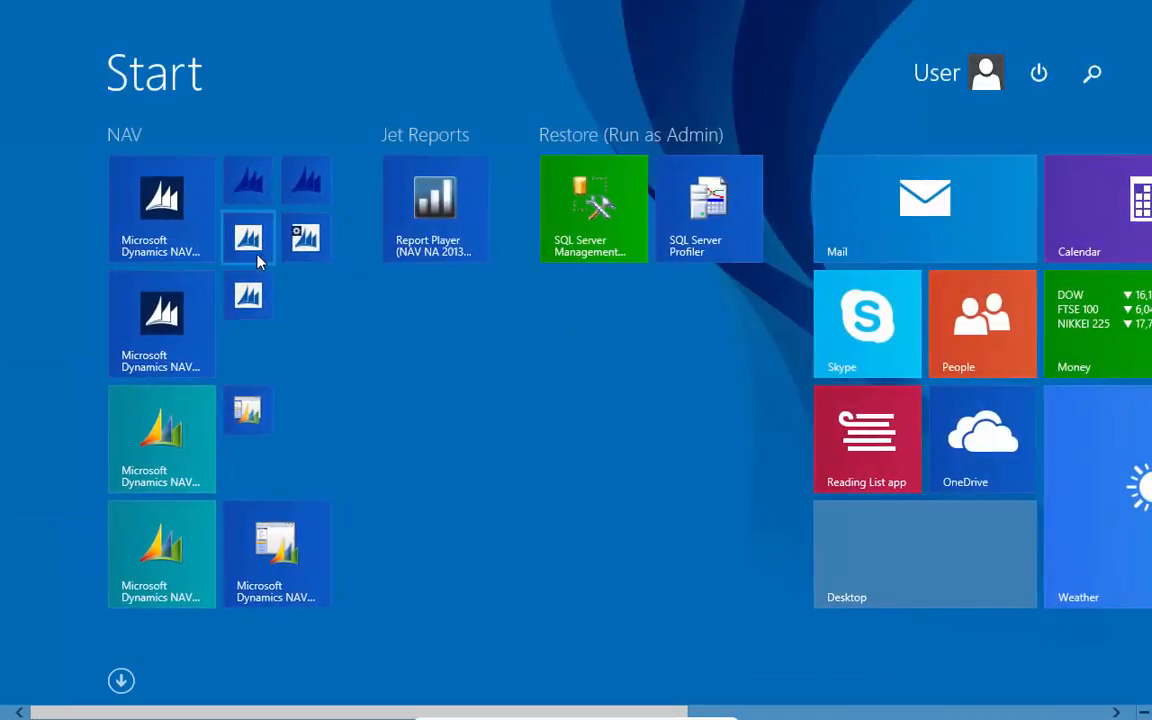
{"action": "left_click", "coordinate": [240, 238]}
{"action": "key", "text": "alt+t"}
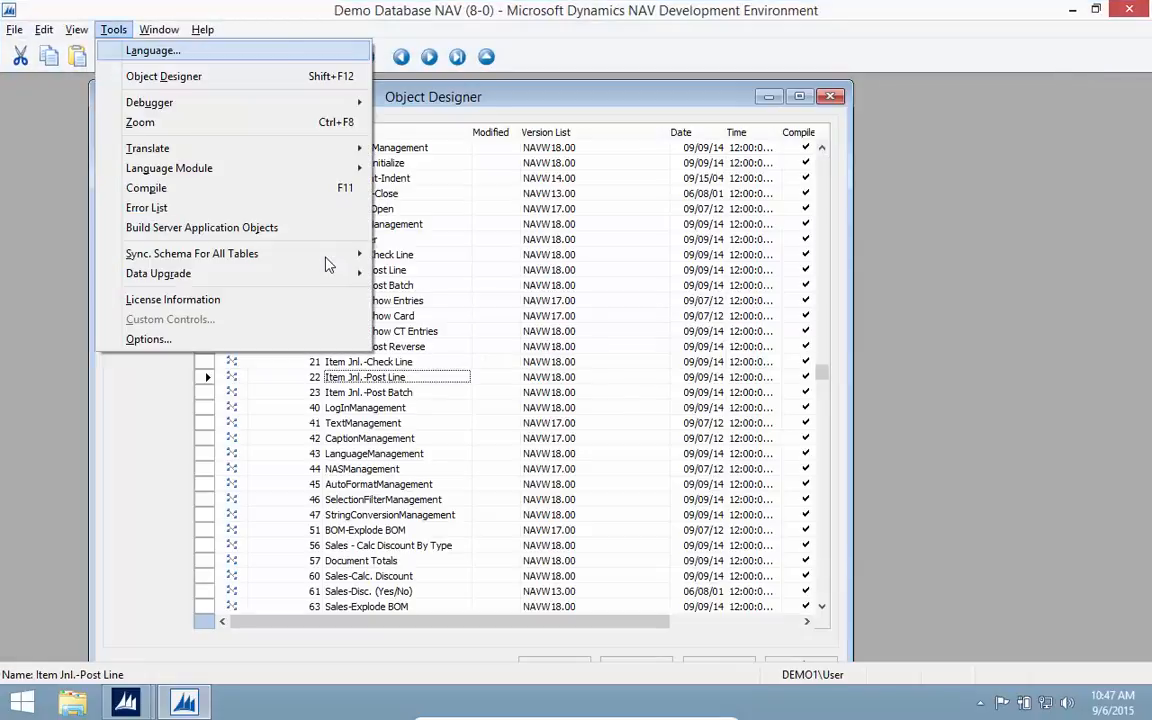
{"action": "key", "text": "l"}
{"action": "key", "text": "alt+c"}
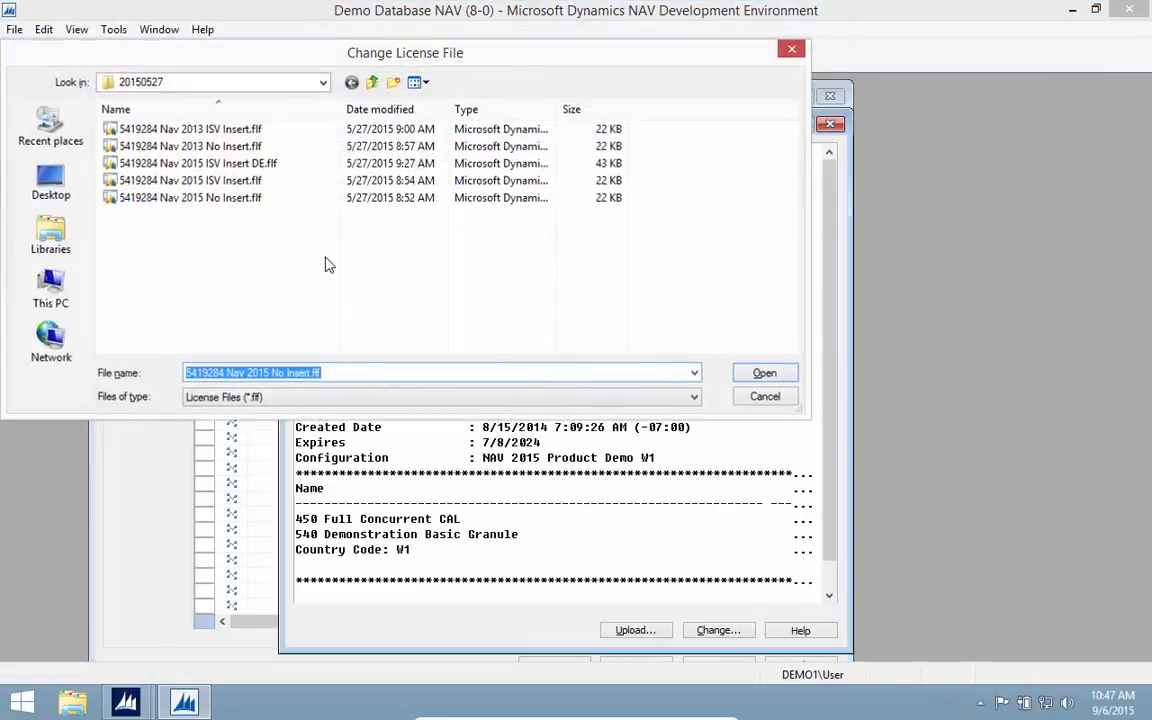
{"action": "key", "text": "Return"}
{"action": "key", "text": "Escape"}
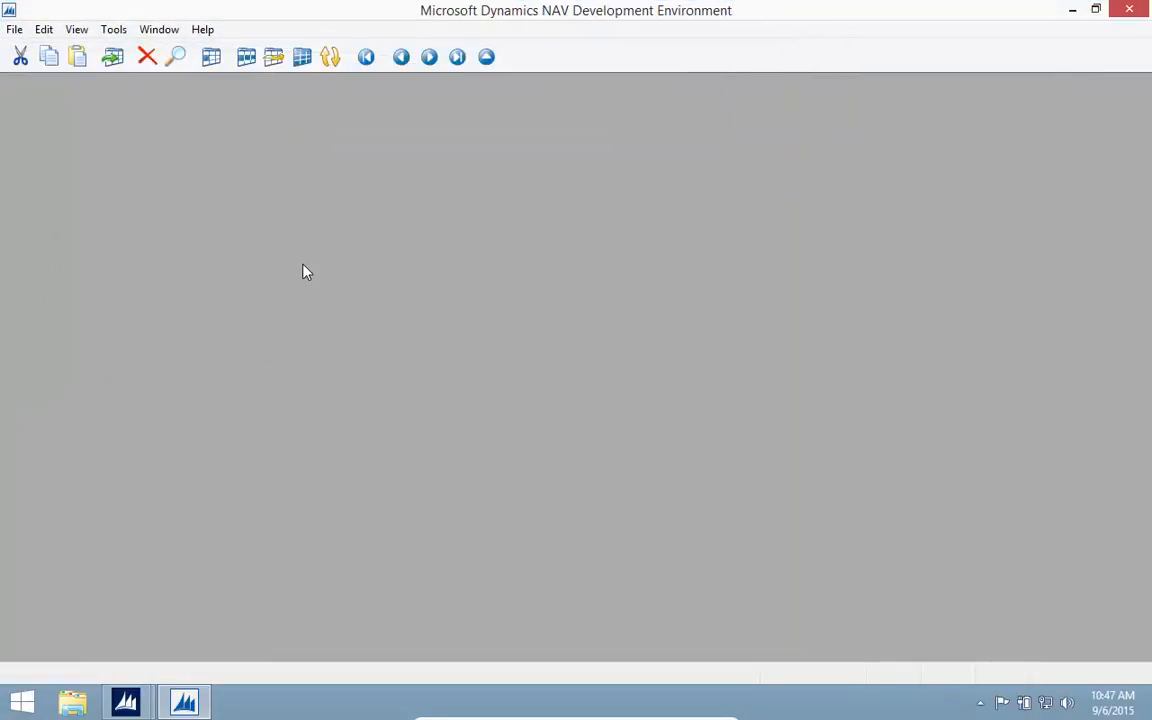
{"action": "key", "text": "alt+f"}
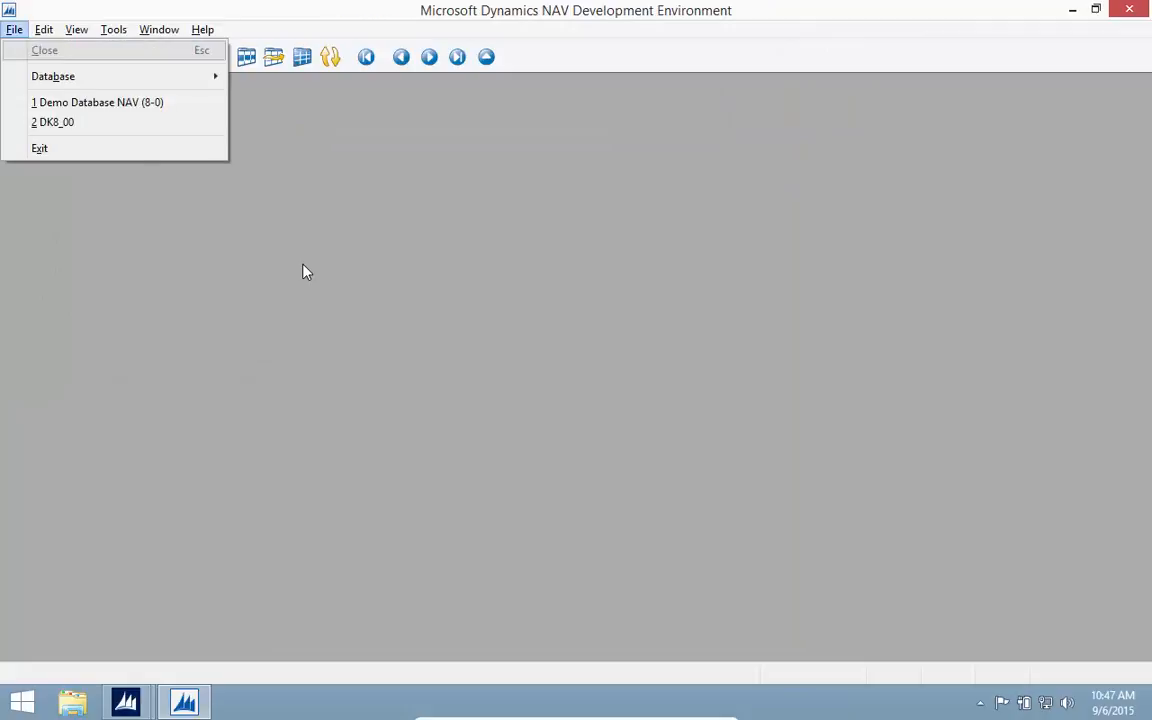
{"action": "key", "text": "1"}
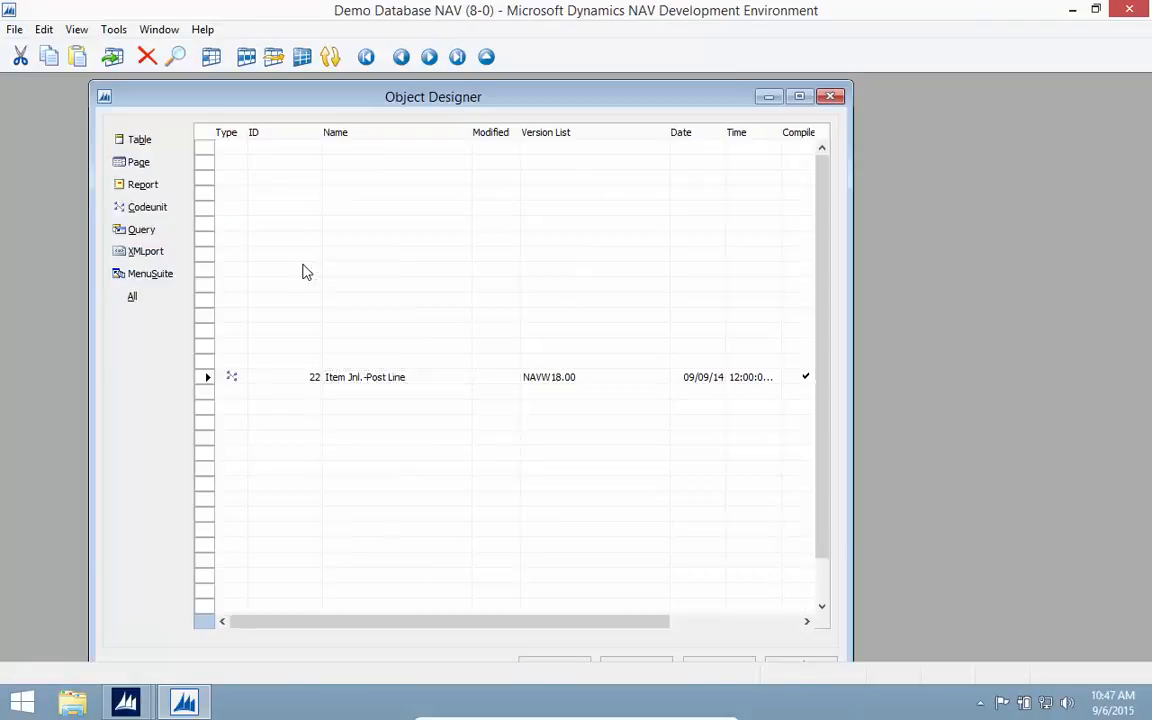
Step: Create a new report with a data item that uses Customer as its data source
{"action": "left_click", "coordinate": [146, 185]}
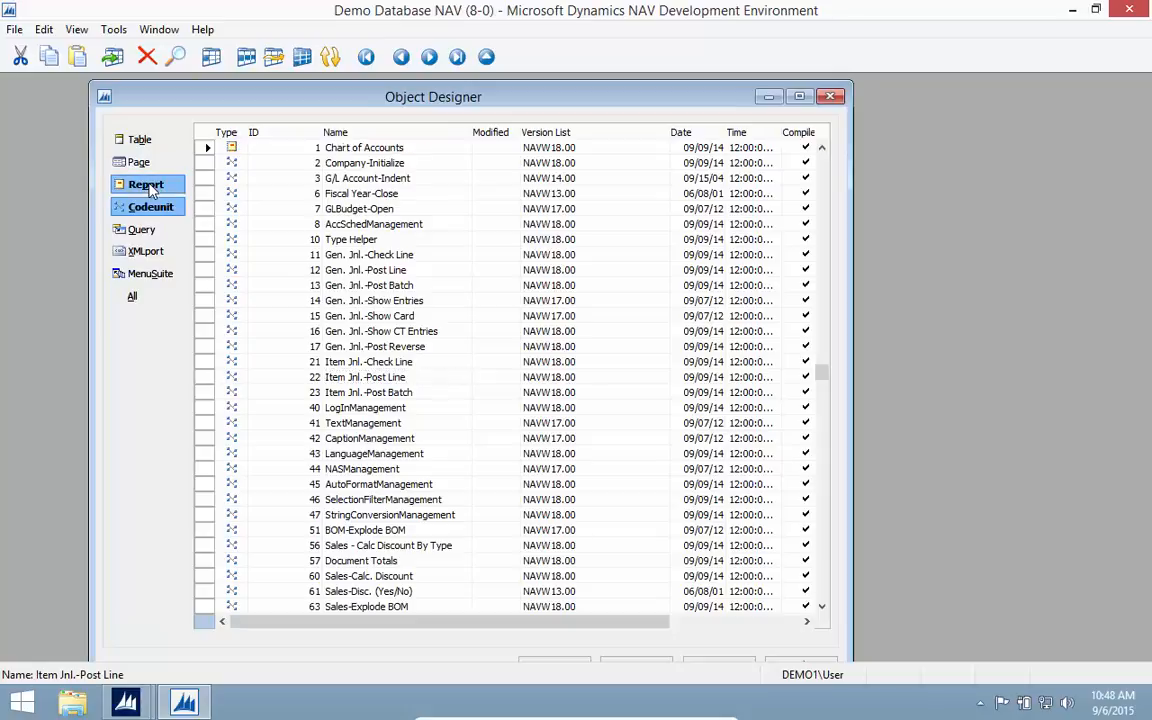
{"action": "key", "text": "alt+n"}
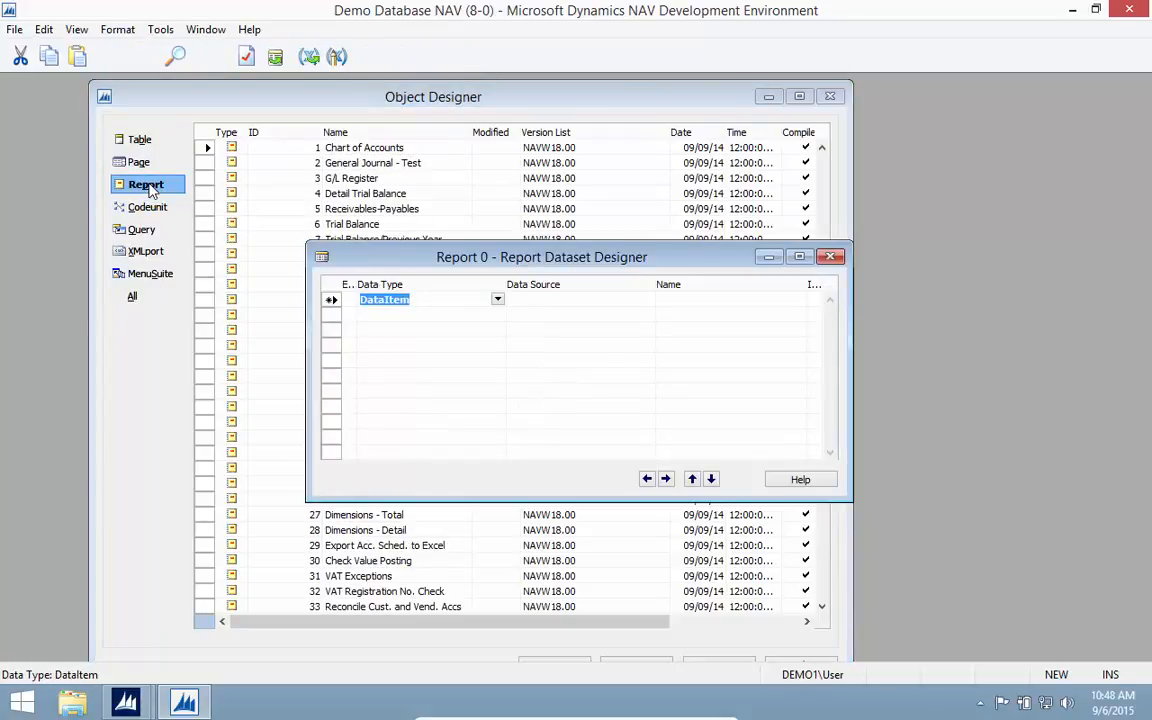
{"action": "key", "text": "Tab"}
{"action": "type", "text": "customer"}
{"action": "key", "text": "Tab"}
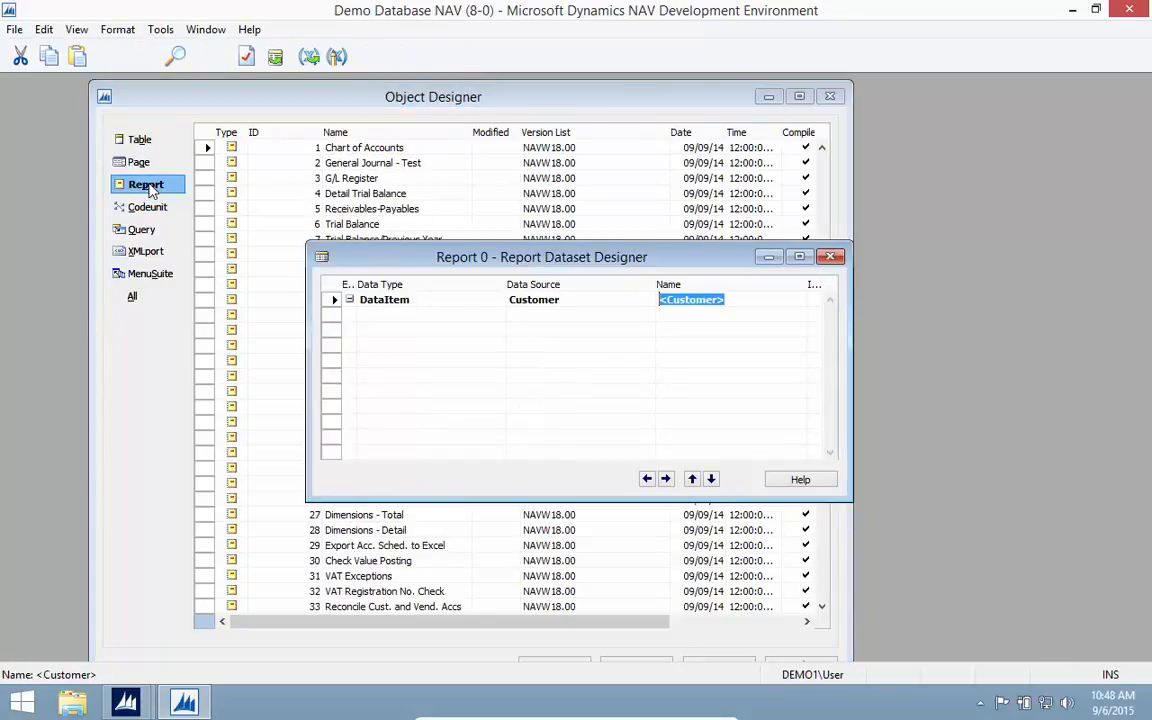
Step: Save the new report with ID 50000 and the name Customer Listing, and return to the Publish Permissions window
{"action": "key", "text": "Escape"}
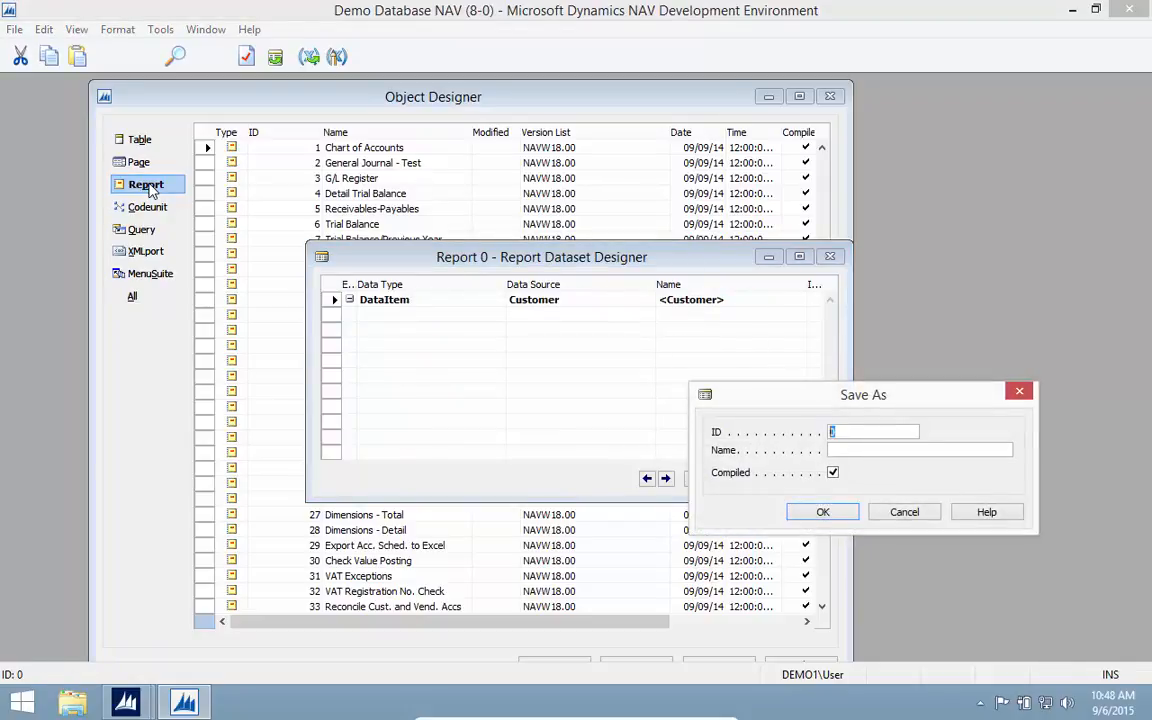
{"action": "type", "text": "50000"}
{"action": "key", "text": "Tab"}
{"action": "type", "text": "Customer Listing"}
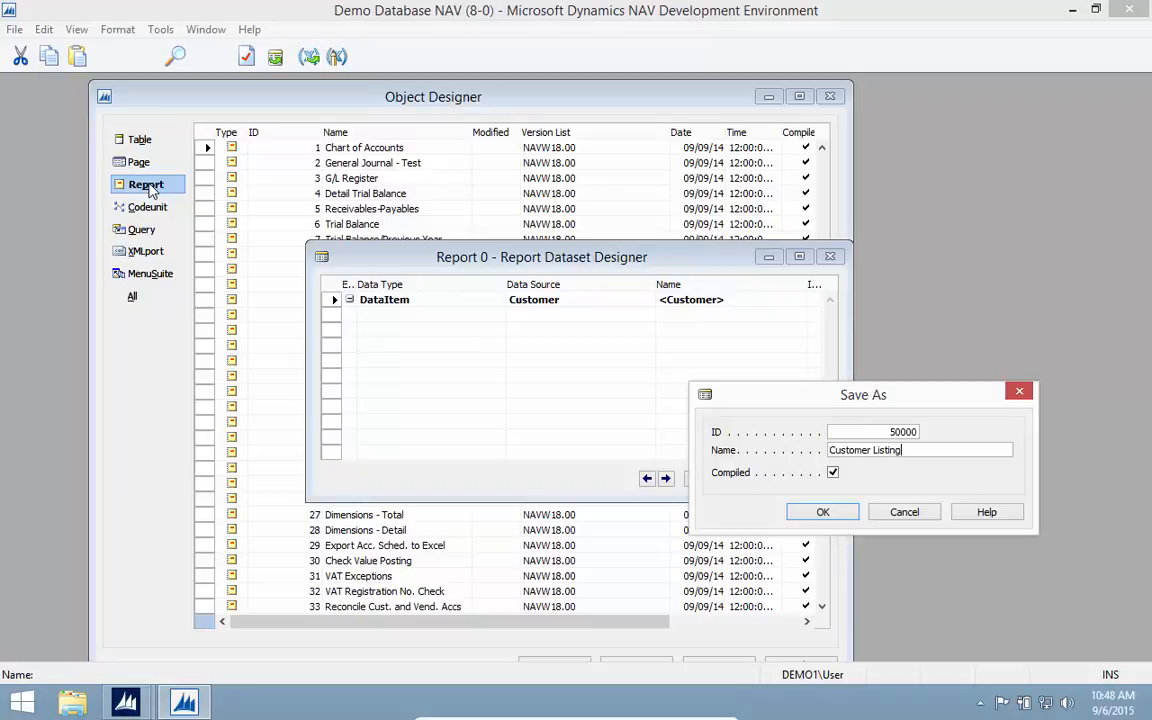
{"action": "key", "text": "Return"}
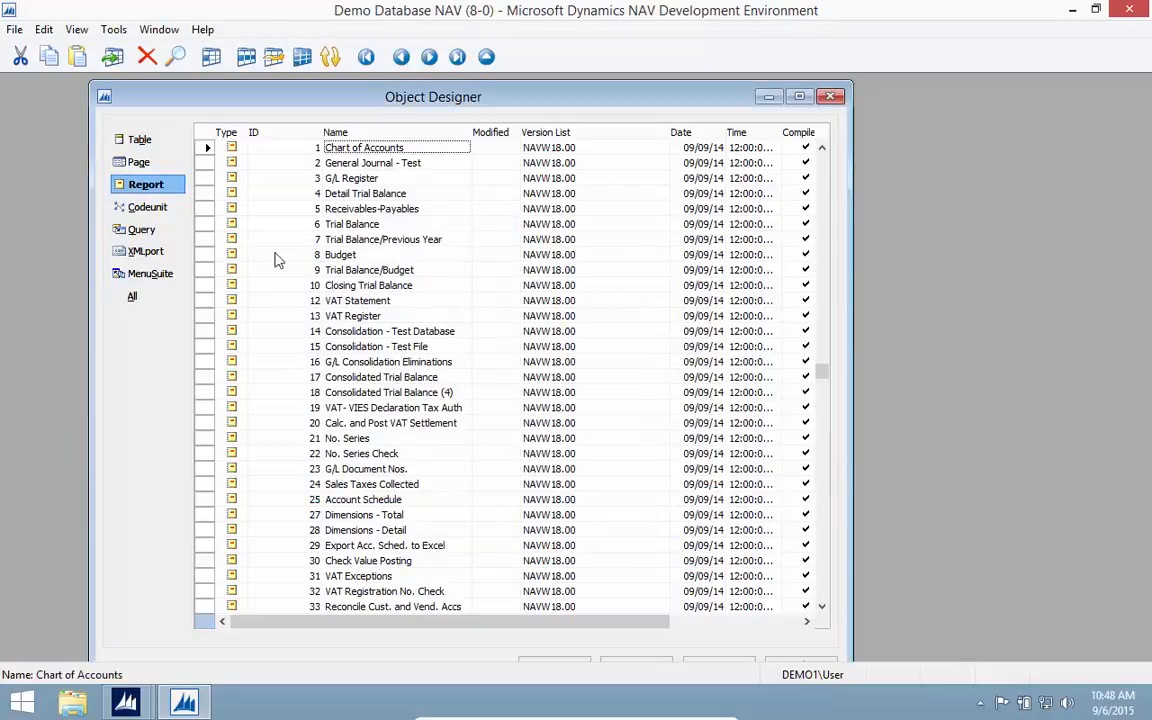
{"action": "left_click", "coordinate": [412, 468]}
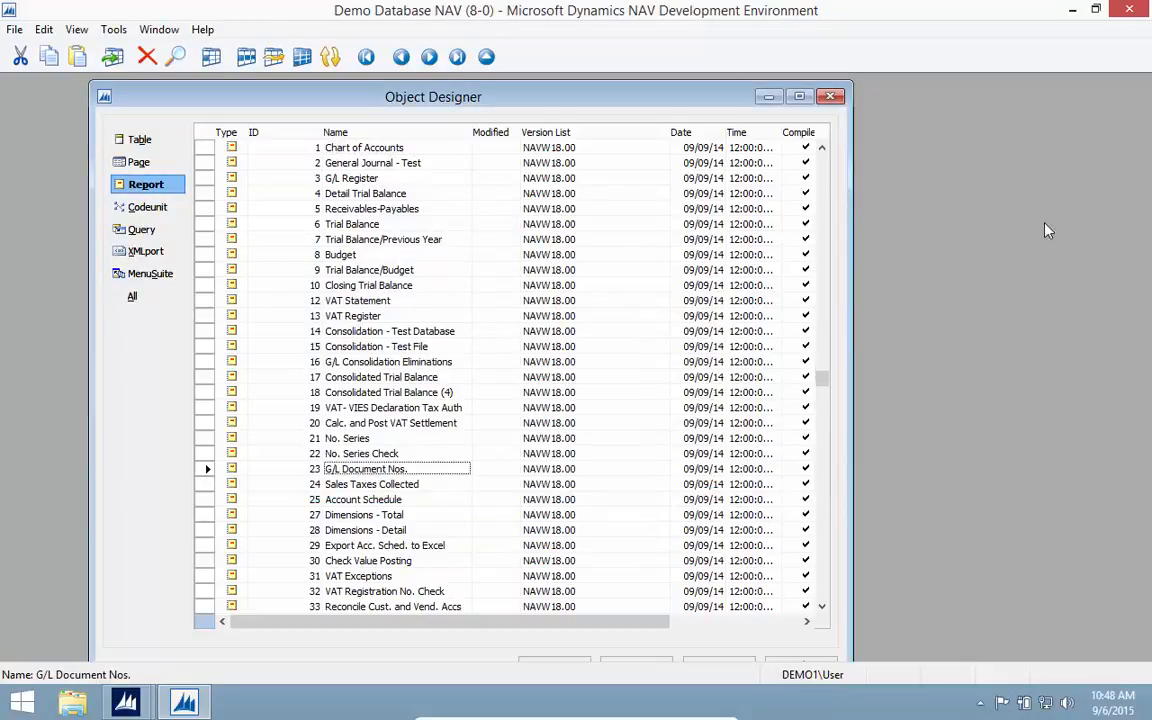
{"action": "left_click", "coordinate": [1074, 12]}
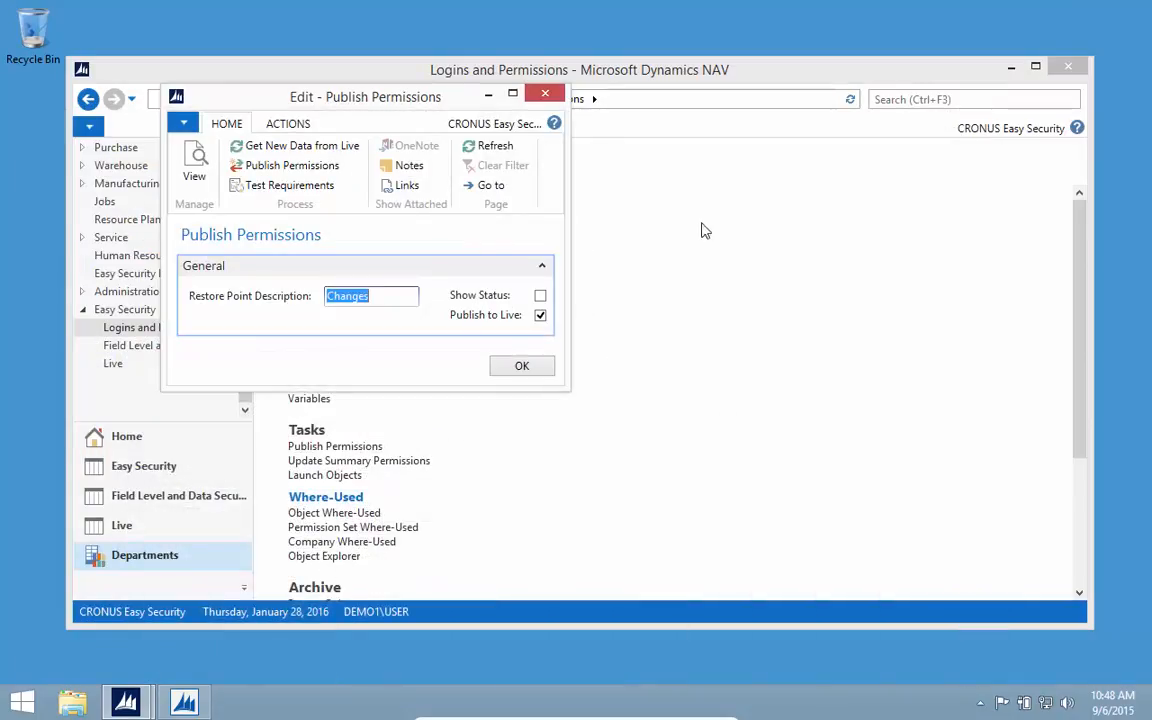
Step: Try to publish the permissions to live
{"action": "left_click", "coordinate": [280, 168]}
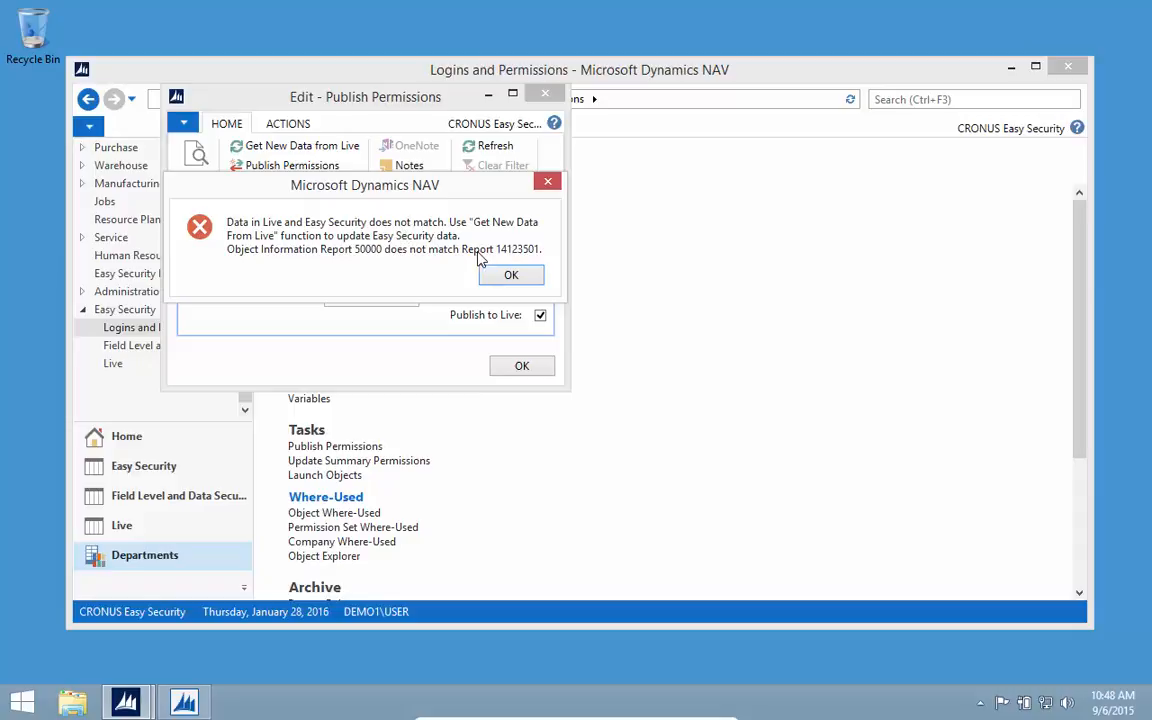
{"action": "key", "text": "Return"}
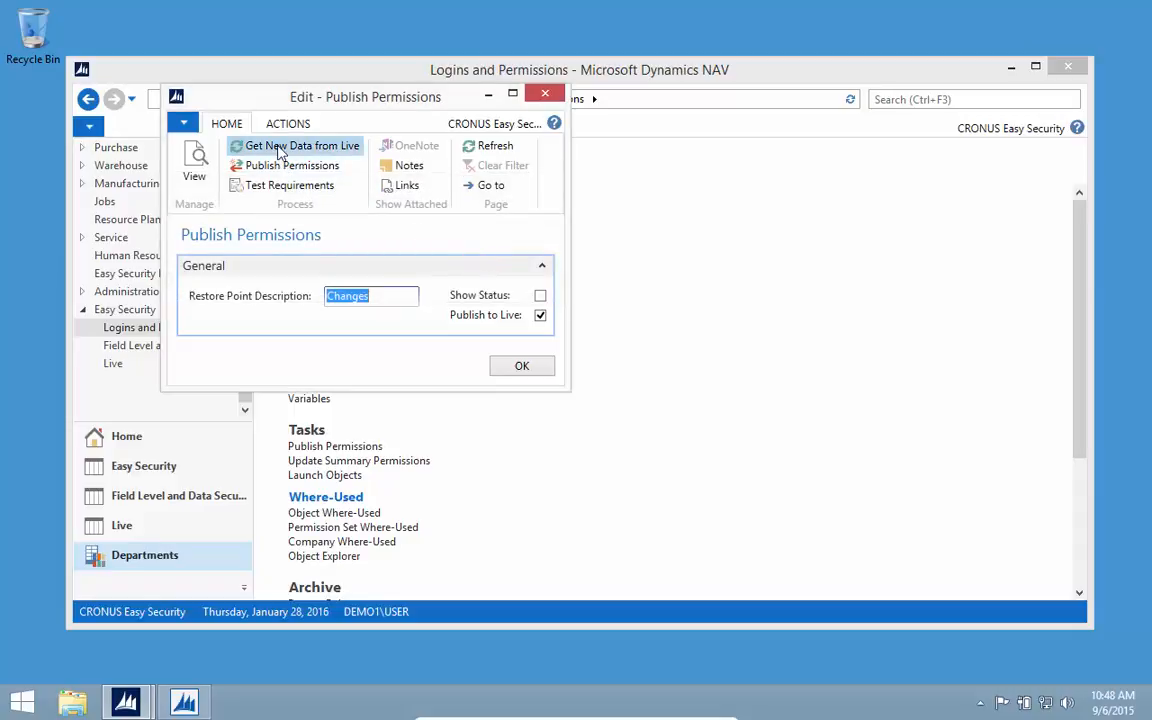
Step: Get new data from live into Easy Security, publish the permissions to live with restore point description Changes, and close Publish Permissions
{"action": "left_click", "coordinate": [280, 150]}
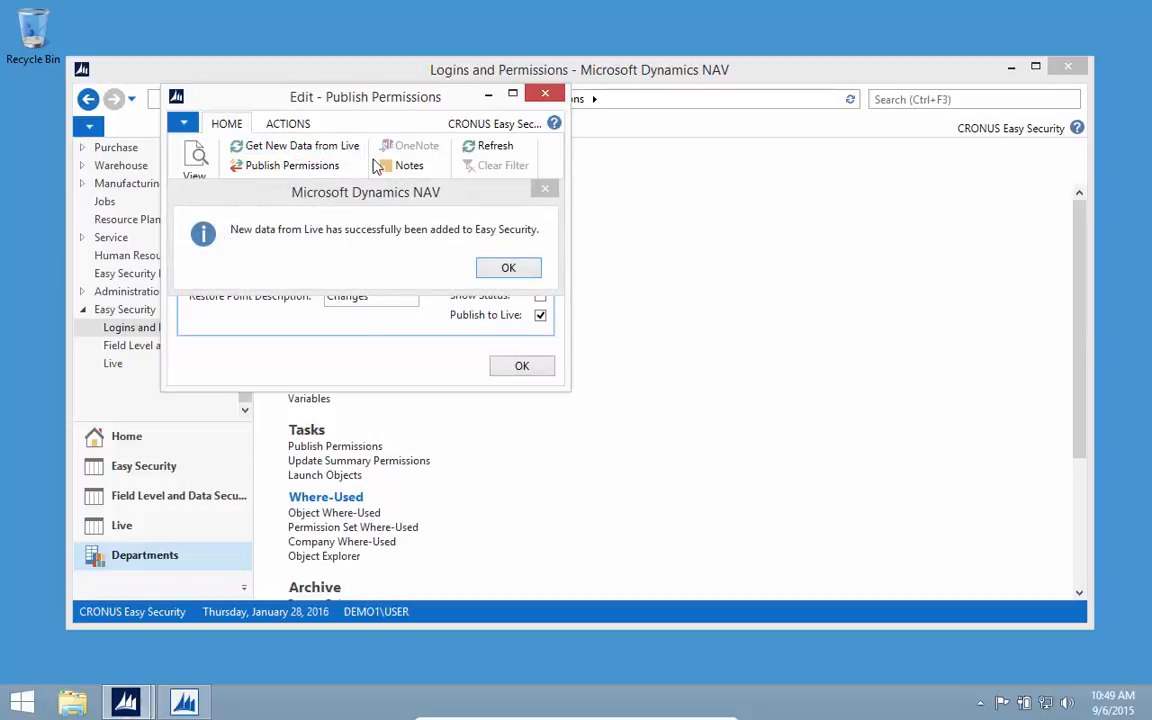
{"action": "left_click", "coordinate": [508, 267]}
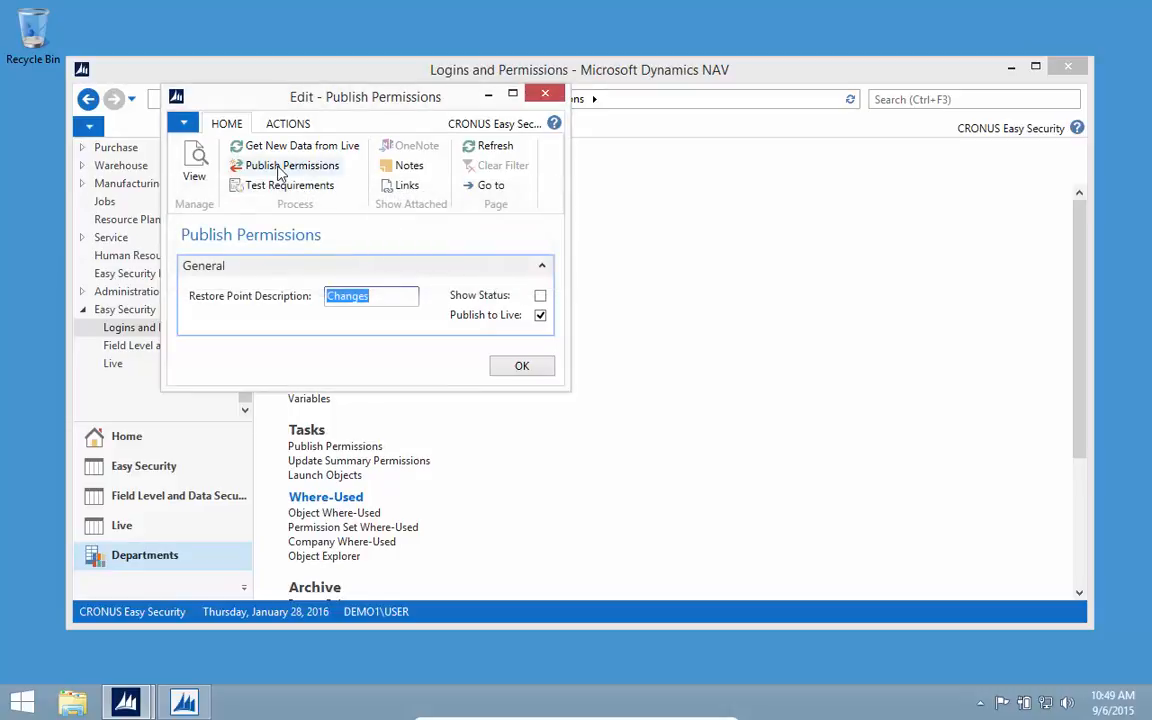
{"action": "left_click", "coordinate": [281, 170]}
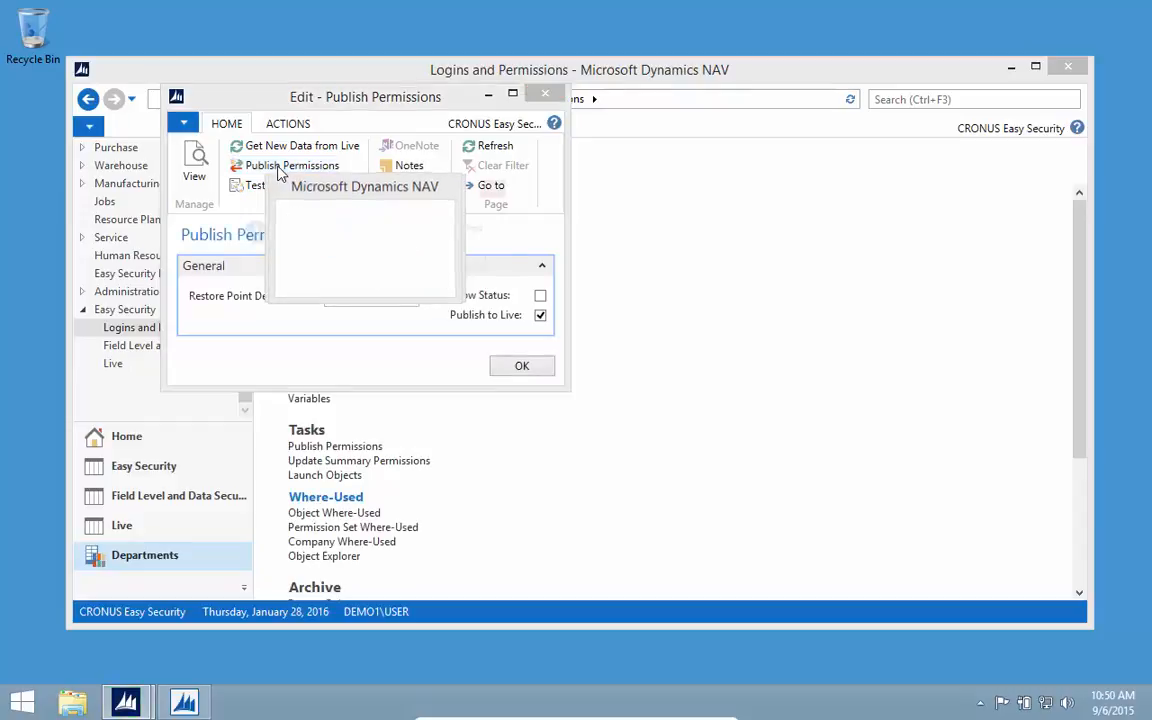
{"action": "left_click", "coordinate": [463, 266]}
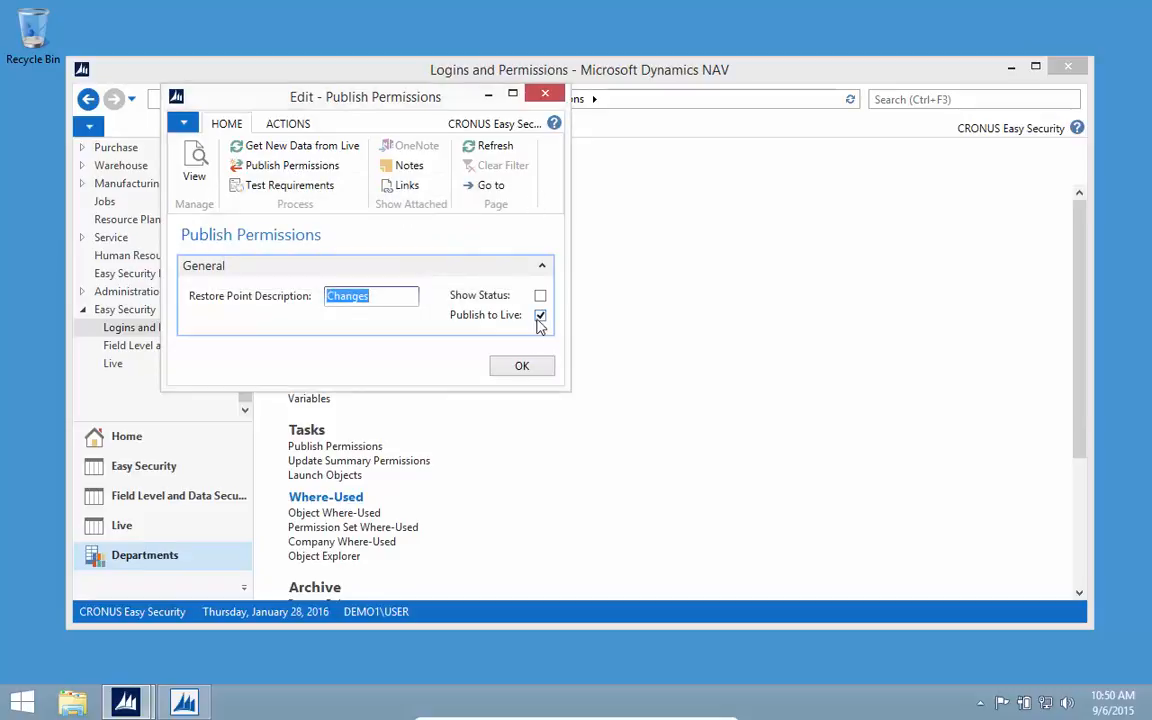
{"action": "left_click", "coordinate": [521, 368]}
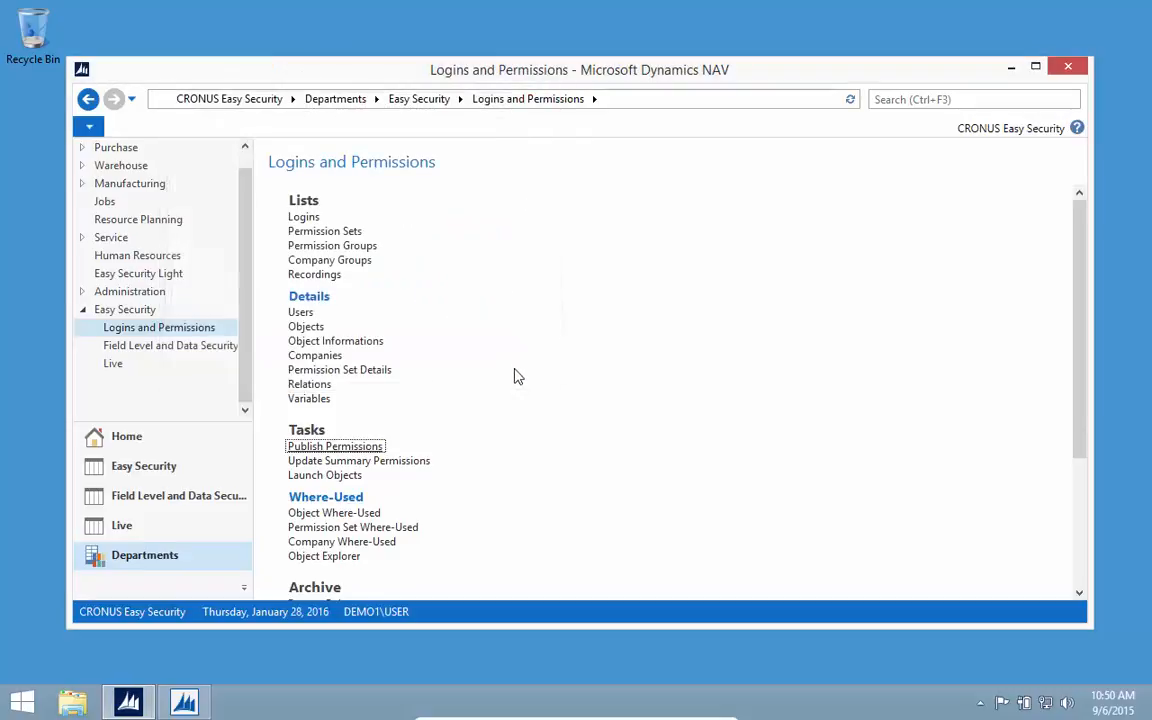
Step: Open the access control change log entries for the third user in the Live Users list
{"action": "left_click", "coordinate": [113, 364]}
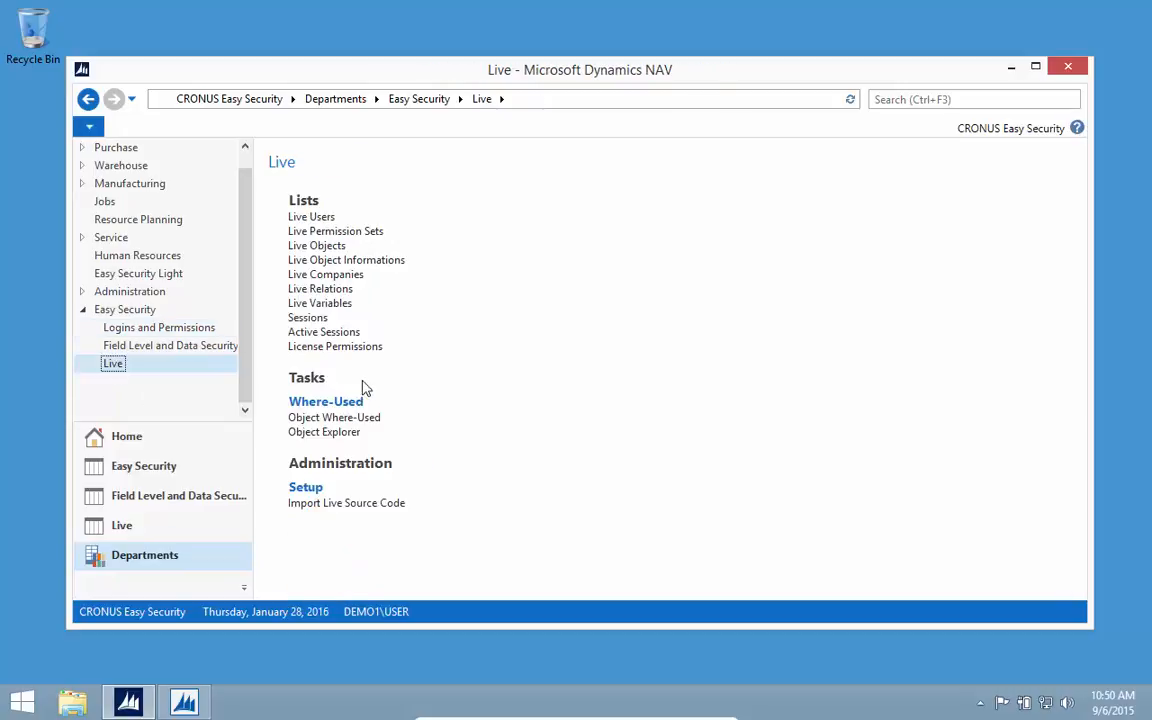
{"action": "left_click", "coordinate": [320, 224]}
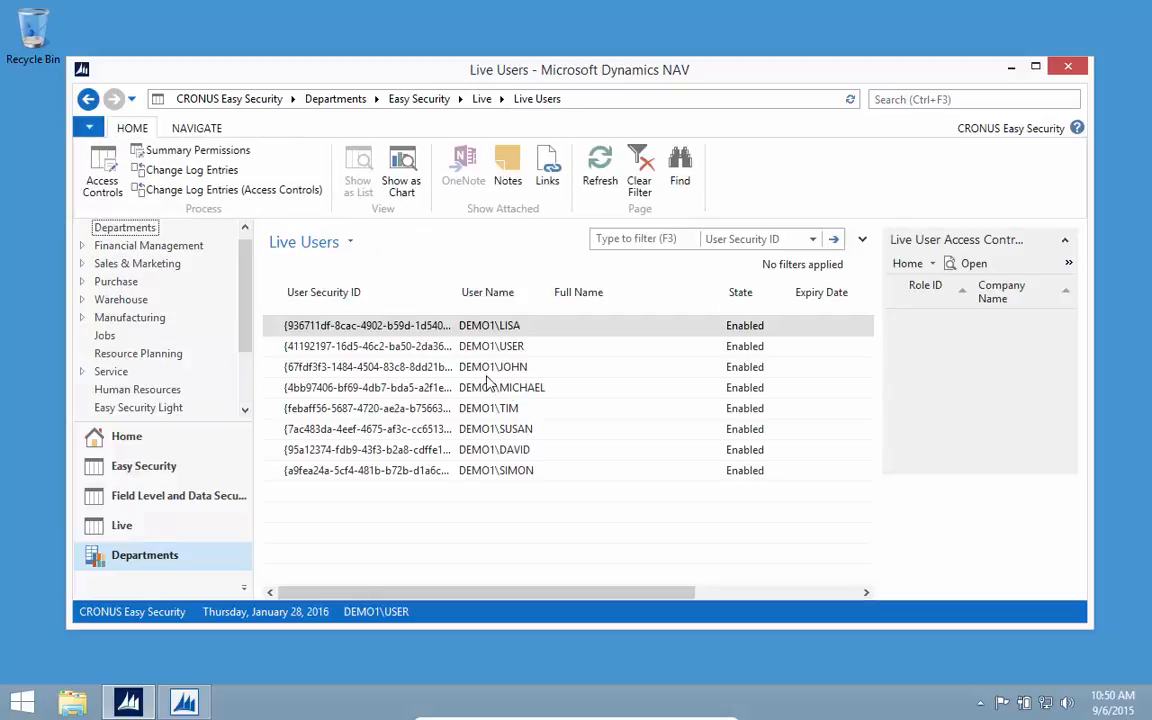
{"action": "left_click", "coordinate": [372, 367]}
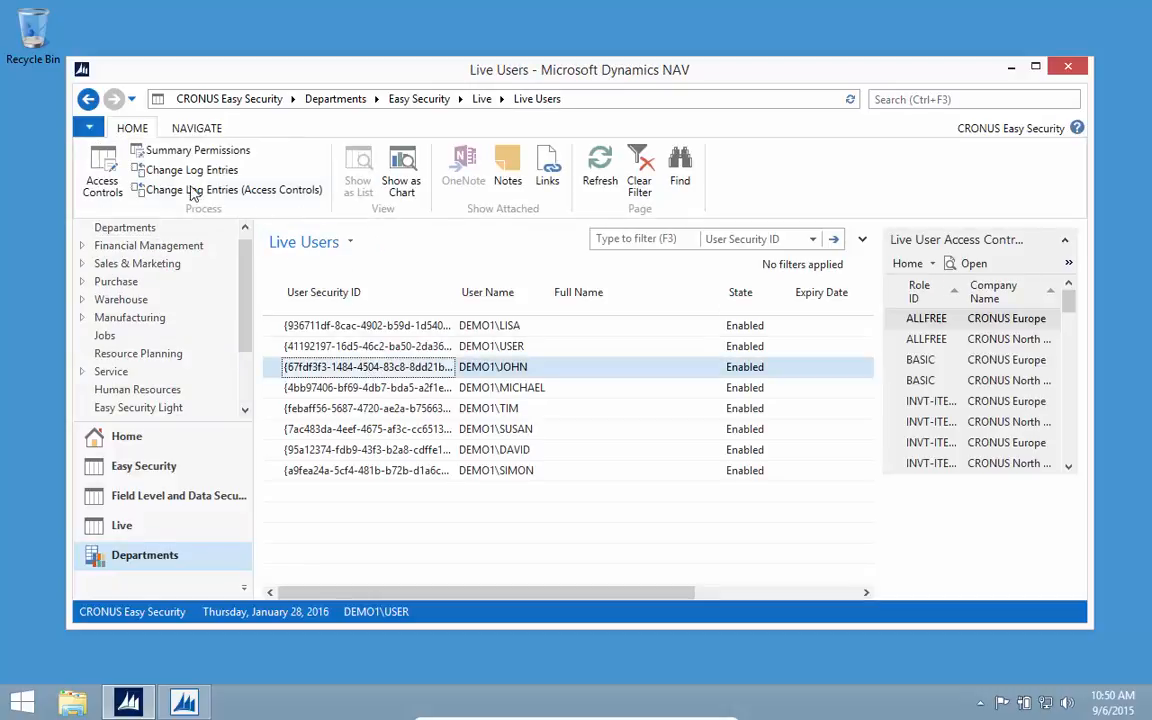
{"action": "left_click", "coordinate": [247, 197]}
Step: Go through the user's access control change log down to the most recent entries and back to the Date and Time column
{"action": "scroll", "coordinate": [320, 375], "scroll_direction": "down", "scroll_amount": 10}
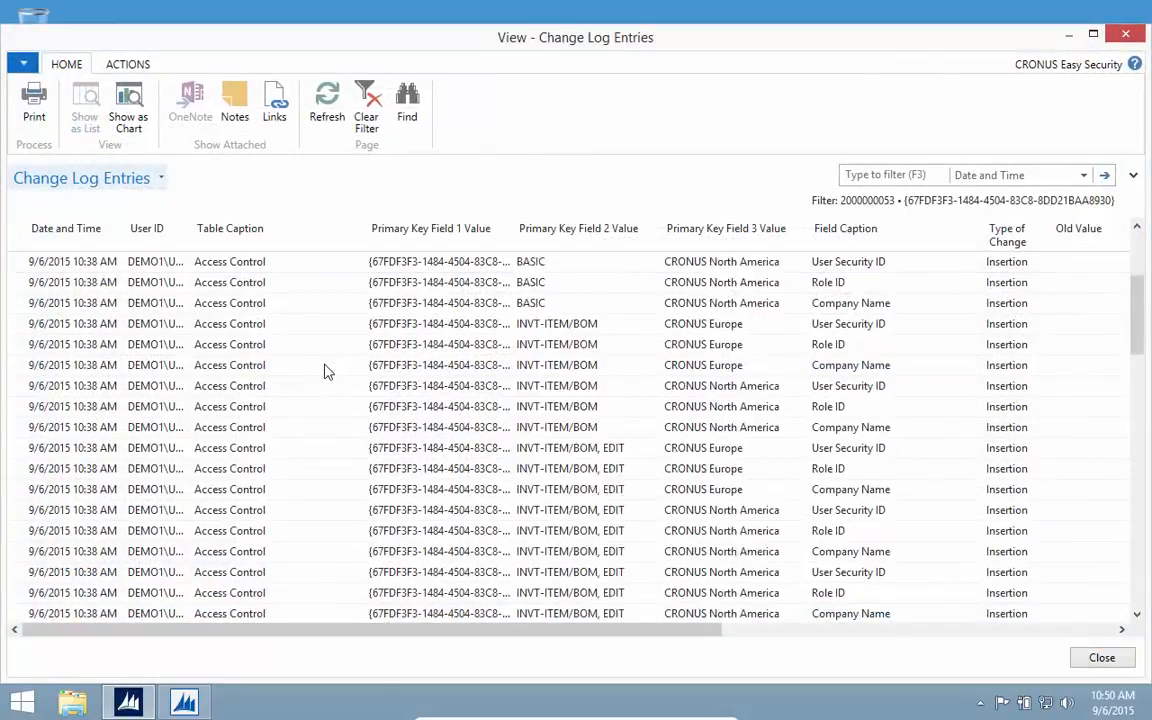
{"action": "scroll", "coordinate": [305, 384], "scroll_direction": "down", "scroll_amount": 9}
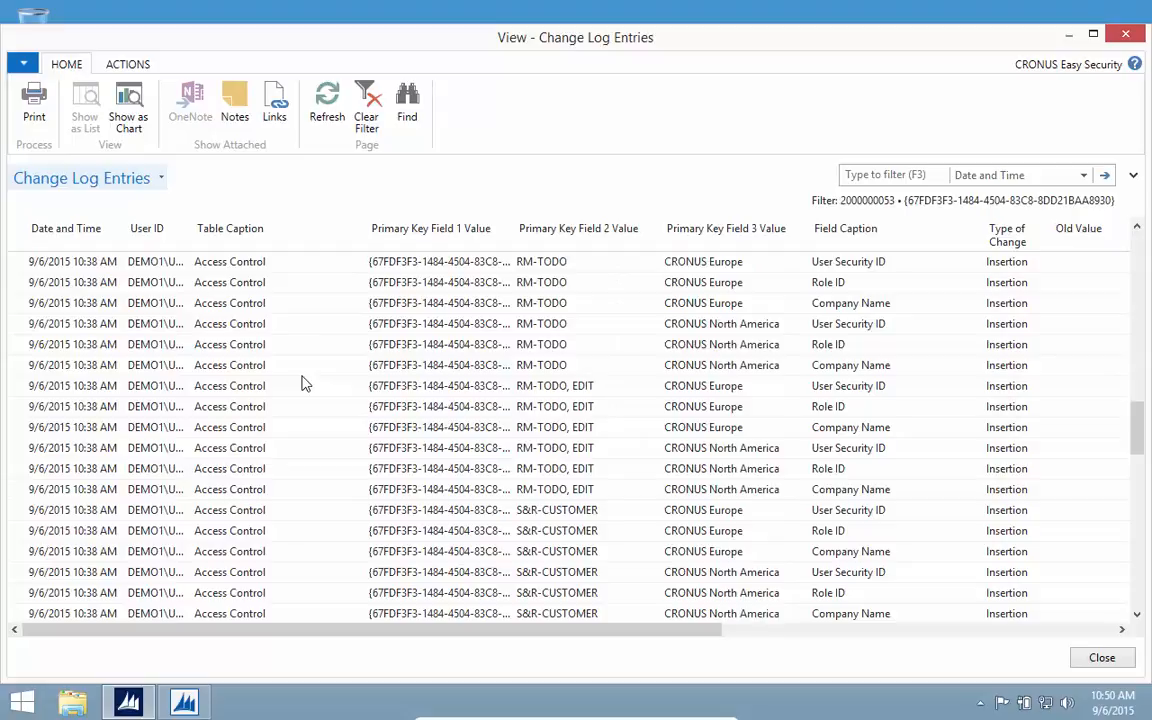
{"action": "left_click", "coordinate": [88, 178]}
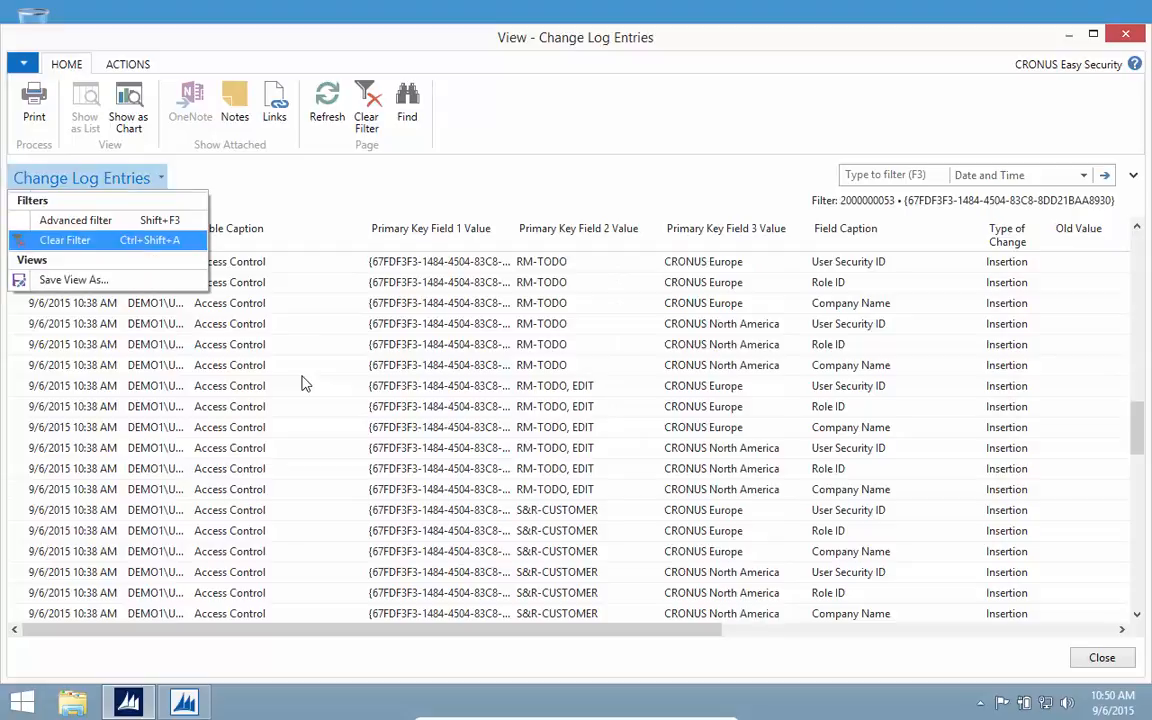
{"action": "key", "text": "Escape"}
{"action": "left_click", "coordinate": [202, 456]}
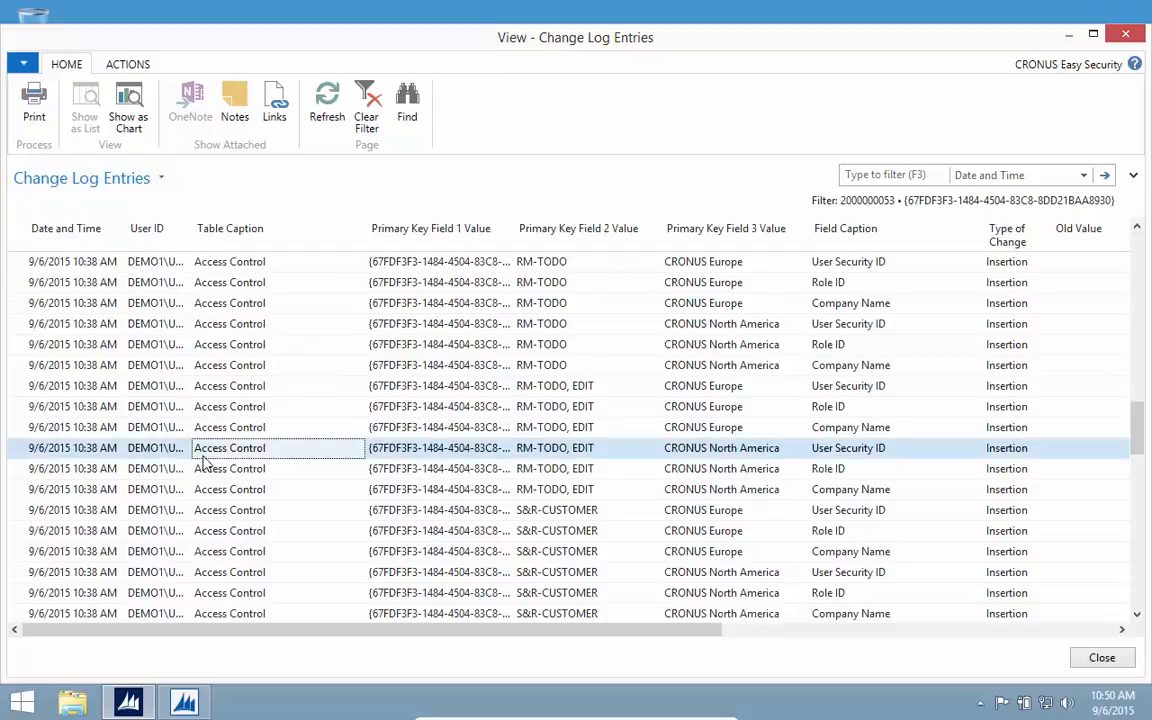
{"action": "key", "text": "ctrl+End"}
{"action": "key", "text": "Left"}
{"action": "key", "text": "Left"}
{"action": "key", "text": "Left"}
{"action": "key", "text": "Left"}
{"action": "key", "text": "Left"}
{"action": "key", "text": "Left"}
{"action": "key", "text": "Left"}
{"action": "key", "text": "Left"}
{"action": "key", "text": "Left"}
{"action": "key", "text": "Left"}
{"action": "key", "text": "Left"}
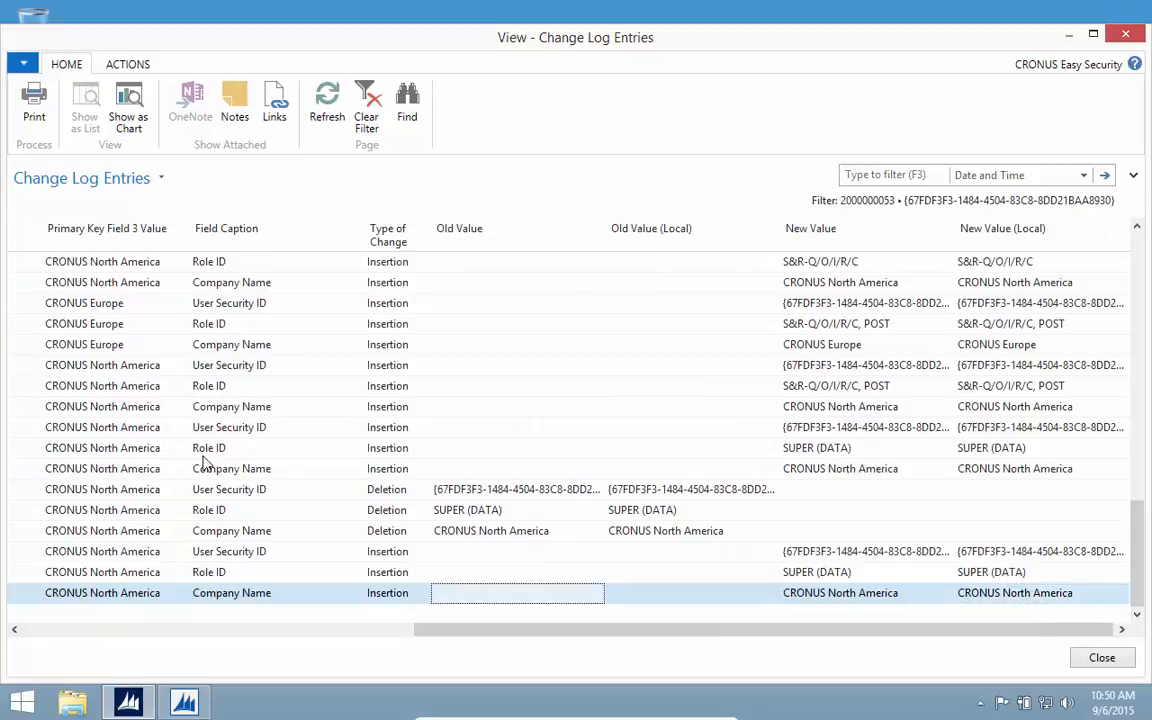
{"action": "key", "text": "Left"}
Step: Compare the dates and change types of the user's latest SUPER (DATA) access control entries for CRONUS North America
{"action": "key", "text": "Up"}
{"action": "key", "text": "Up"}
{"action": "key", "text": "Up"}
{"action": "key", "text": "Up"}
{"action": "key", "text": "Up"}
{"action": "key", "text": "Up"}
{"action": "key", "text": "Up"}
{"action": "key", "text": "Up"}
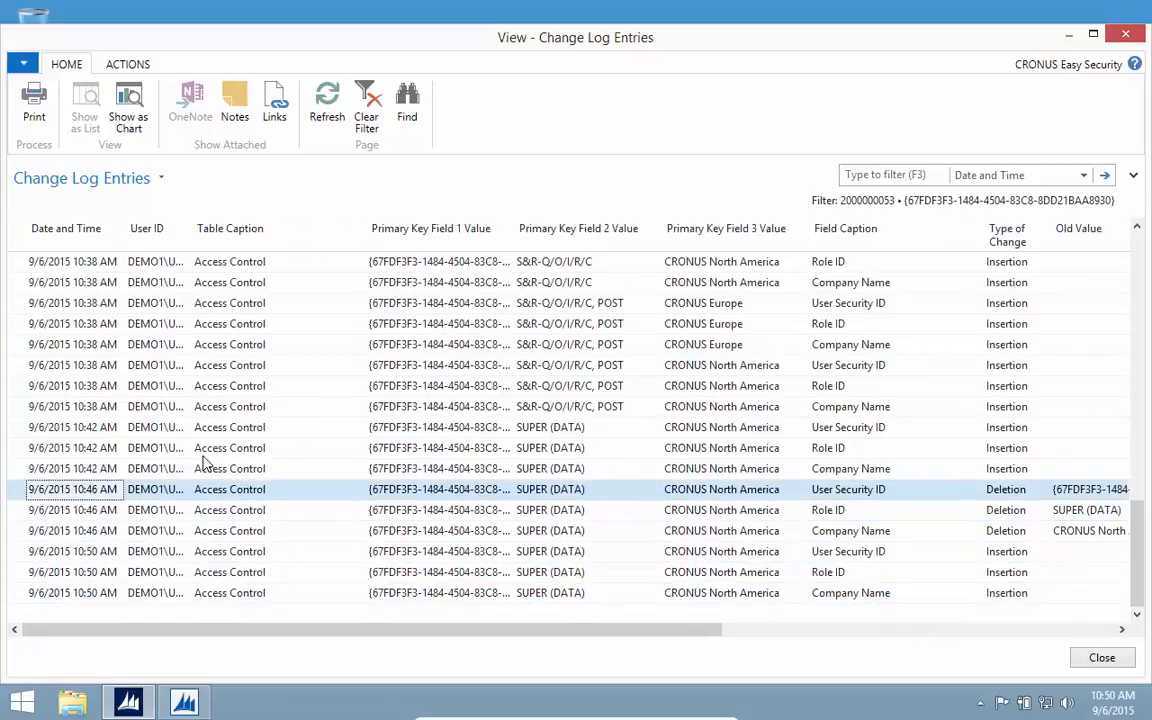
{"action": "key", "text": "Up"}
{"action": "key", "text": "Up"}
{"action": "key", "text": "Up"}
{"action": "key", "text": "Up"}
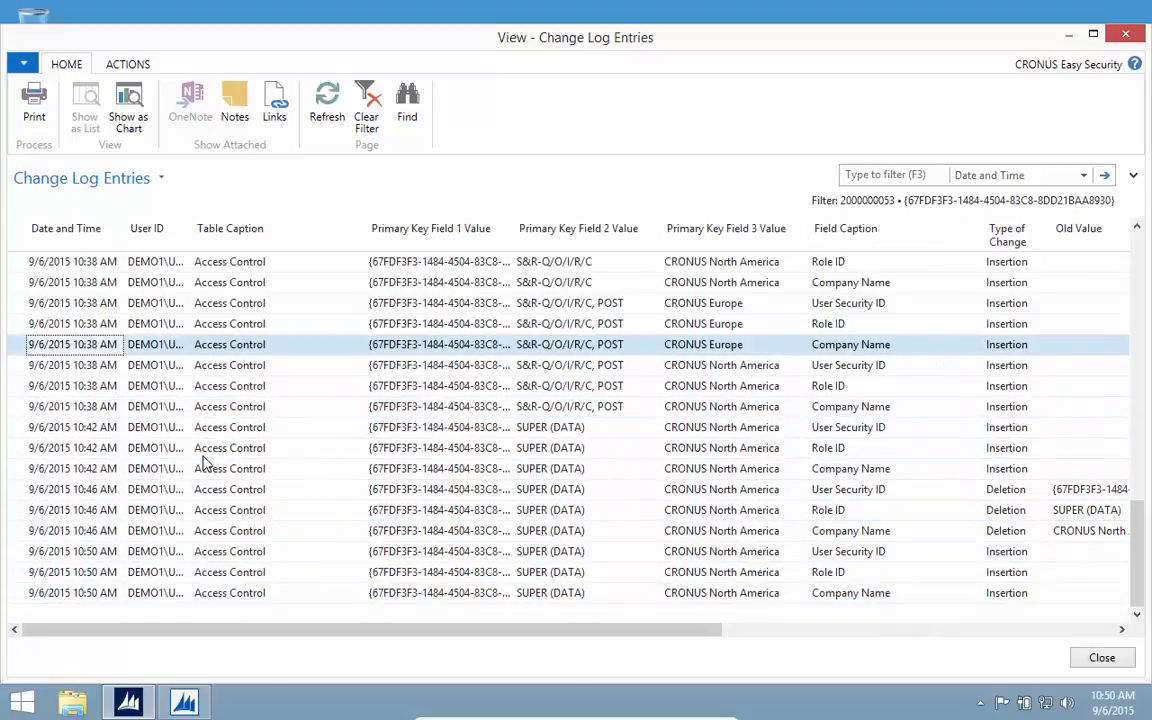
{"action": "key", "text": "Down"}
{"action": "key", "text": "Down"}
{"action": "key", "text": "Down"}
{"action": "key", "text": "Down"}
{"action": "key", "text": "Down"}
{"action": "key", "text": "Down"}
{"action": "key", "text": "Down"}
{"action": "key", "text": "Down"}
{"action": "key", "text": "Down"}
{"action": "key", "text": "Down"}
{"action": "key", "text": "Down"}
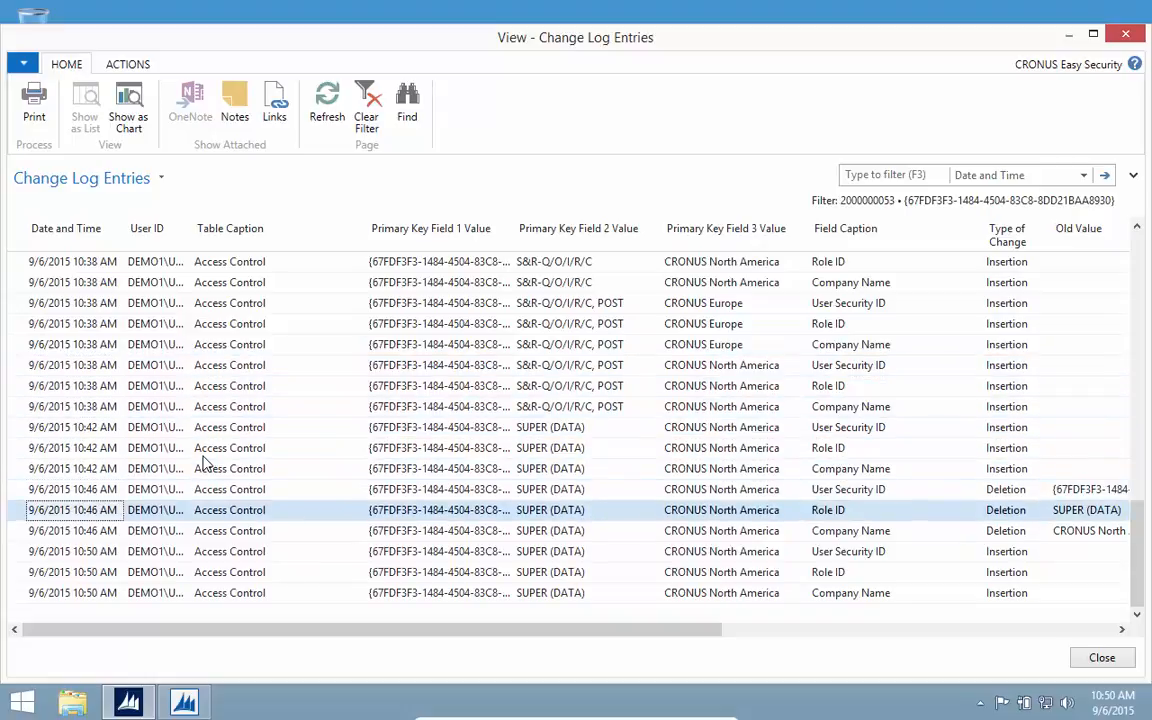
{"action": "key", "text": "Down"}
{"action": "key", "text": "Up"}
{"action": "key", "text": "Up"}
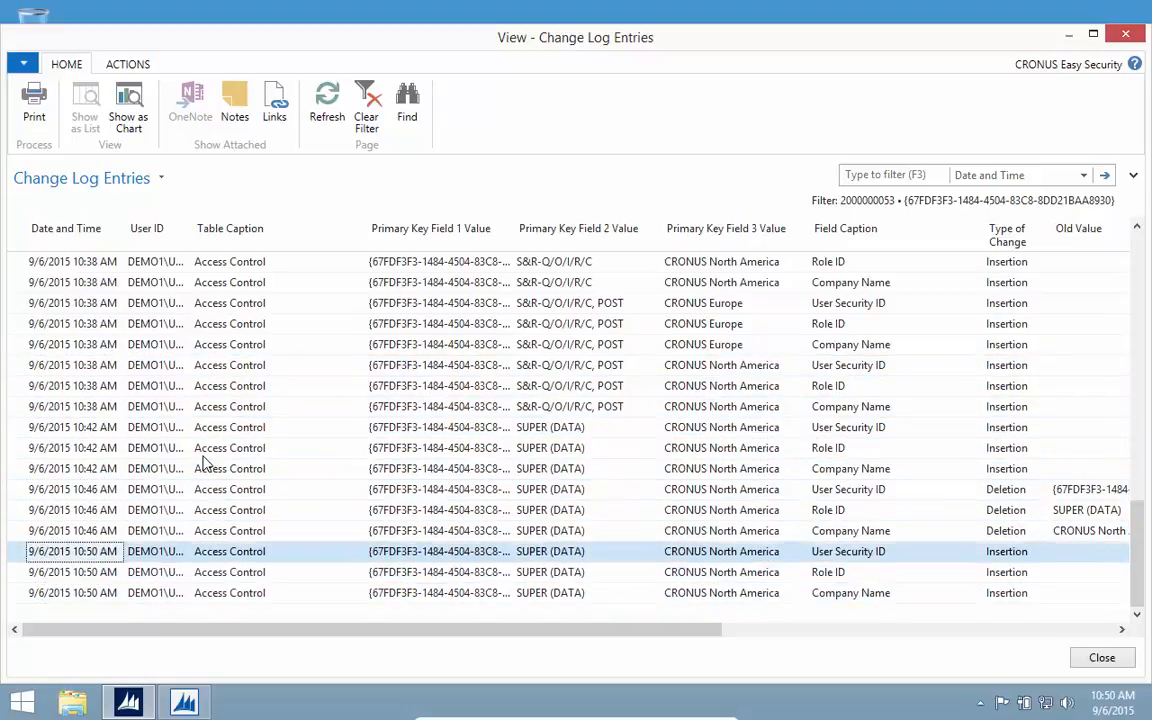
{"action": "key", "text": "Up"}
{"action": "key", "text": "Up"}
{"action": "key", "text": "Up"}
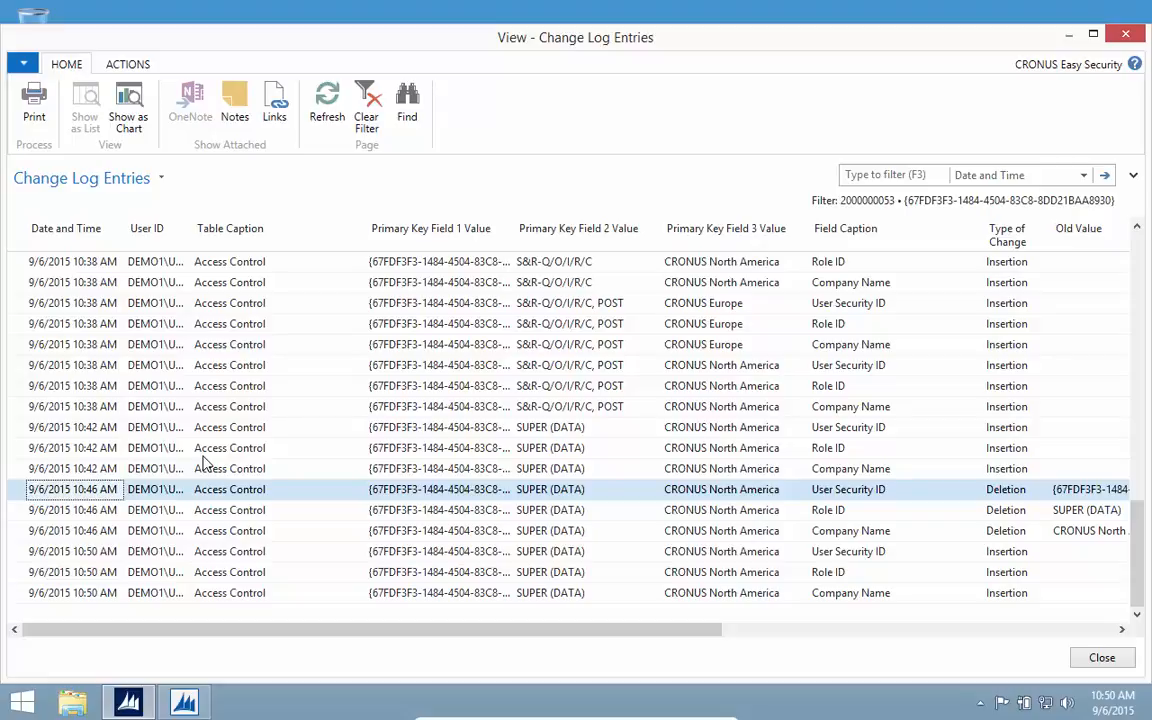
{"action": "key", "text": "Down"}
{"action": "key", "text": "Down"}
{"action": "key", "text": "Down"}
{"action": "key", "text": "Down"}
{"action": "key", "text": "Down"}
{"action": "key", "text": "Up"}
{"action": "key", "text": "Up"}
{"action": "key", "text": "Up"}
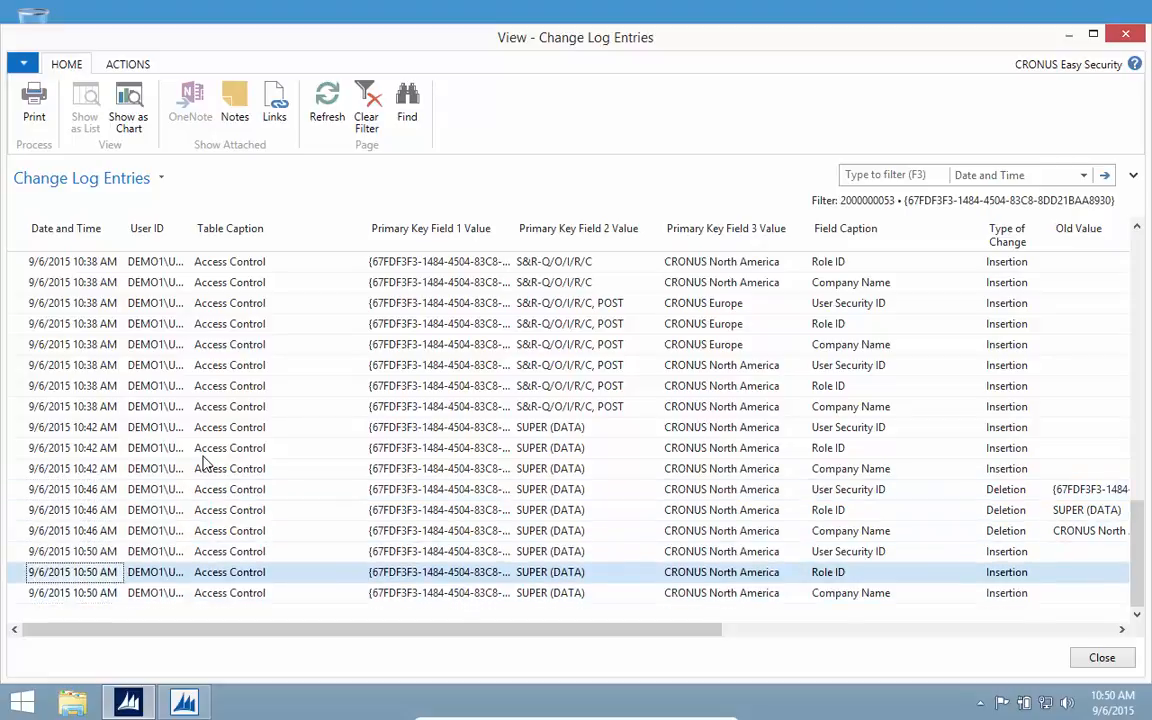
{"action": "key", "text": "Up"}
{"action": "key", "text": "Up"}
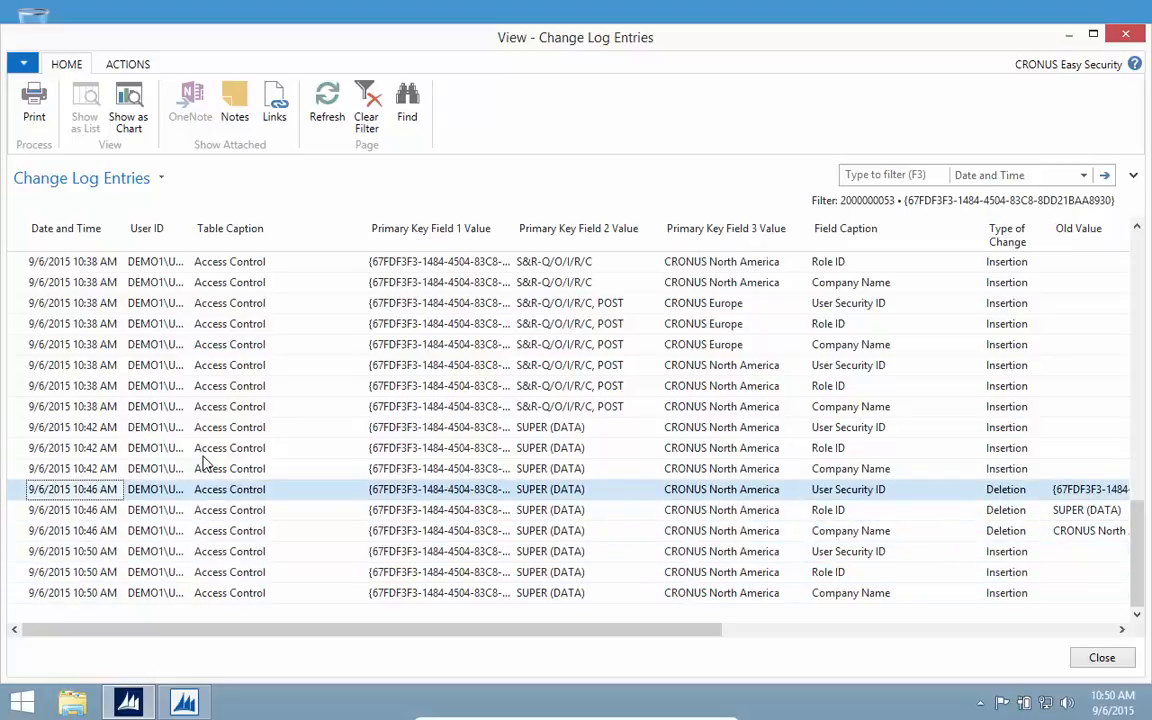